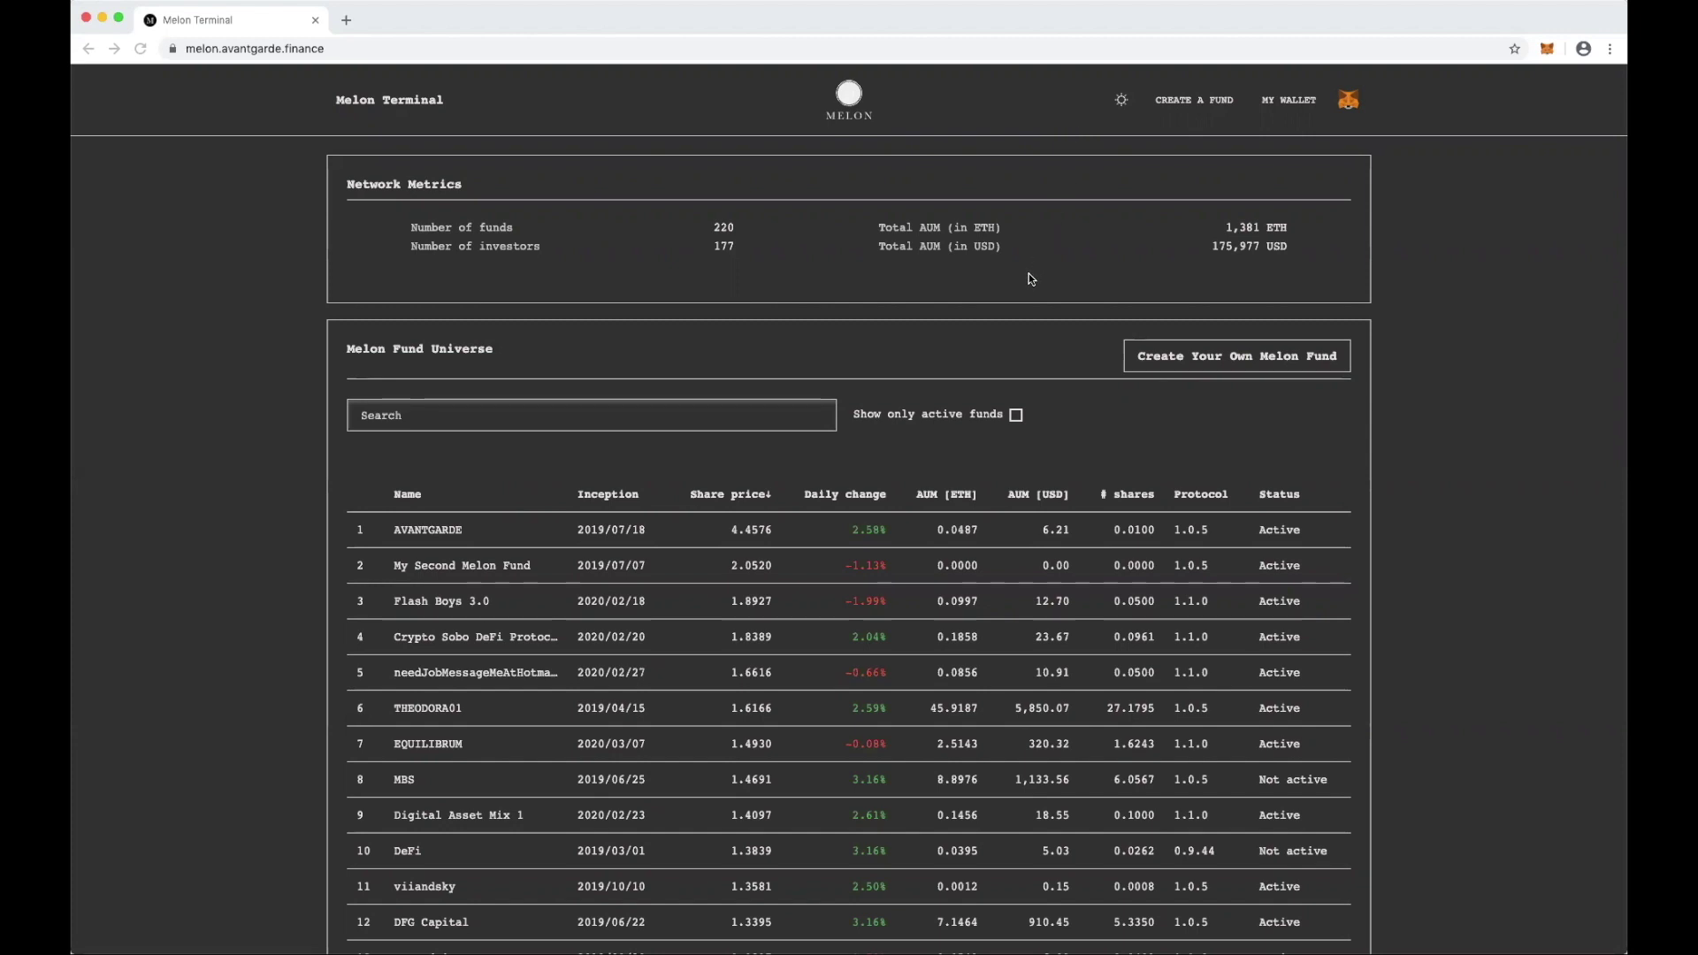
Show only active funds sorted by protocol version, then open the ImpacT fund's page.
scroll(1028, 285, "down", 2)
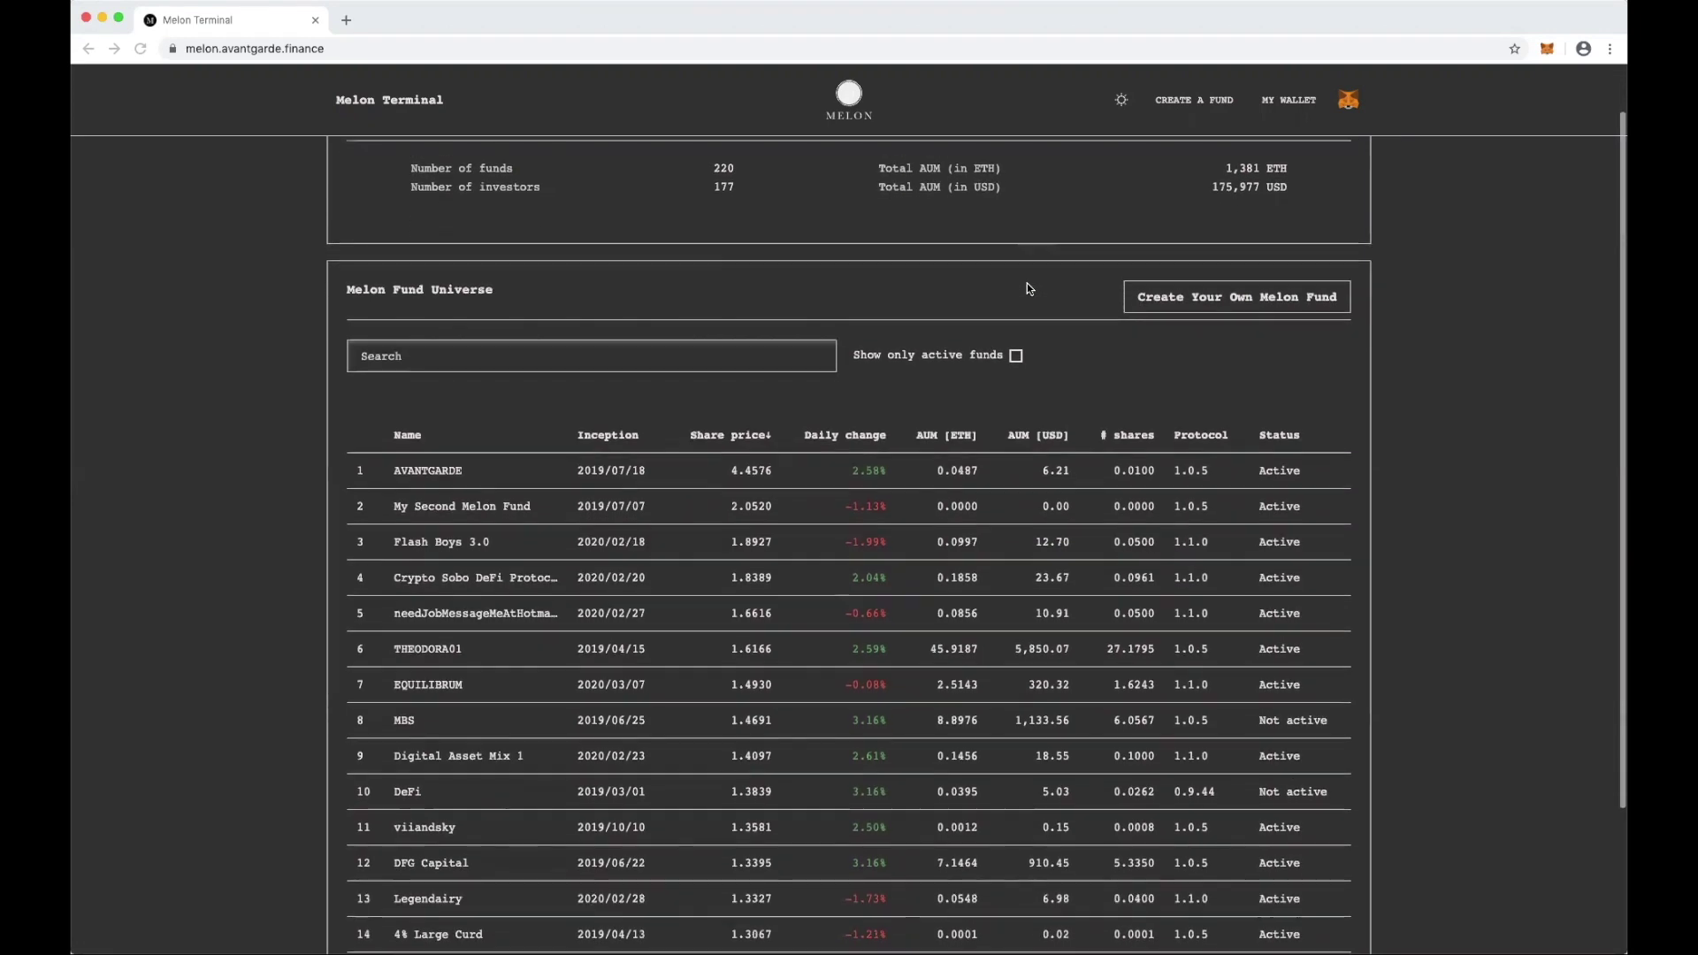
scroll(1028, 285, "down", 2)
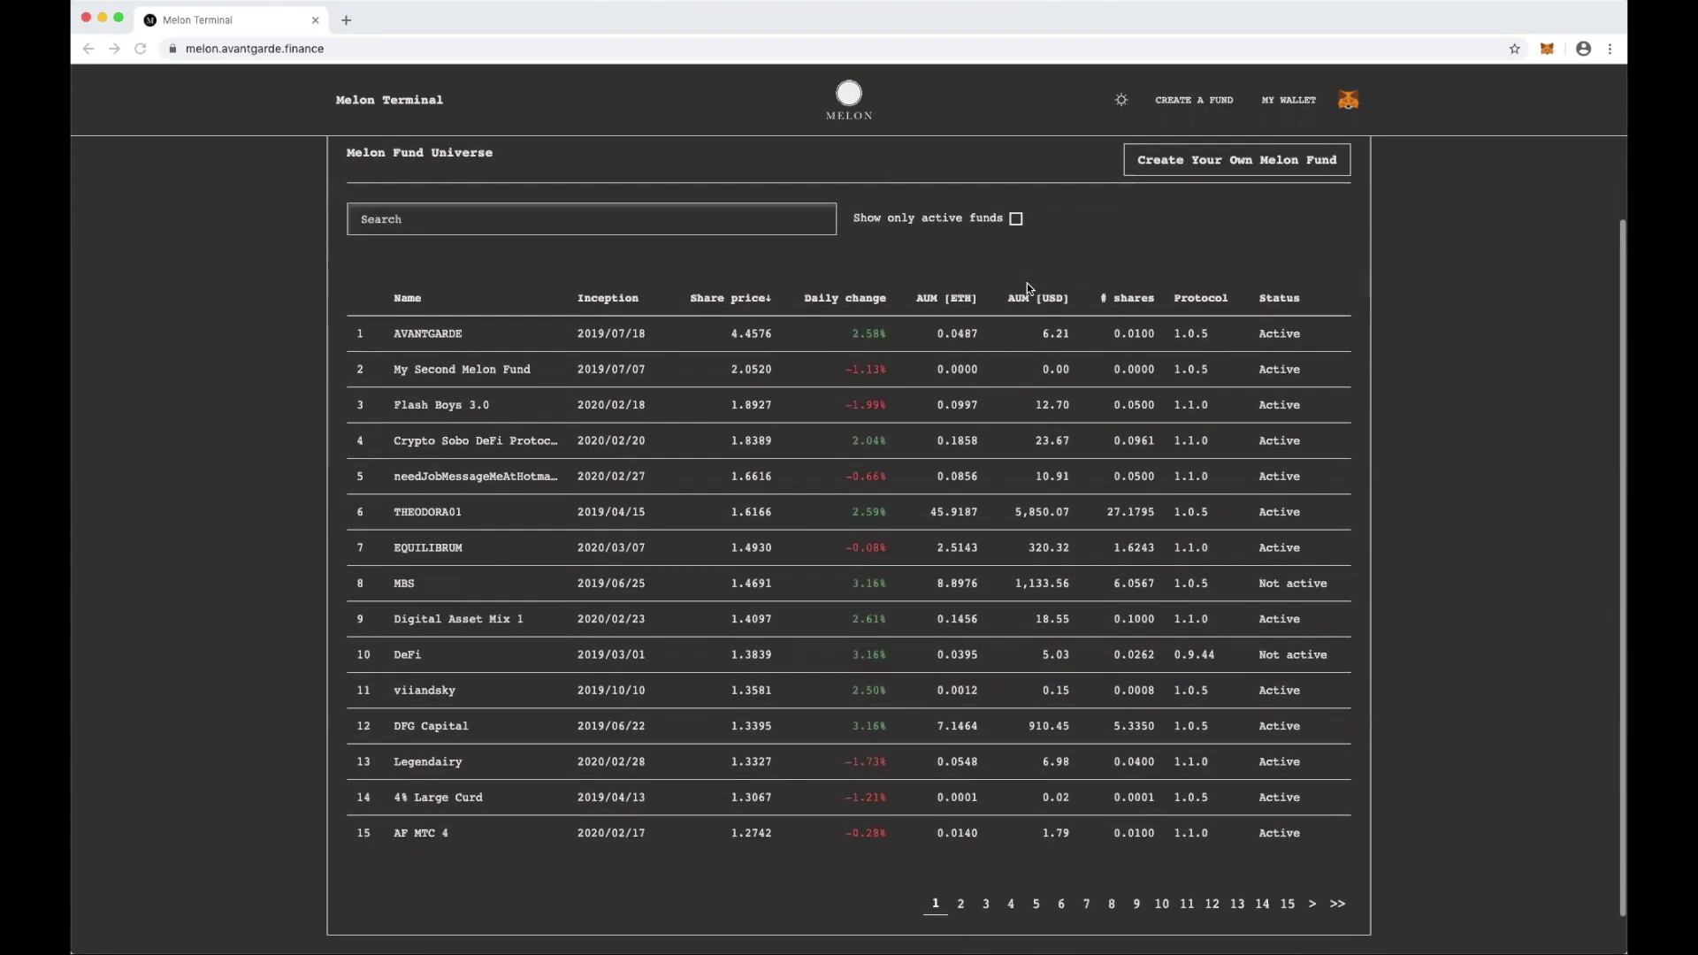
scroll(1028, 285, "up", 4)
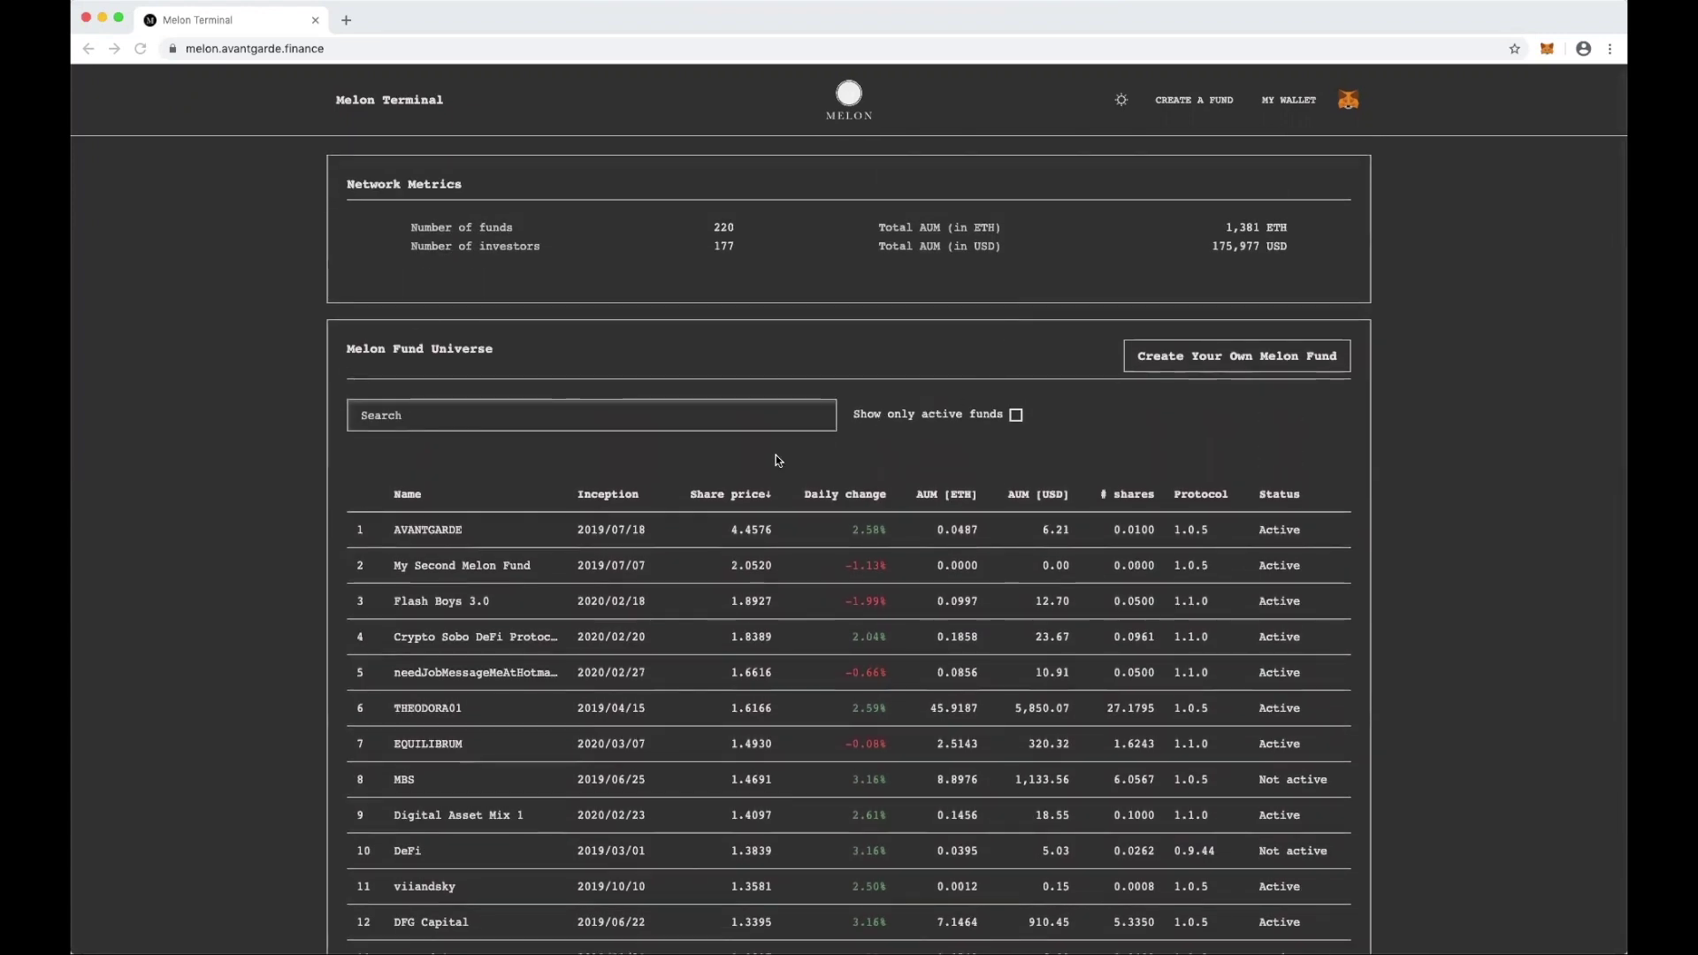
scroll(961, 505, "down", 2)
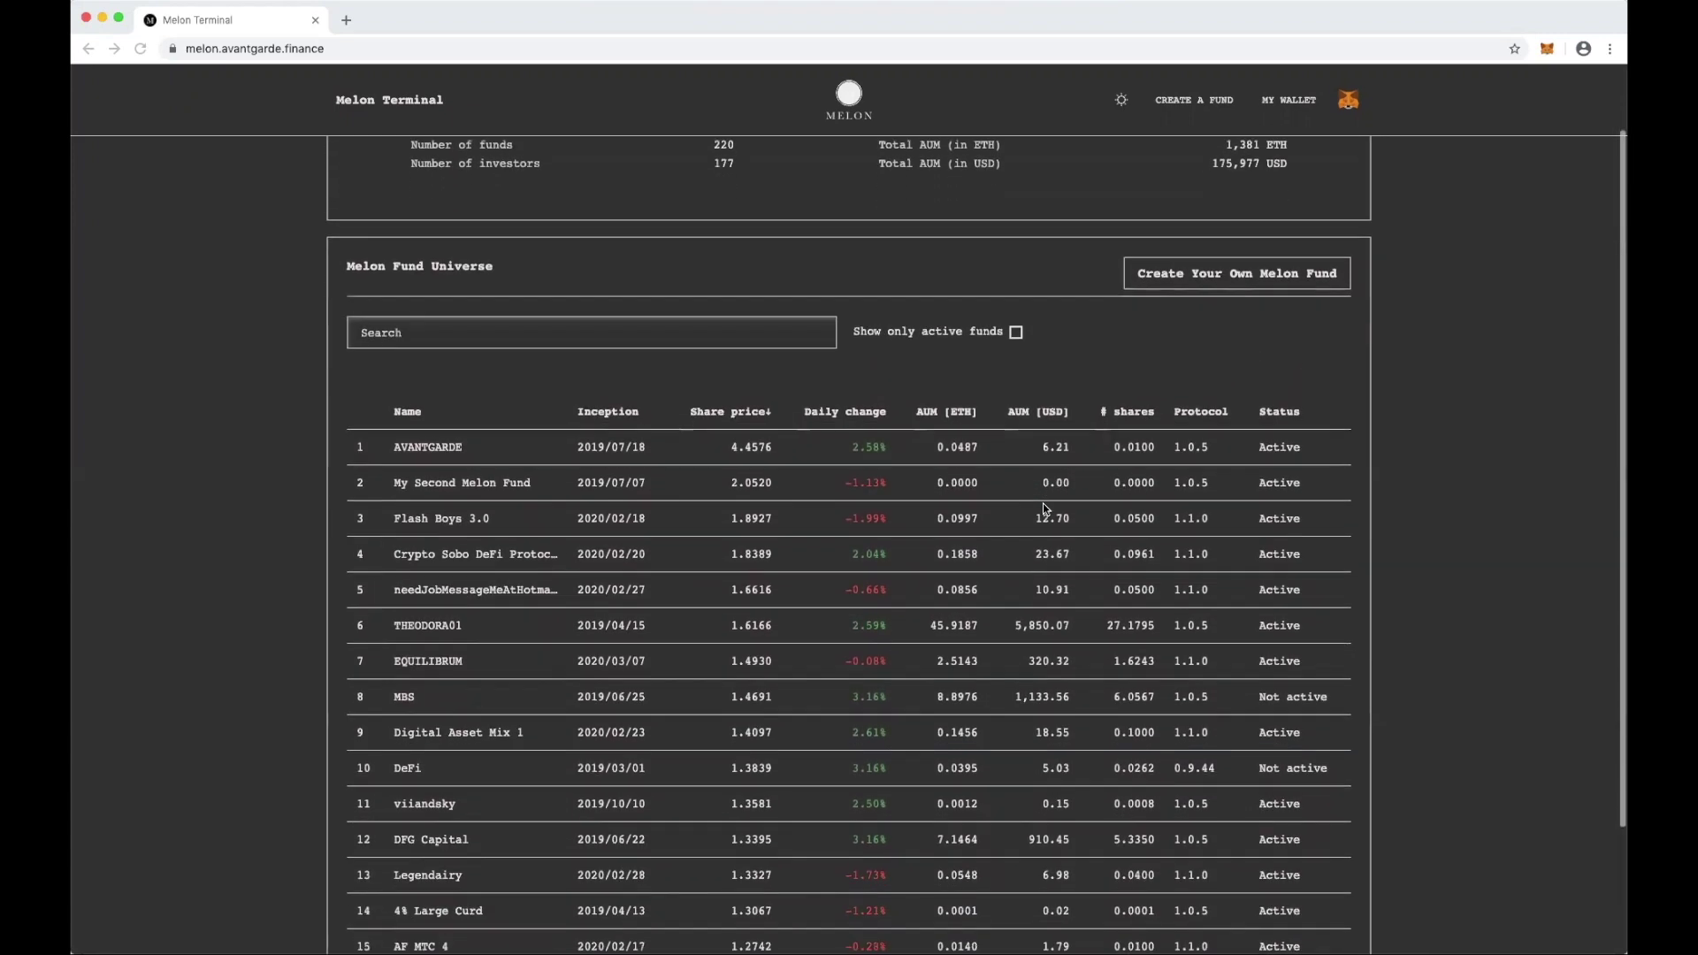
left_click(1014, 333)
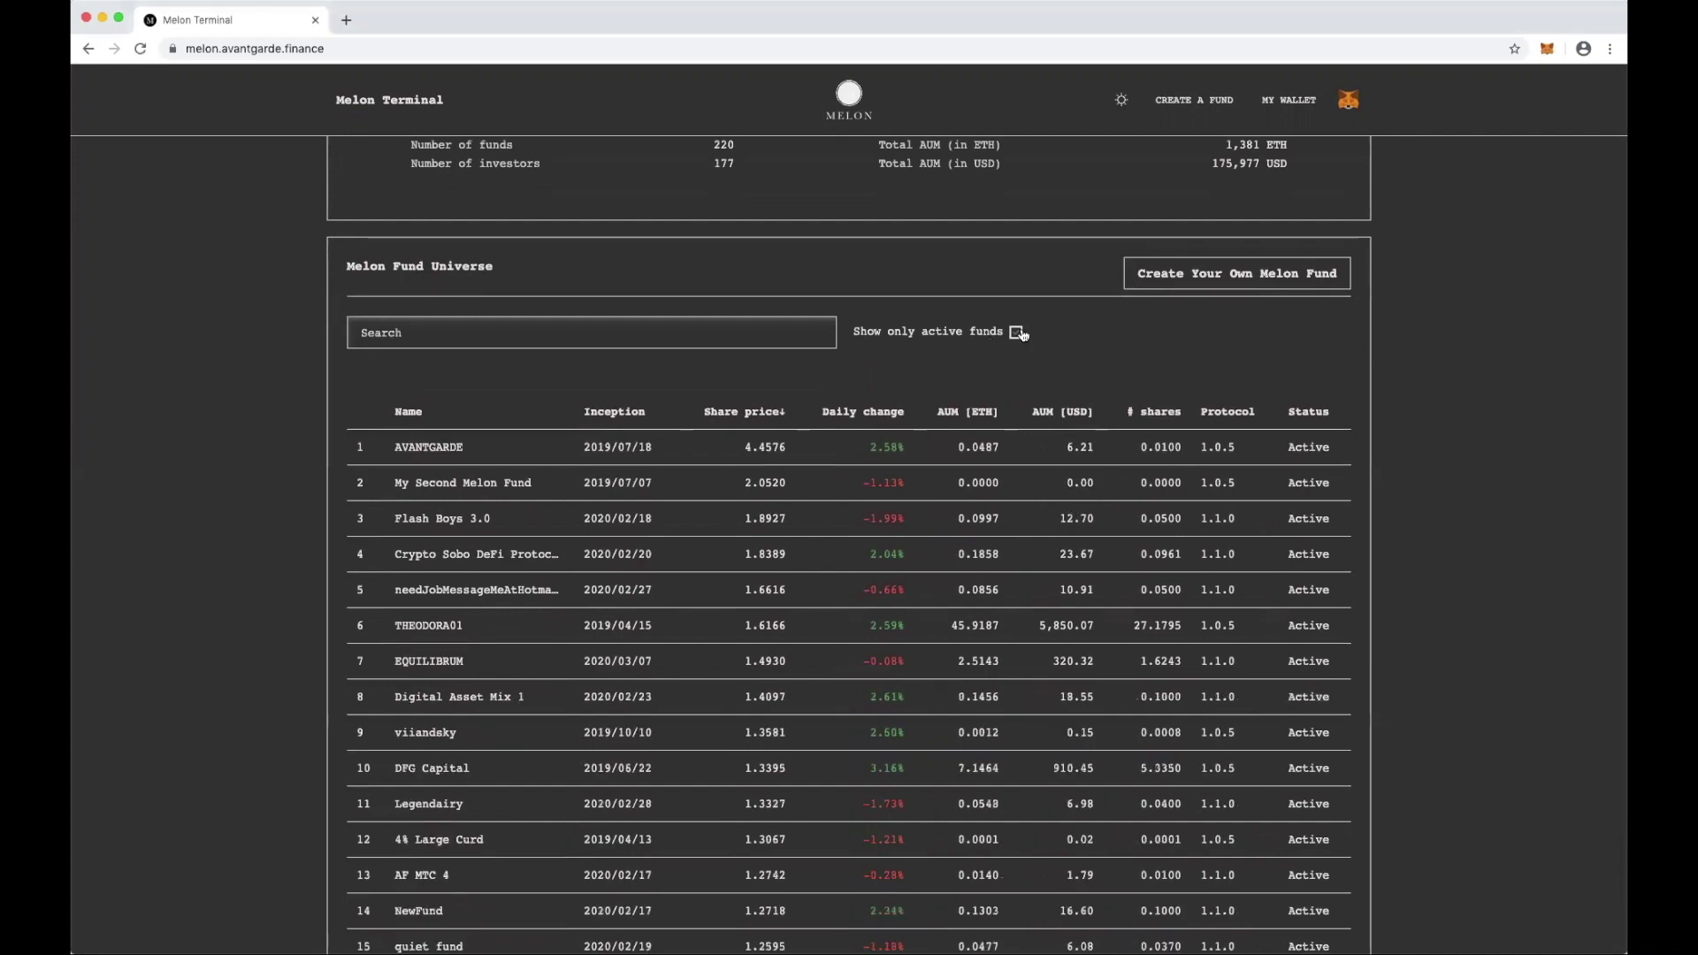
left_click(1229, 413)
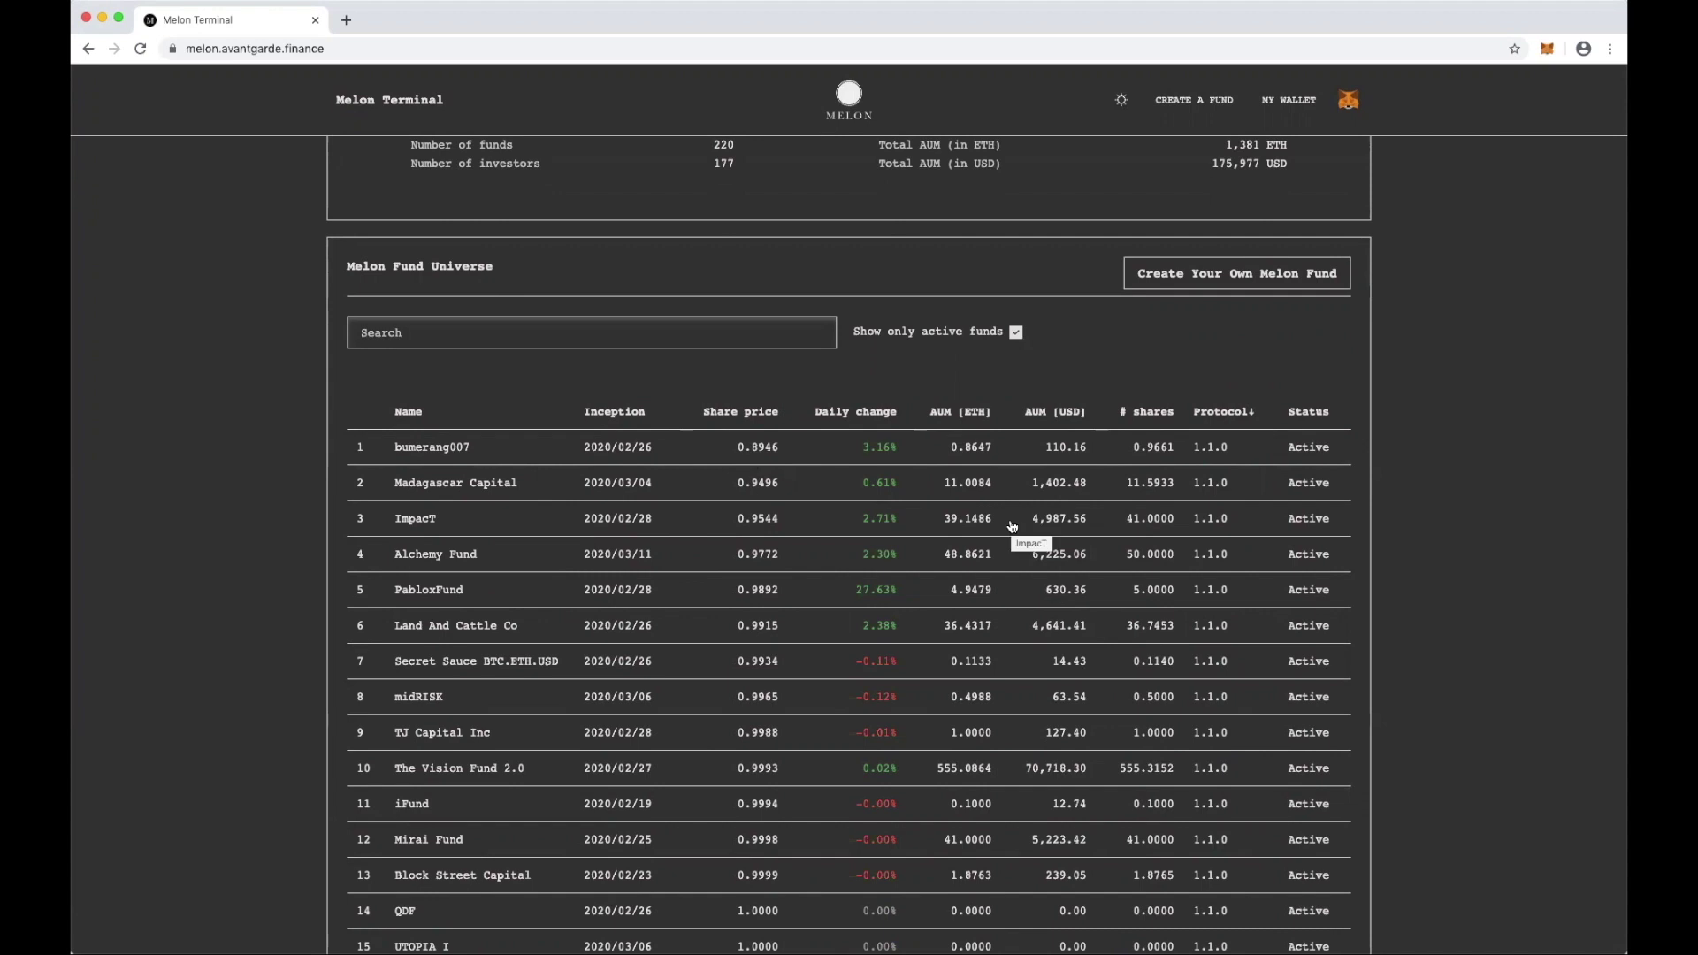
left_click(420, 529)
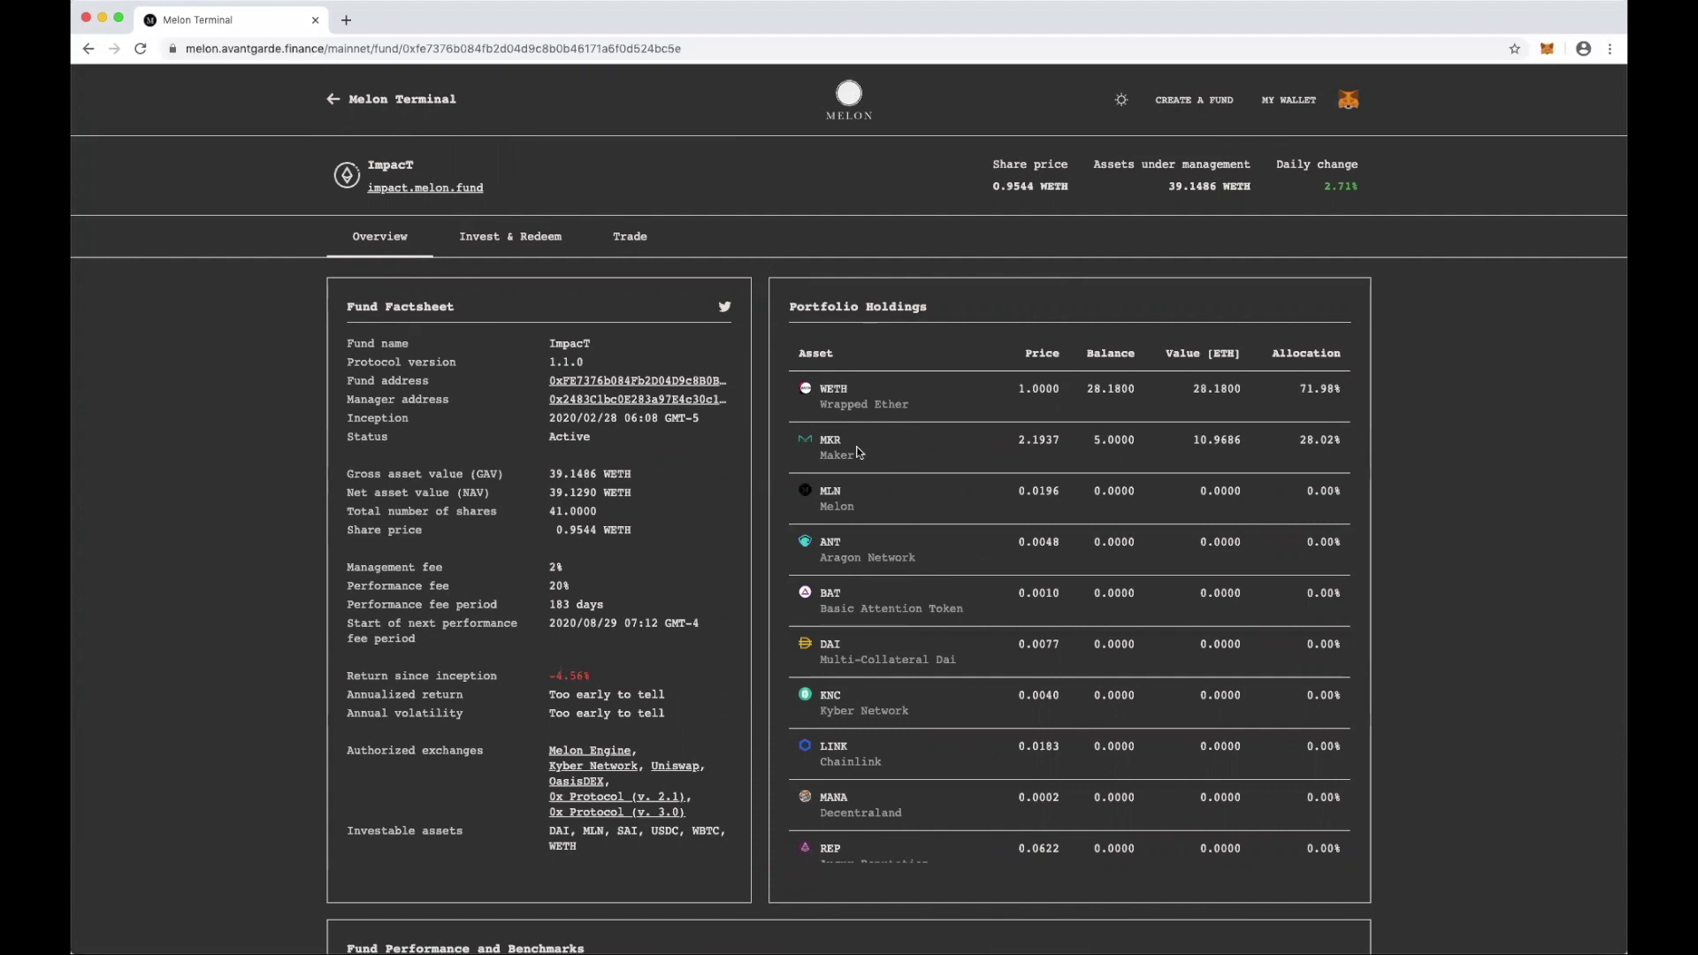
Scroll down the ImpacT fund page to its Fund Performance and Benchmarks table.
scroll(487, 508, "down", 1)
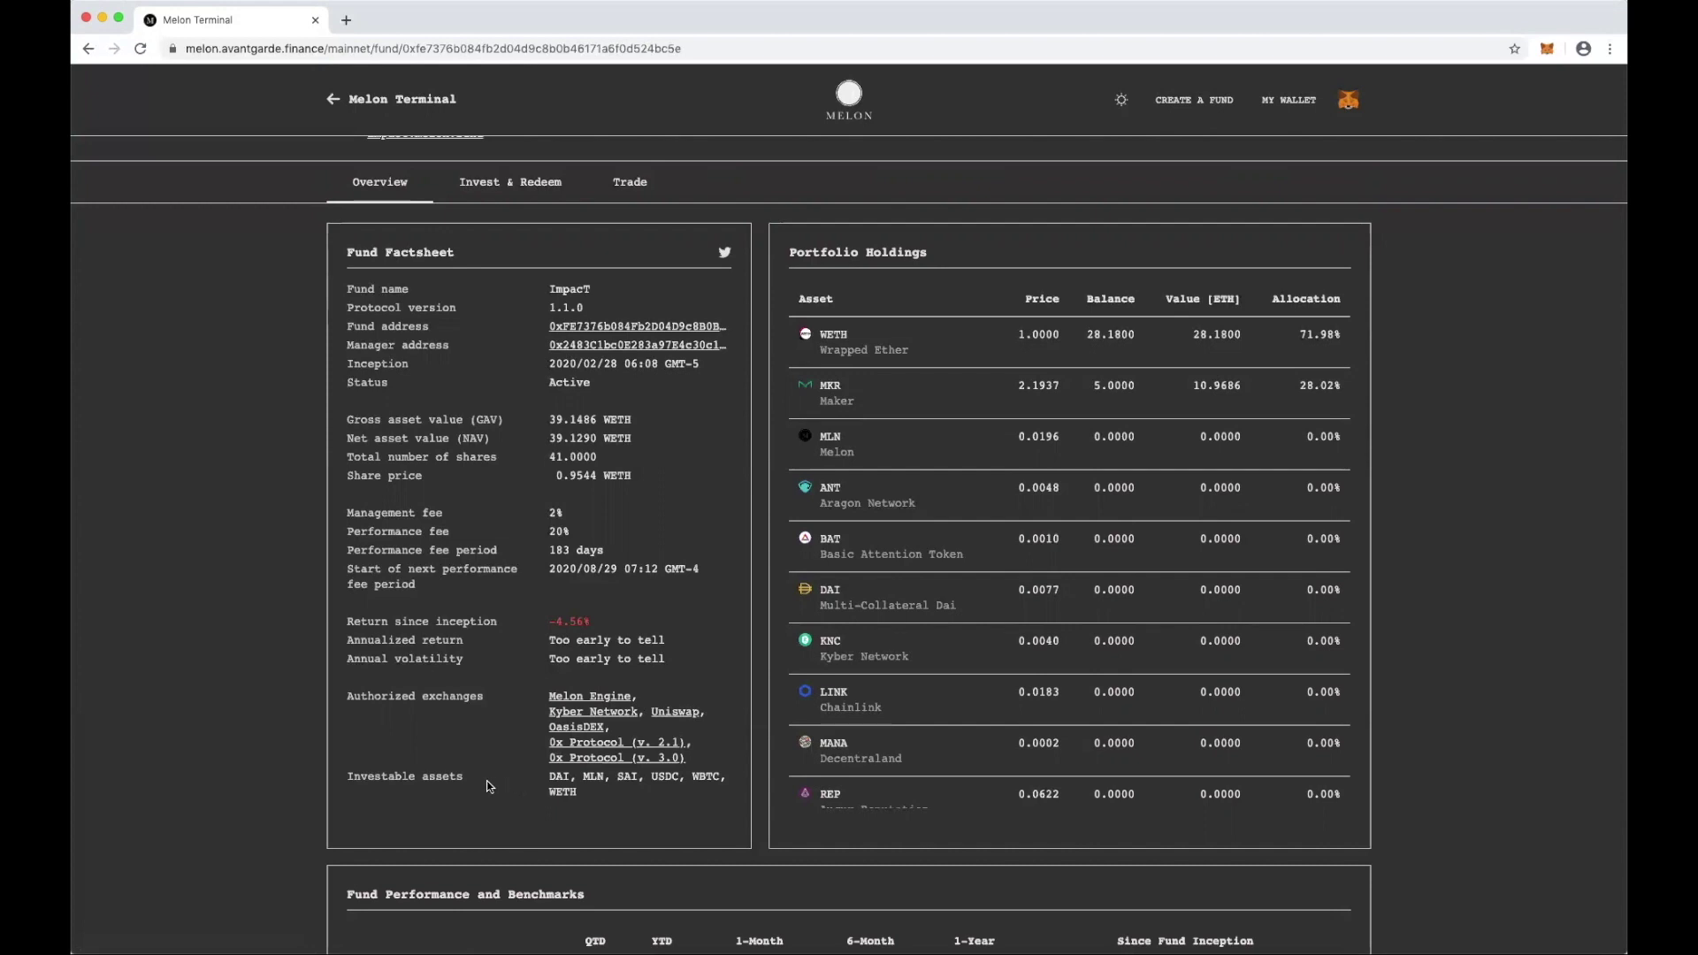
scroll(471, 683, "down", 5)
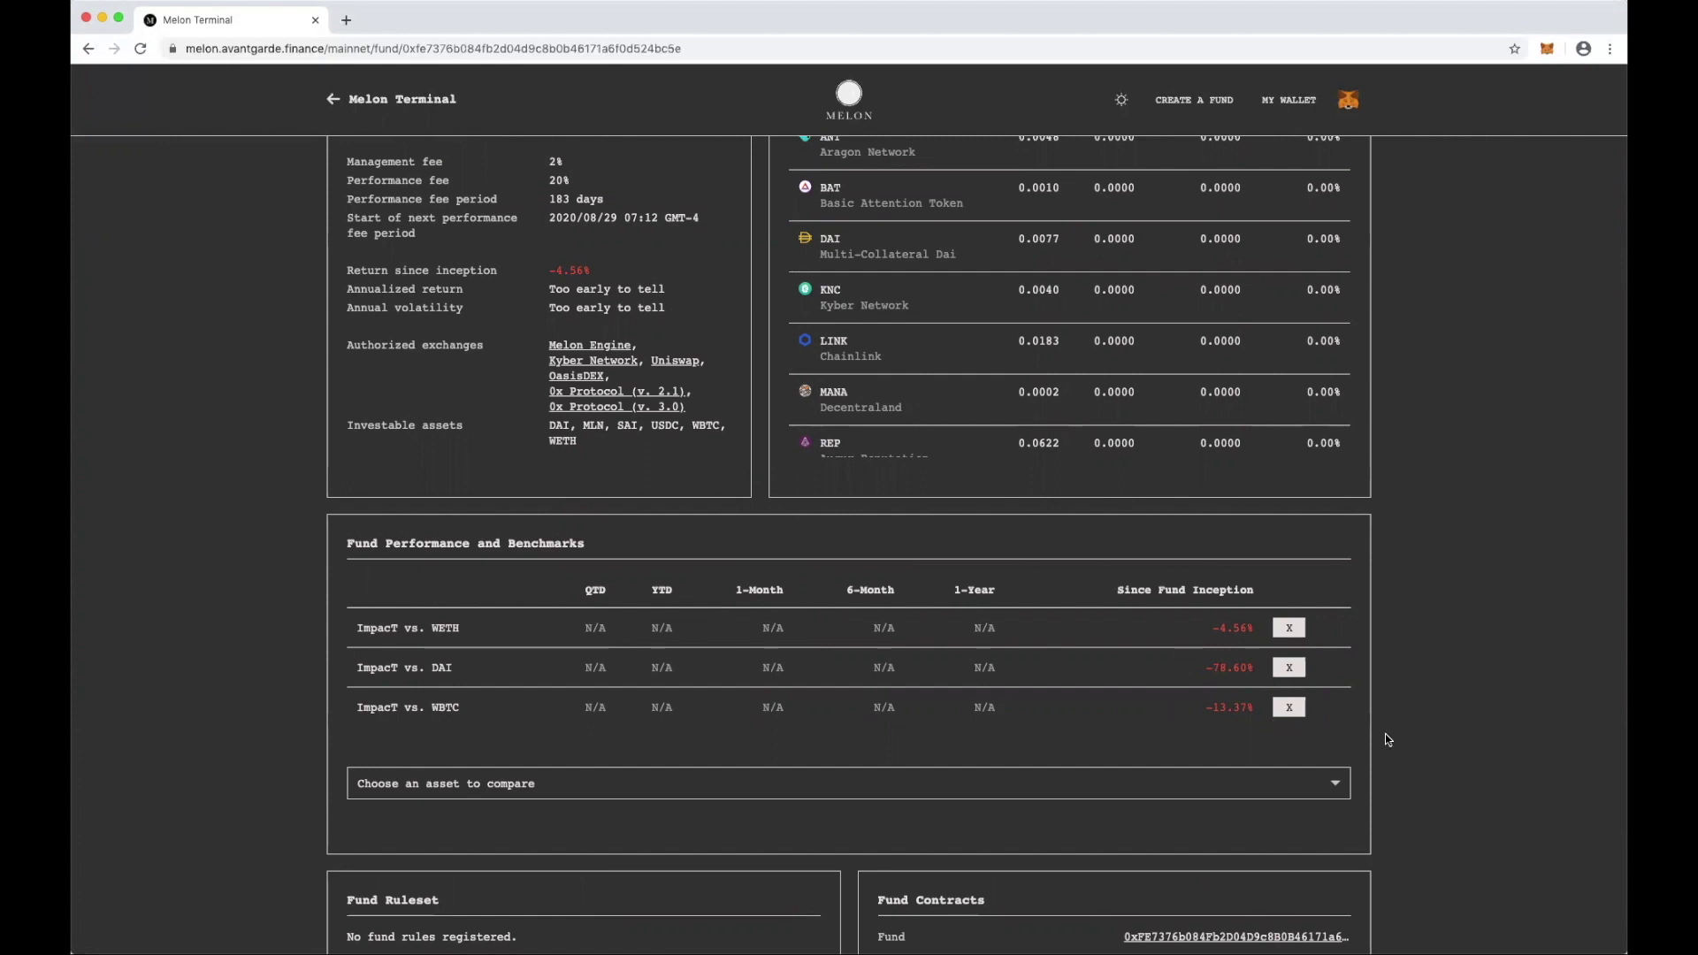
scroll(1387, 740, "down", 3)
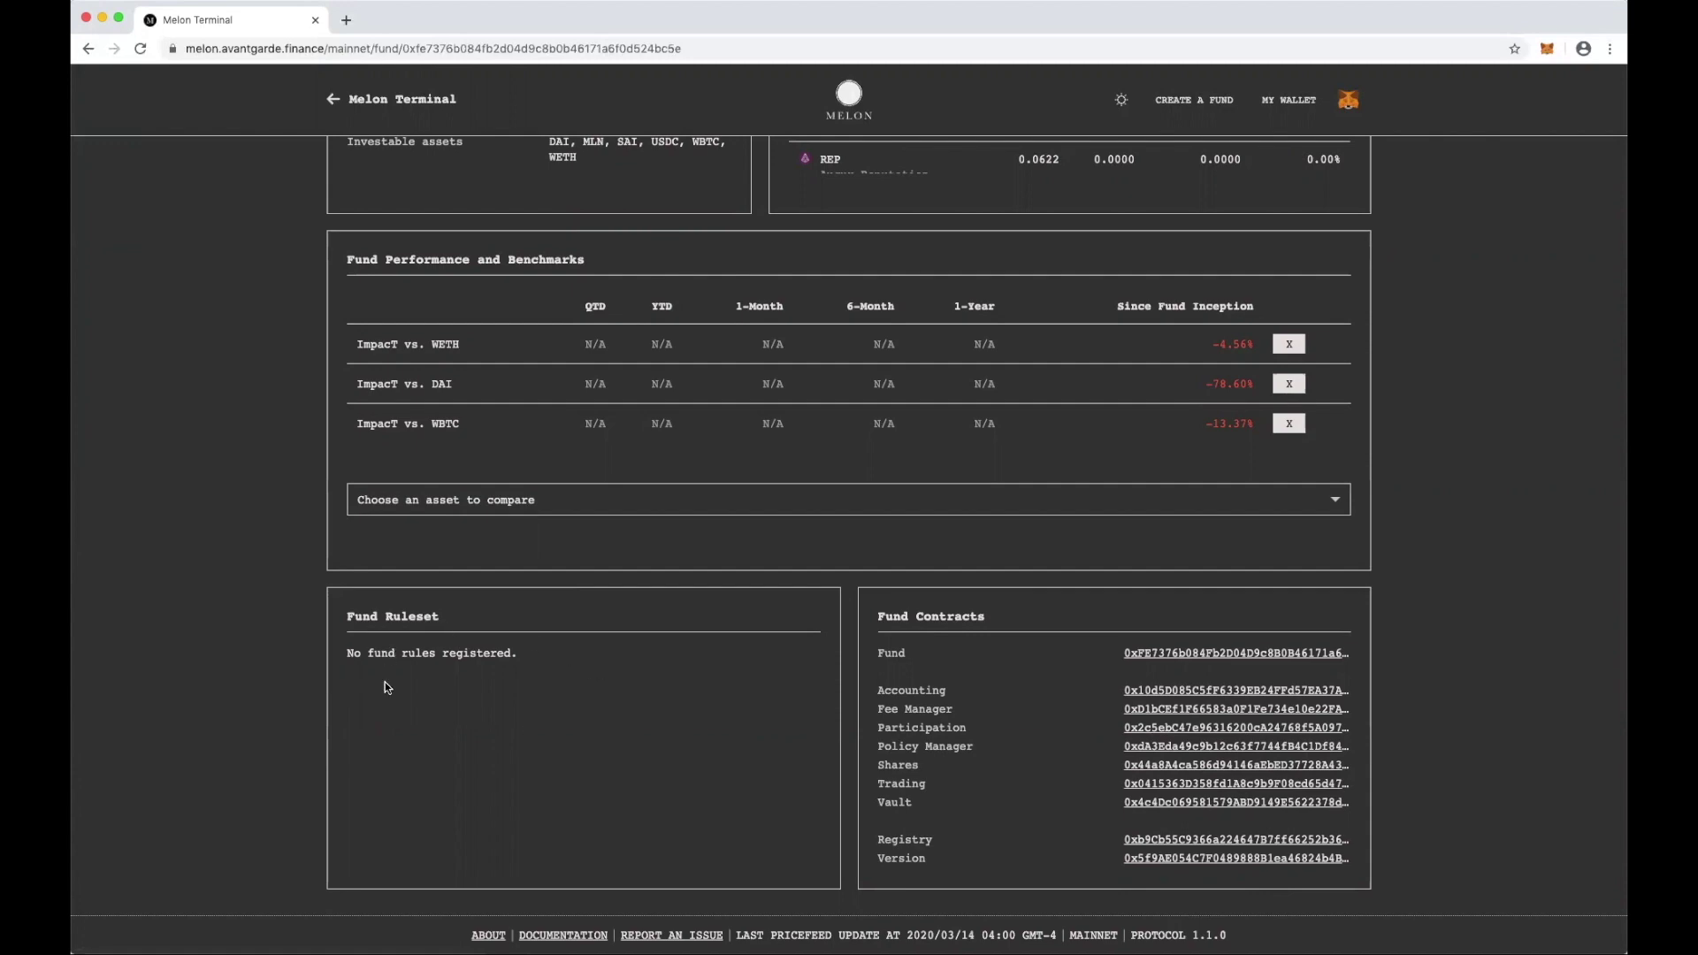
scroll(396, 697, "up", 15)
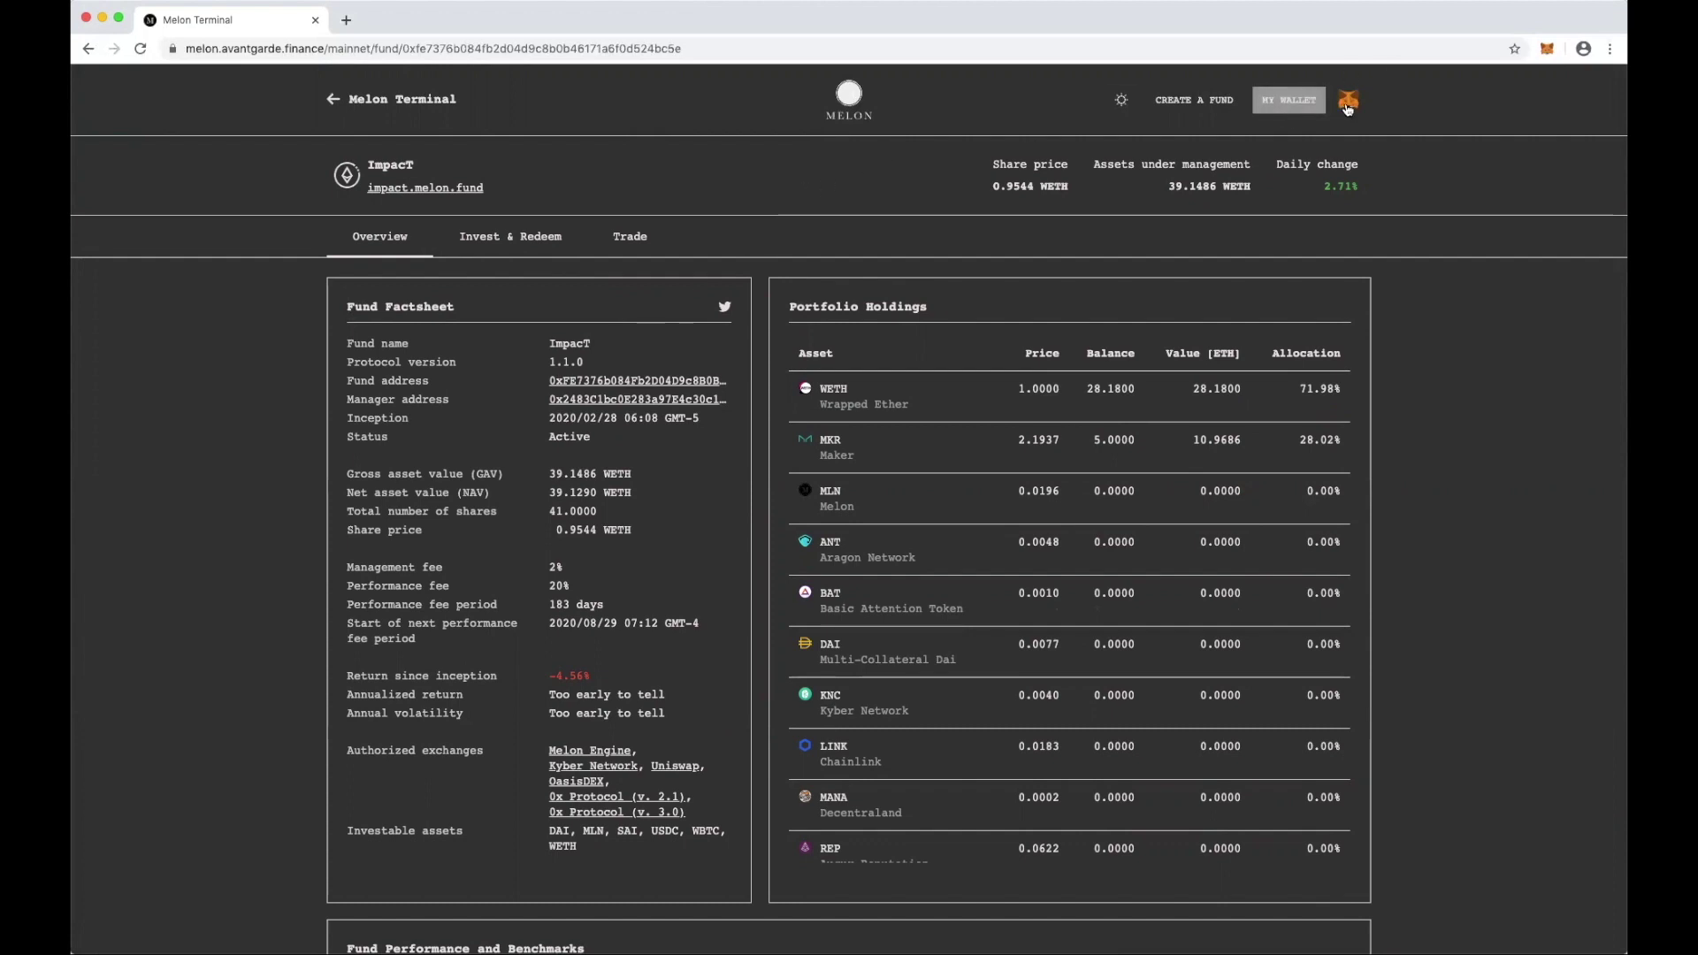
left_click(1549, 48)
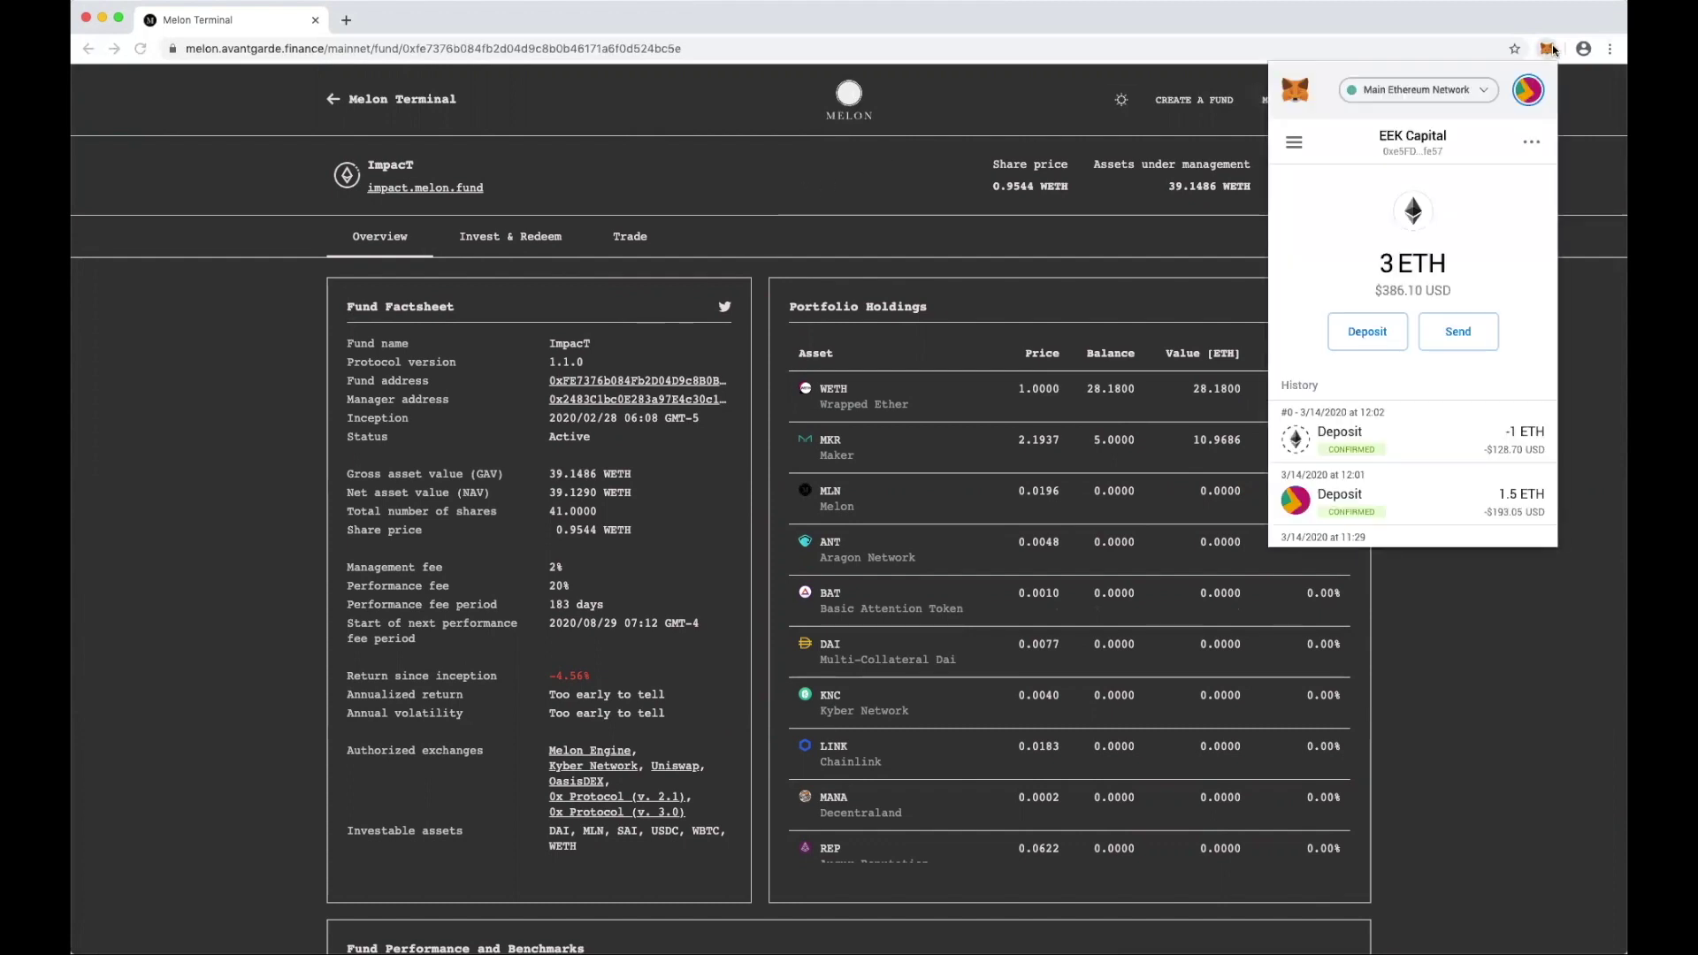
left_click(1549, 48)
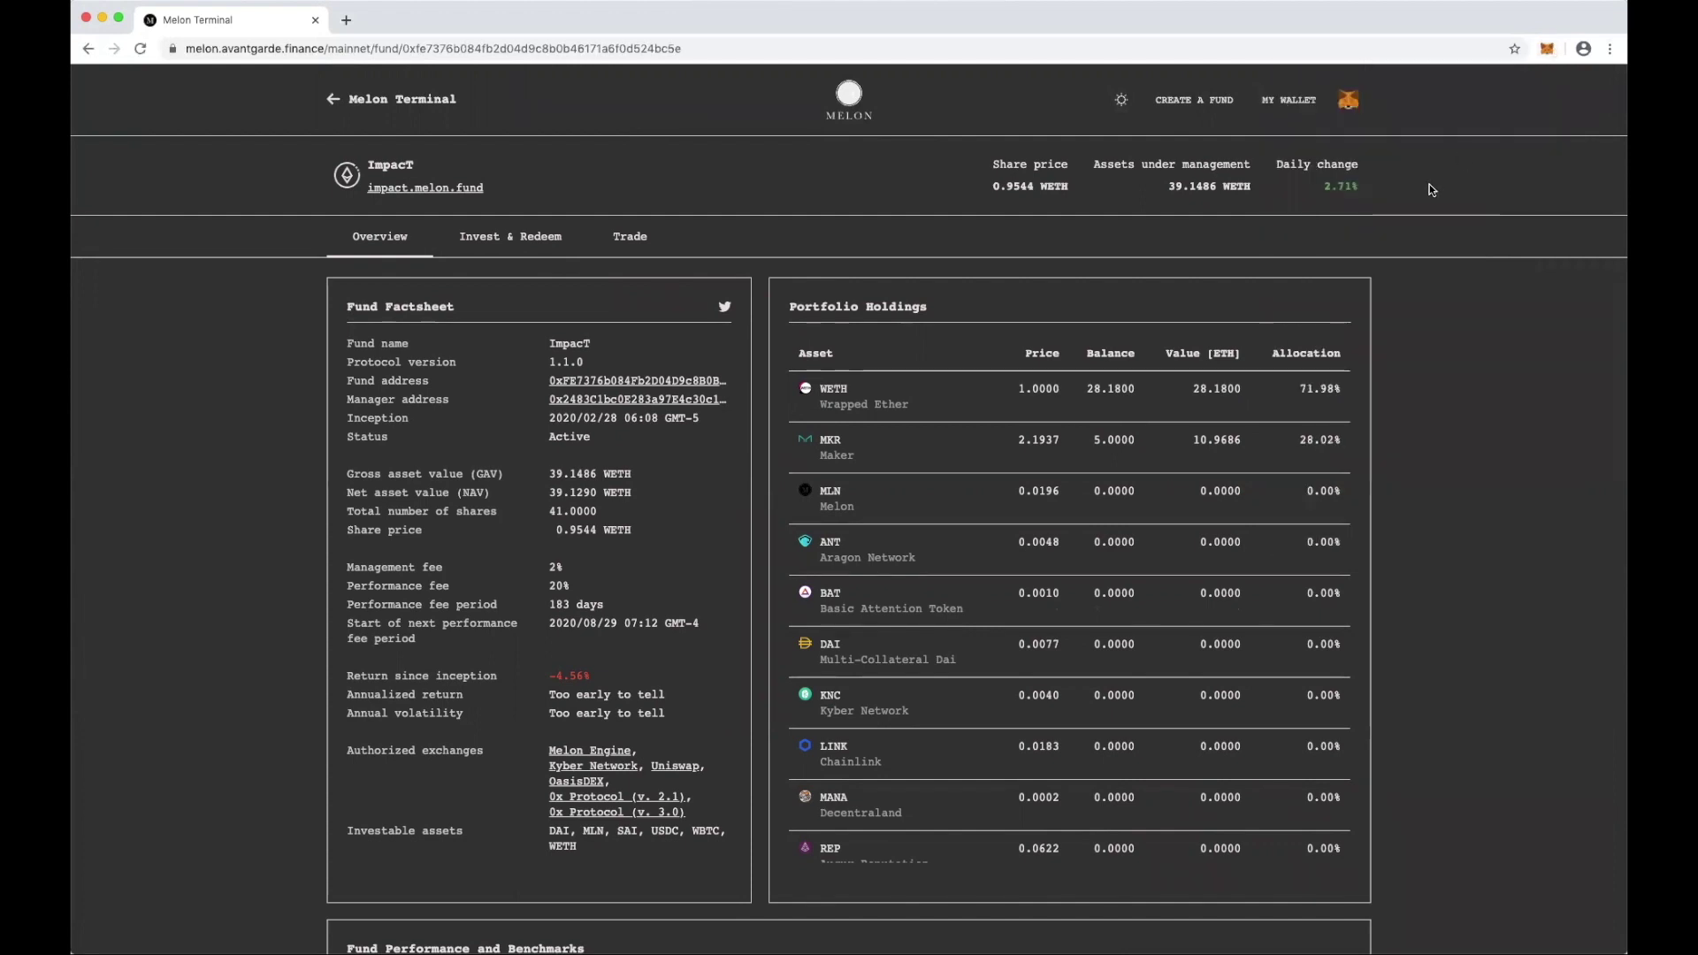
left_click(1348, 106)
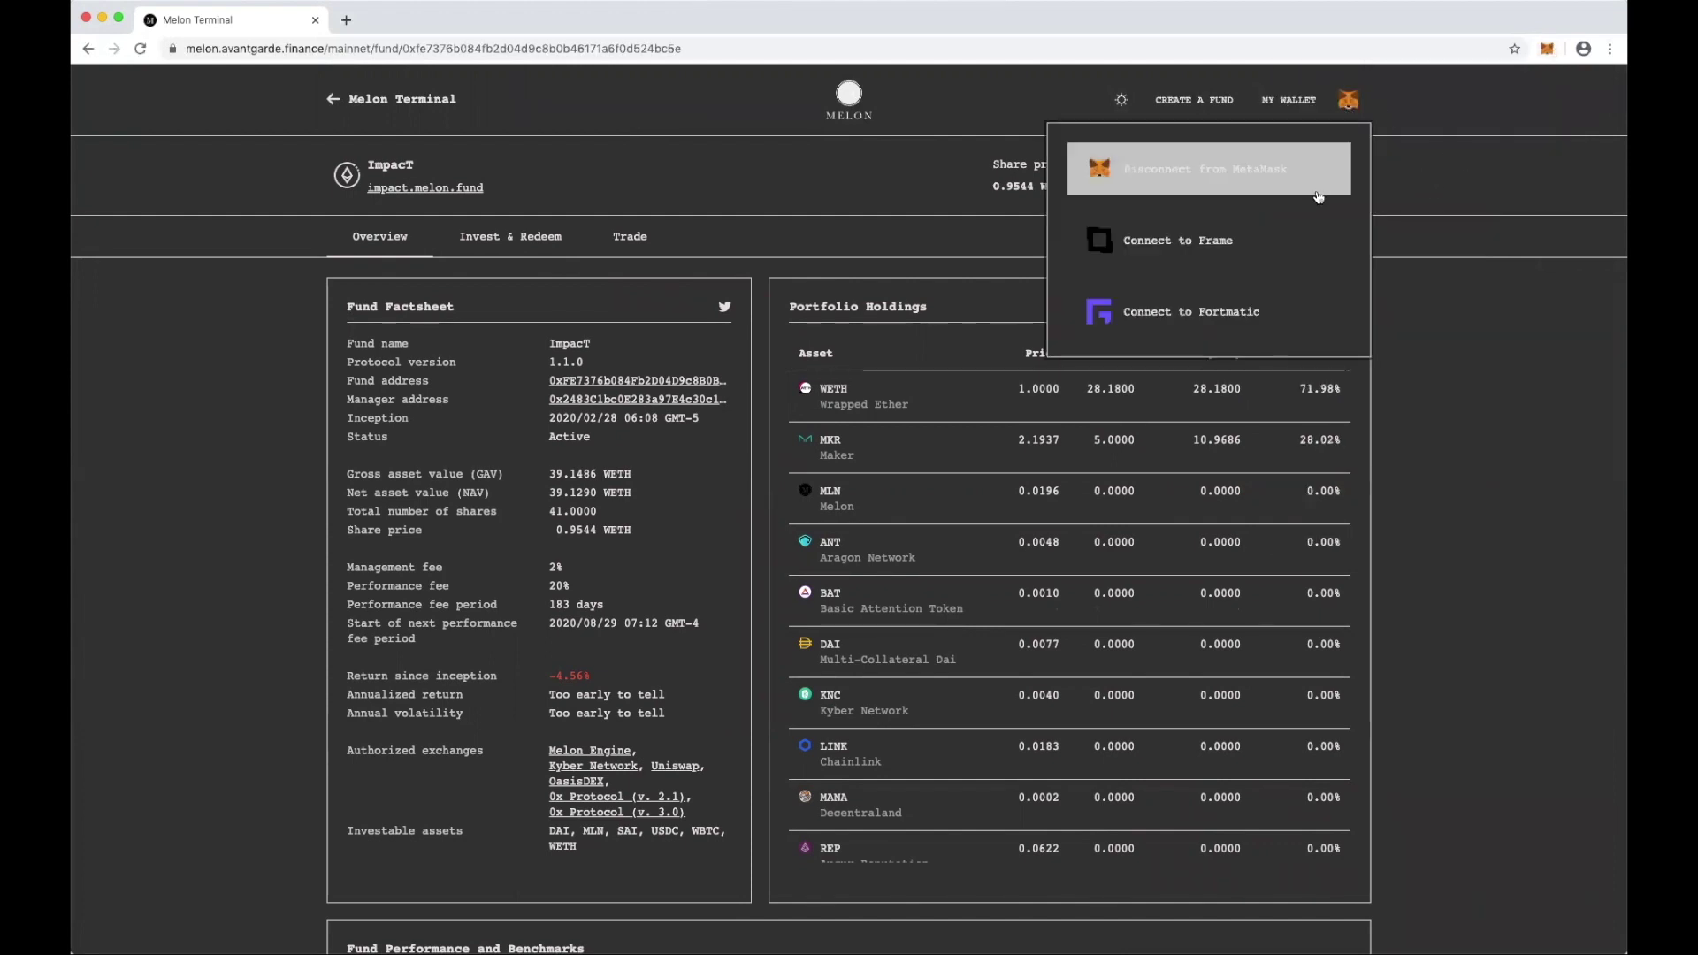
left_click(1435, 131)
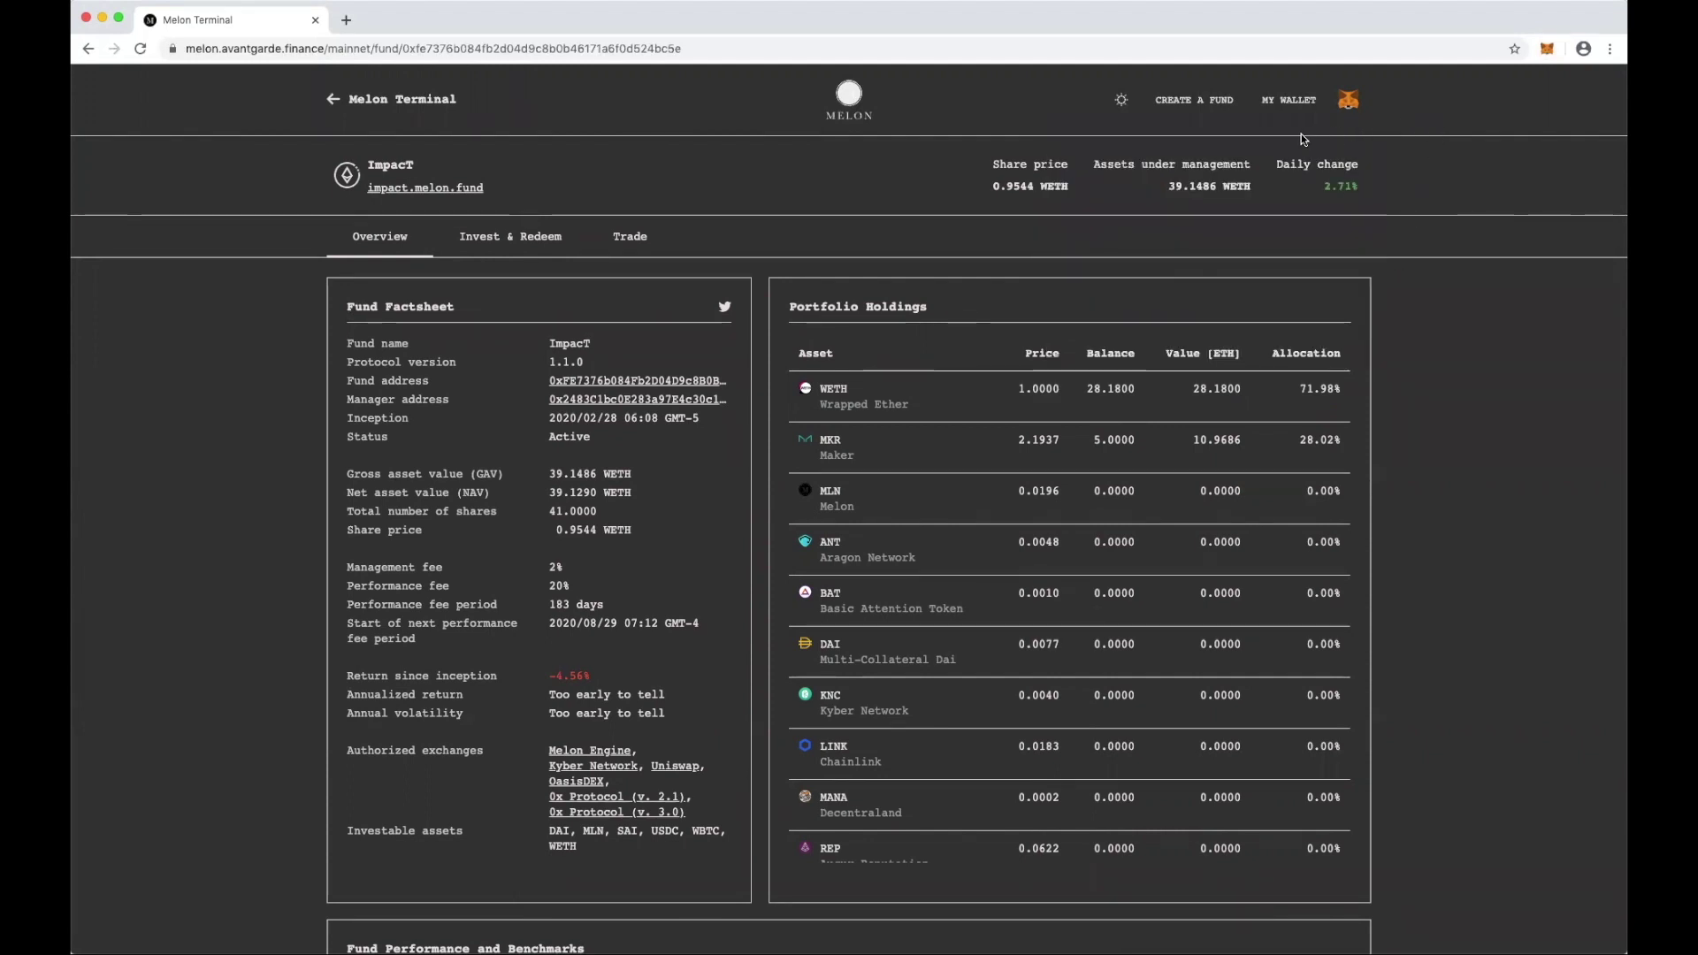
Start a new fund named 'EEK Capital' with 0% management and performance fees.
left_click(1188, 106)
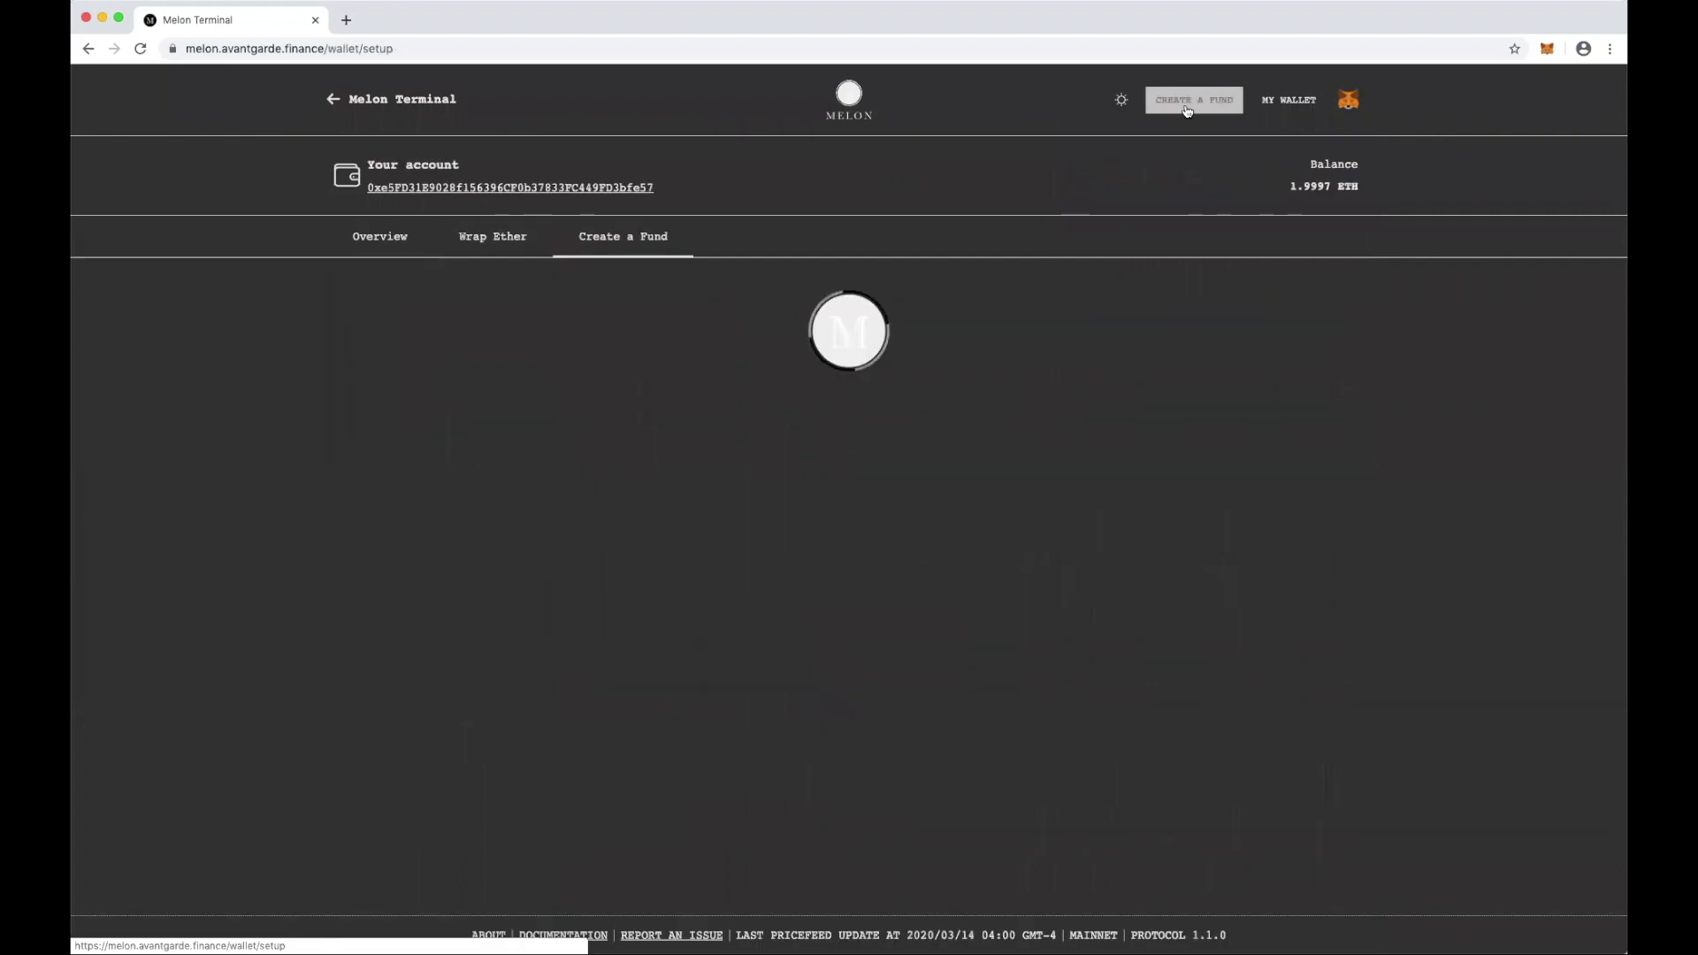
left_click(382, 375)
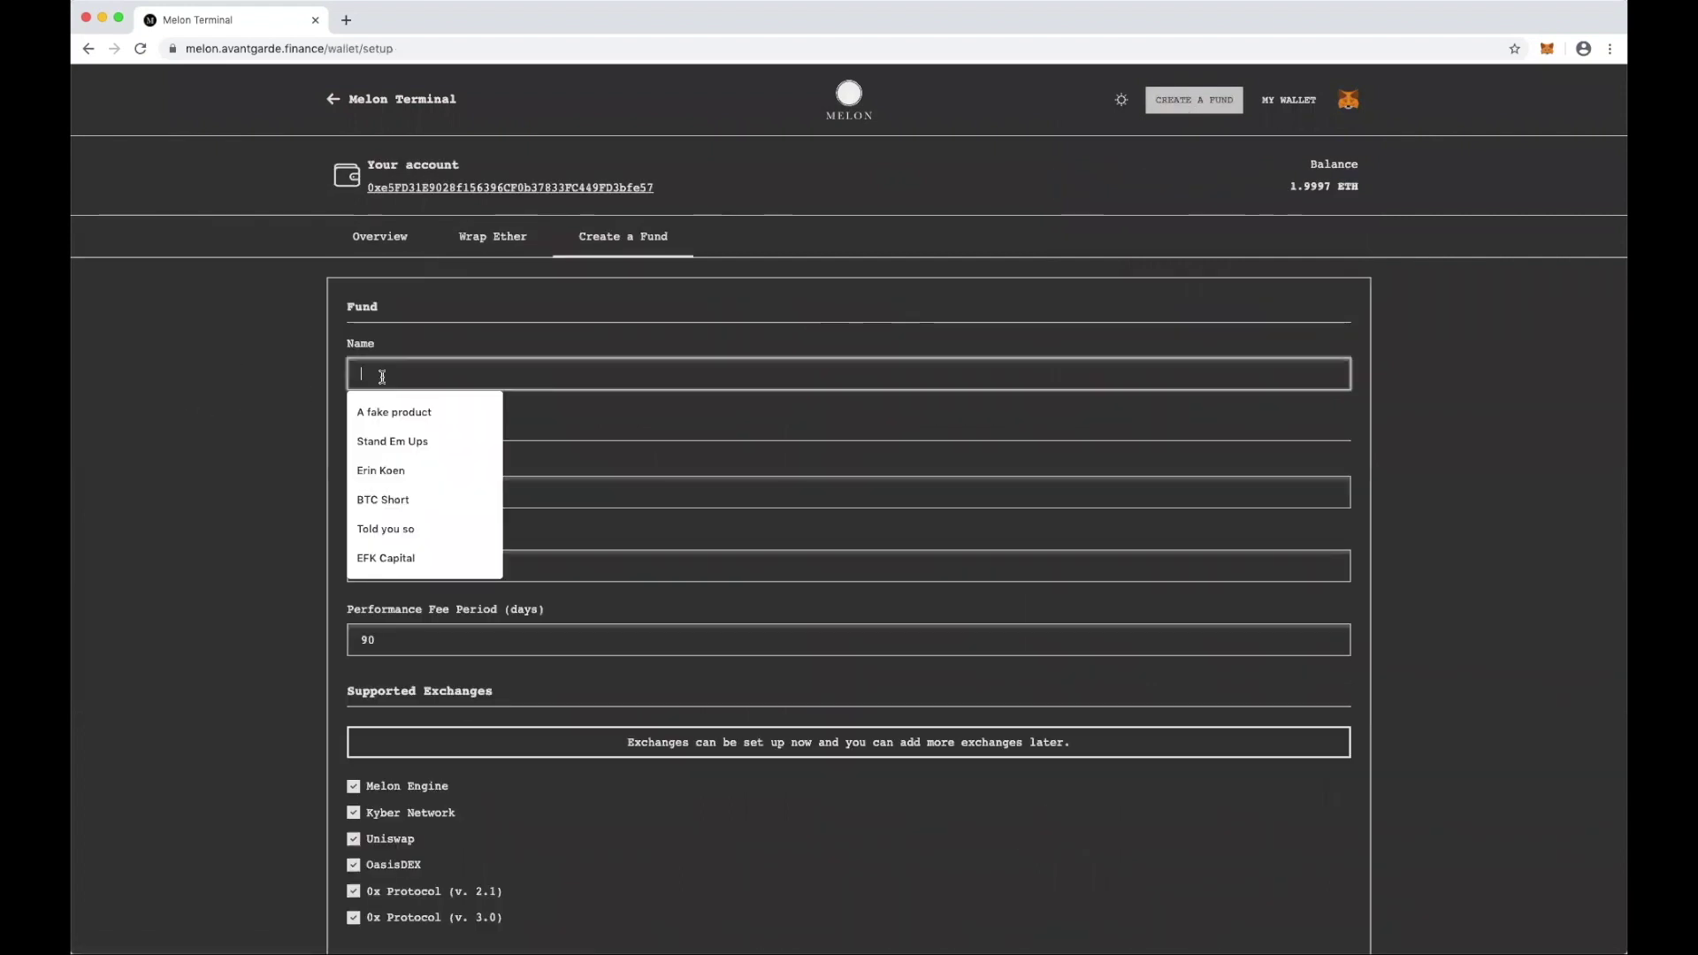
type("EE")
key("BackSpace")
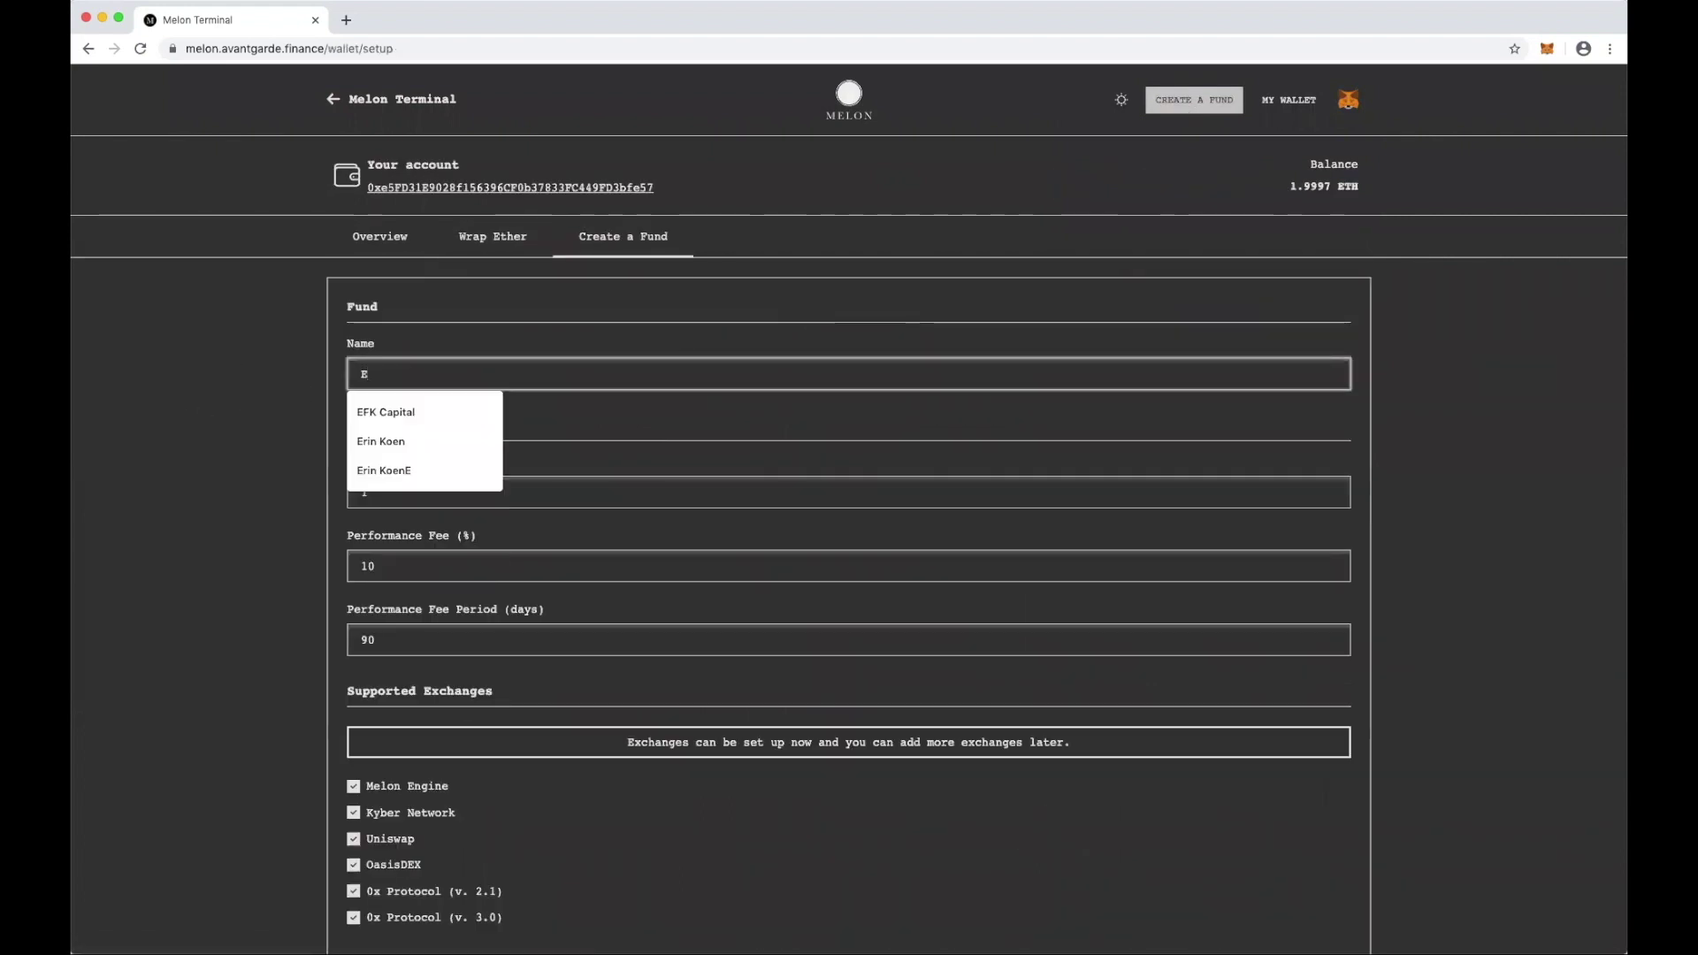
type("EK Capital")
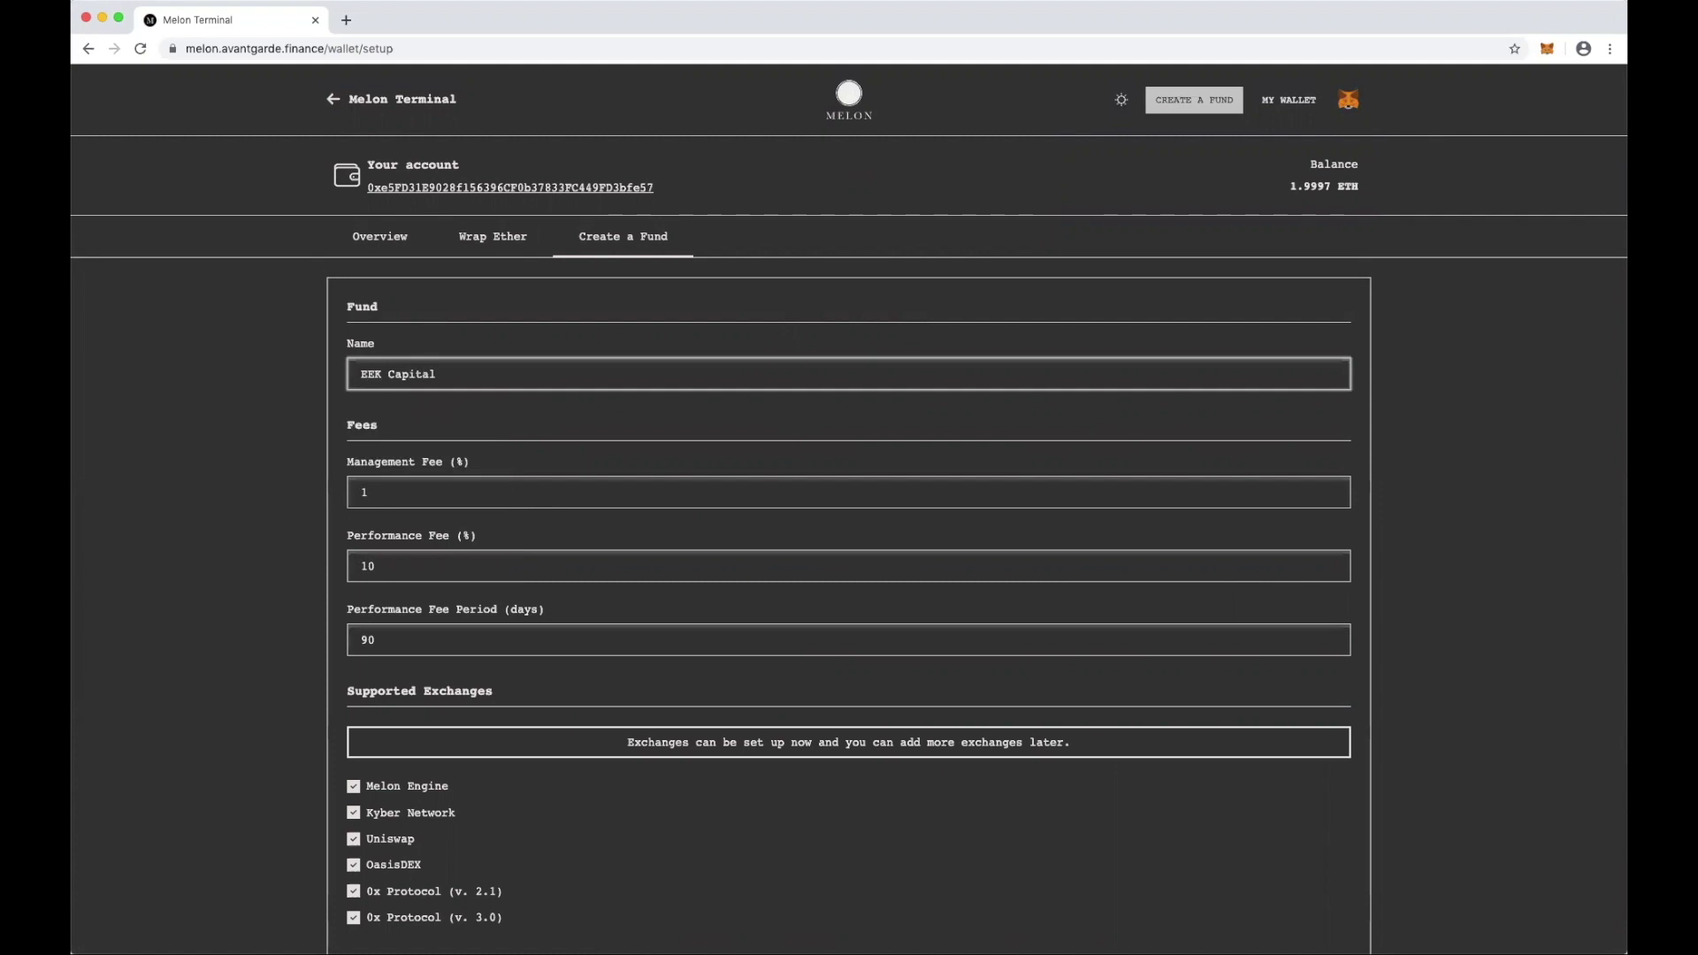
key("Tab")
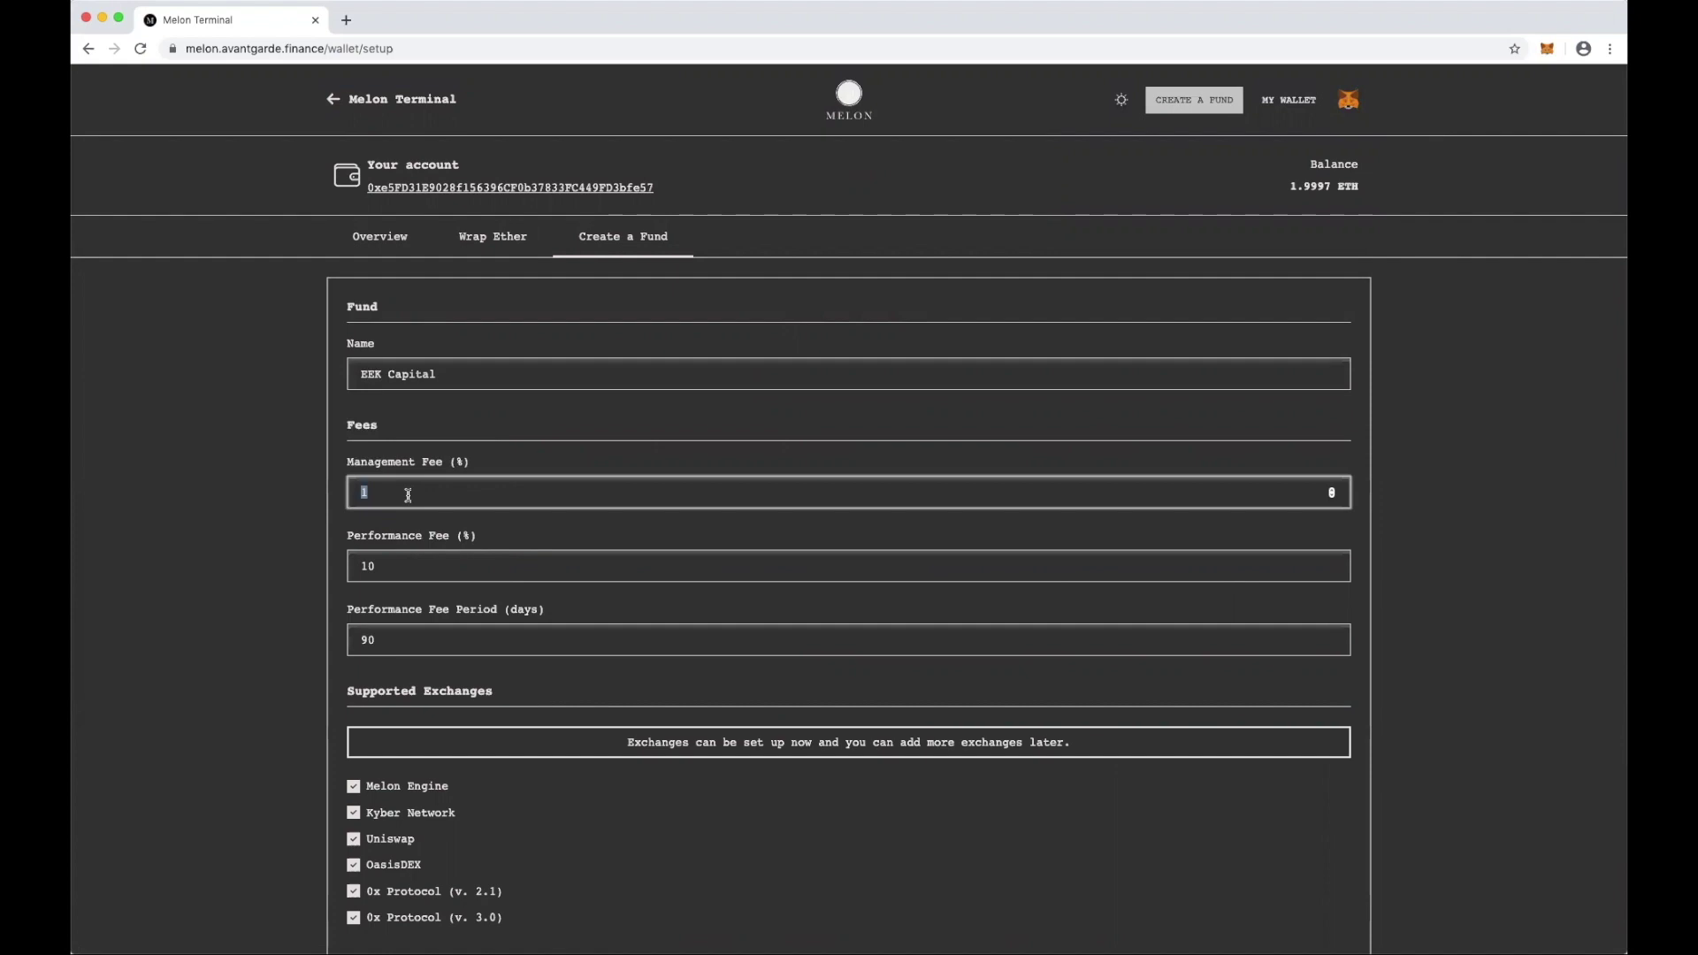
type("0")
key("Tab")
type("0")
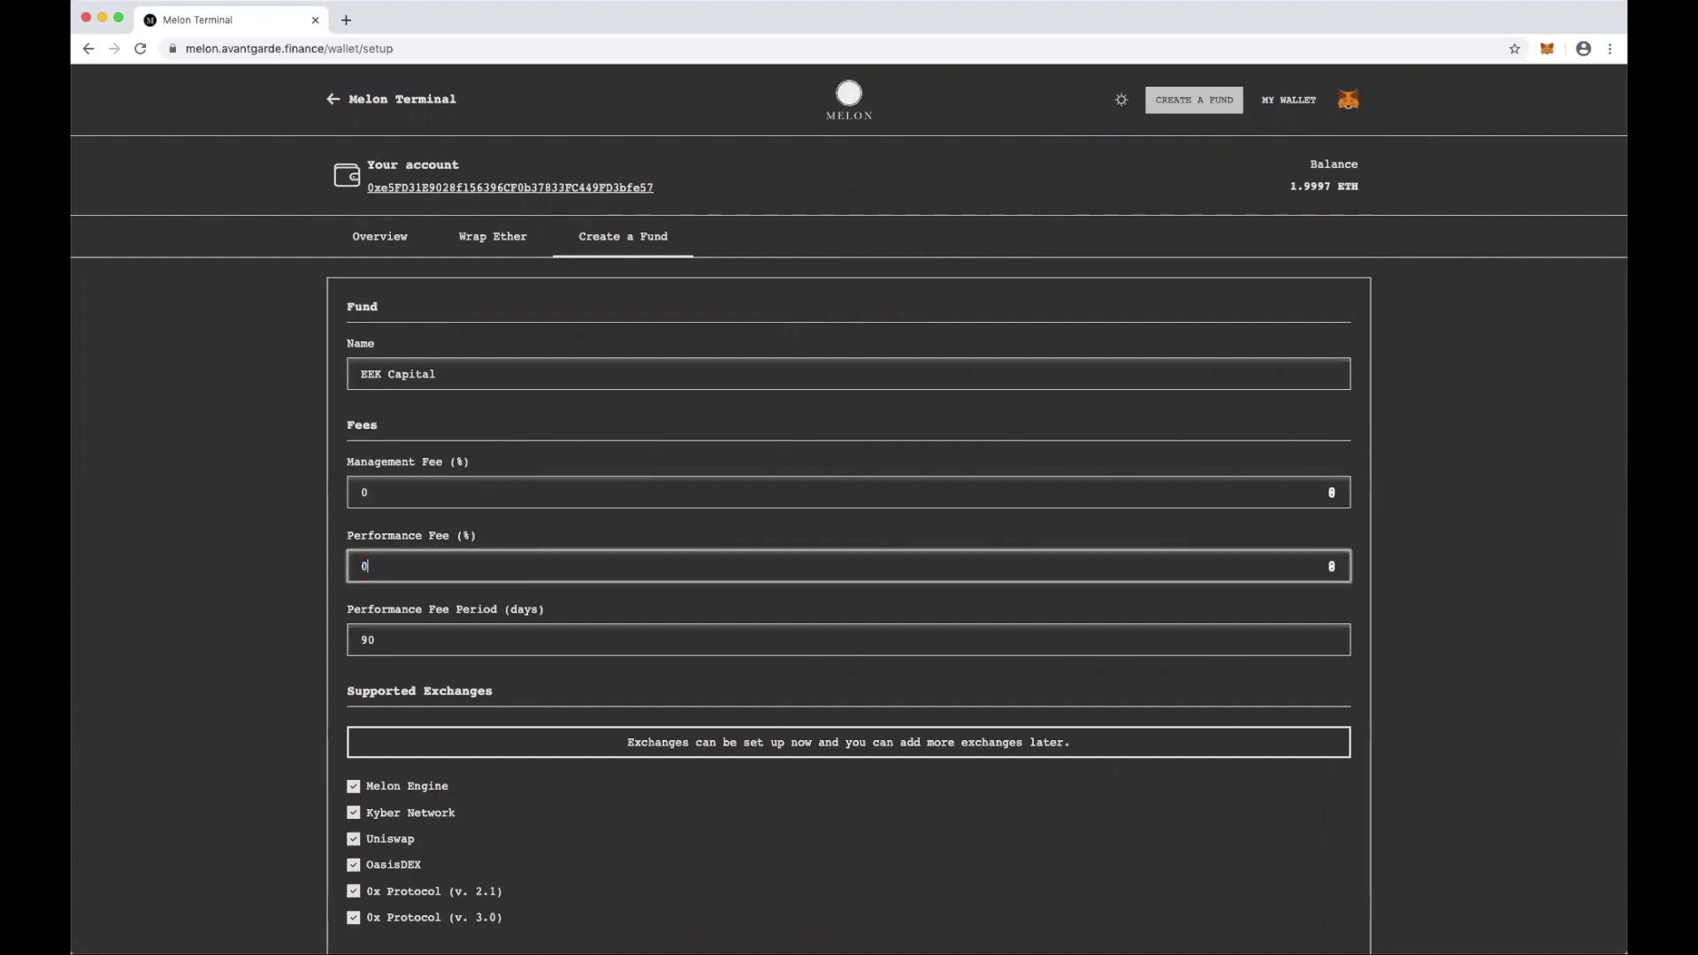
Accept the terms and conditions at the bottom of the fund setup form.
scroll(231, 576, "down", 3)
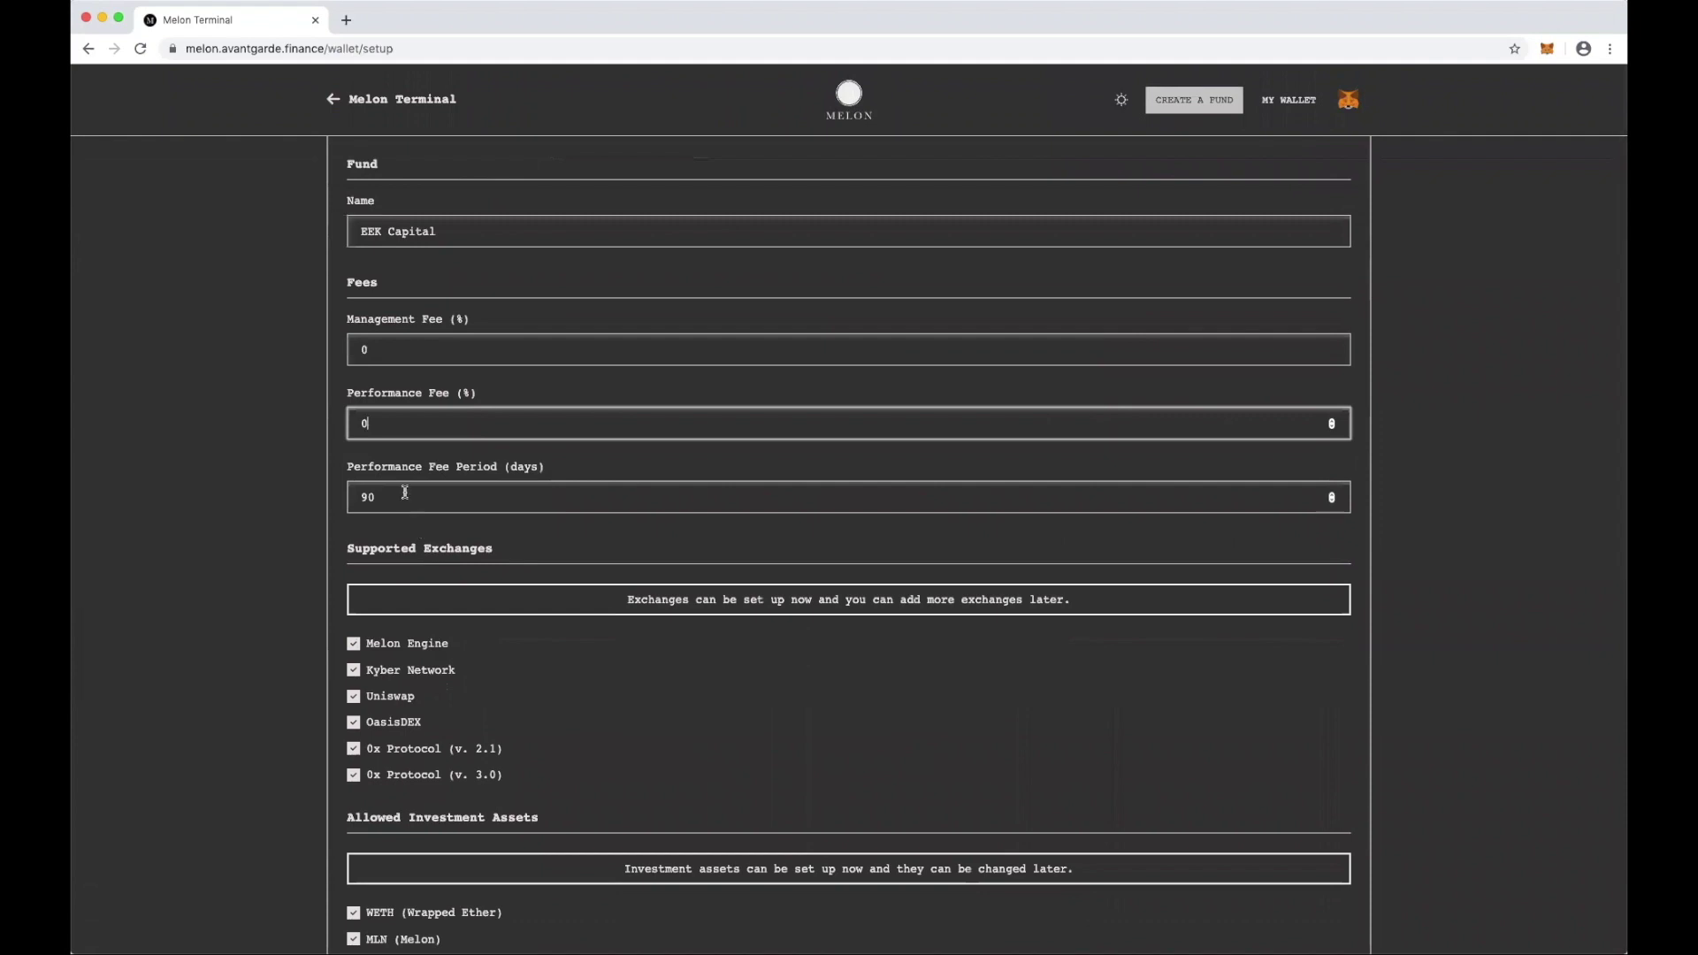
scroll(309, 502, "down", 3)
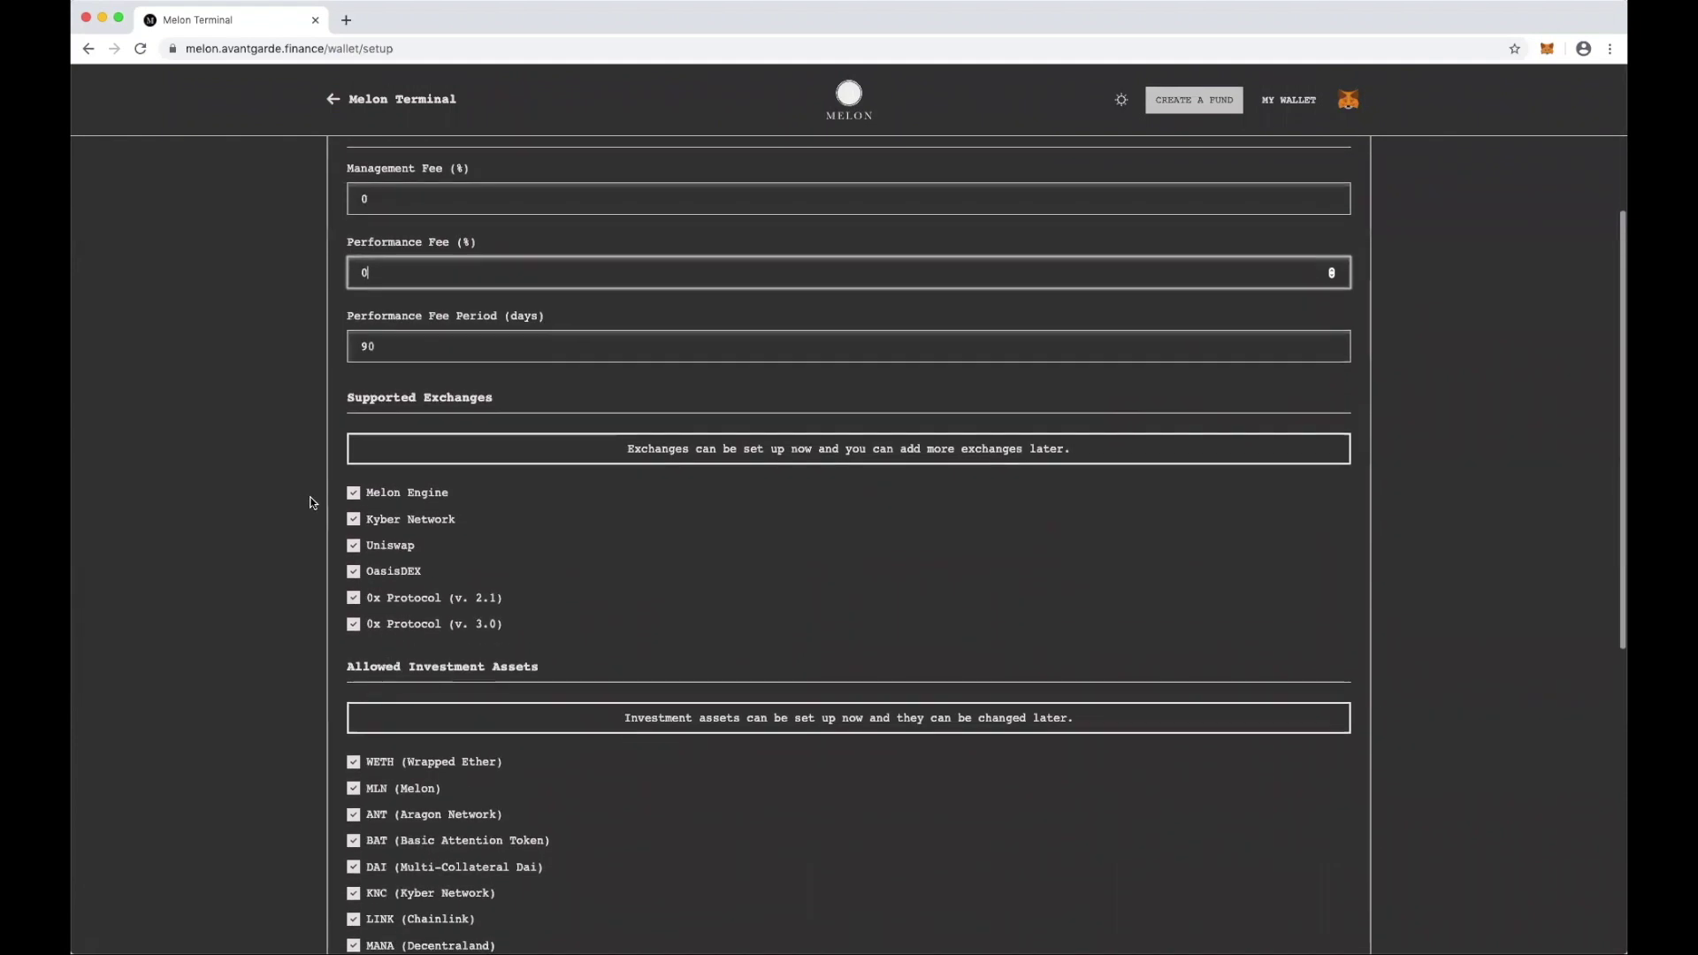
scroll(276, 637, "down", 5)
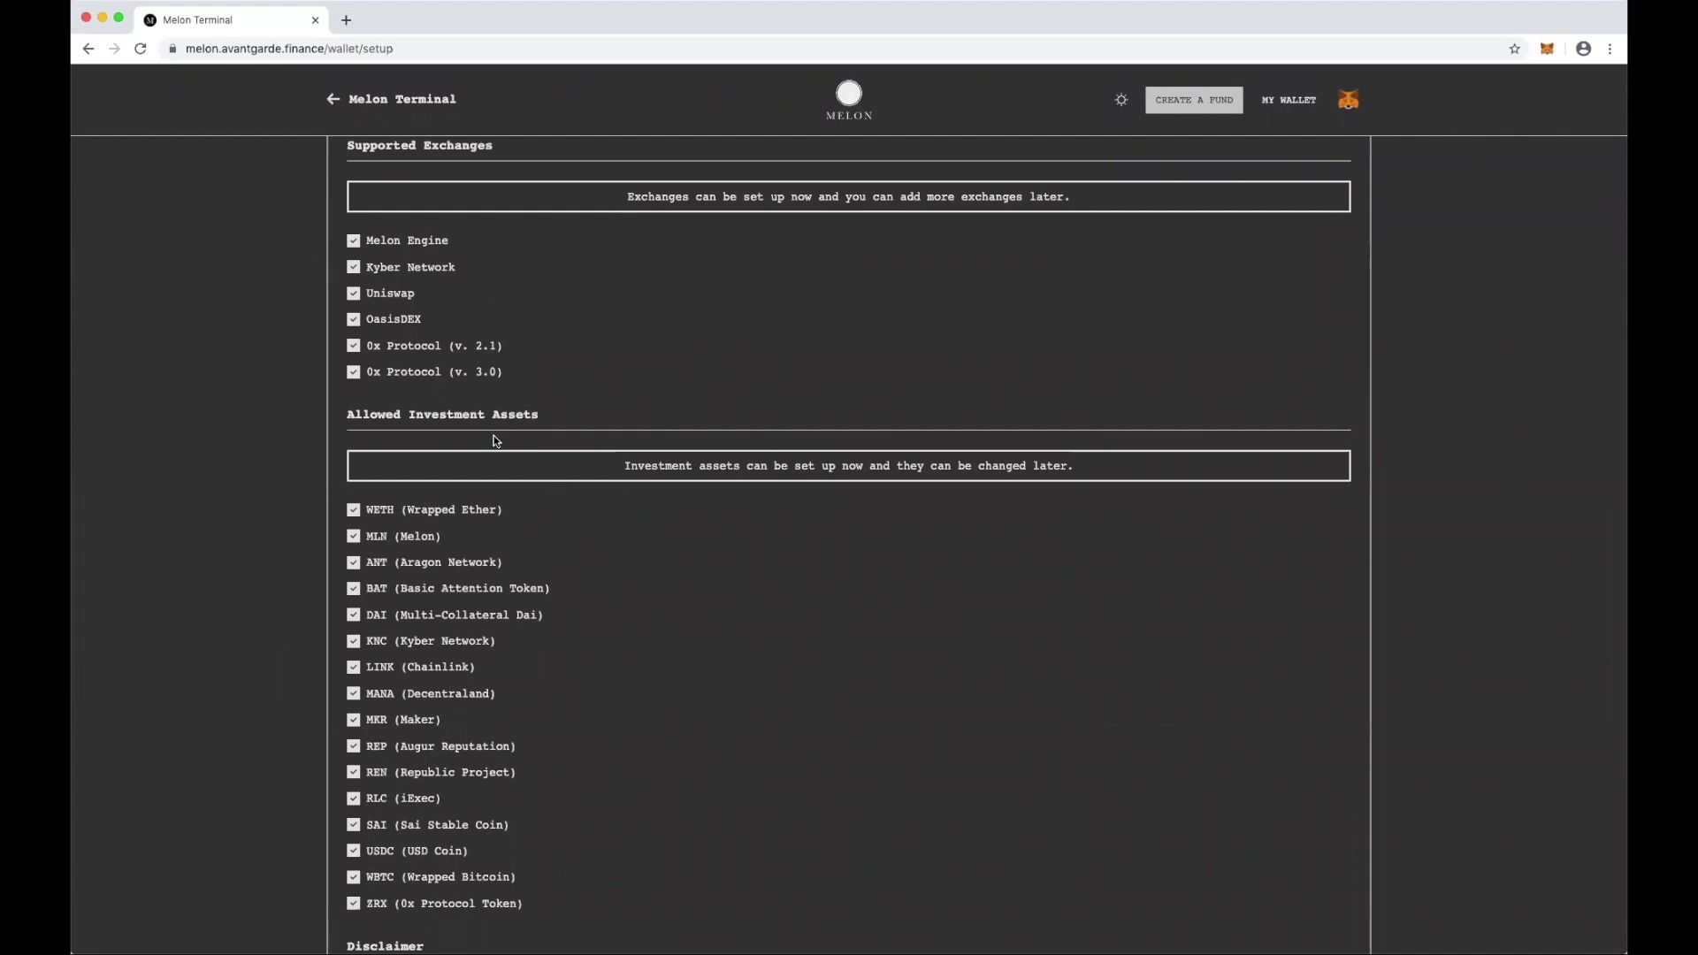
scroll(494, 435, "down", 2)
scroll(535, 407, "down", 1)
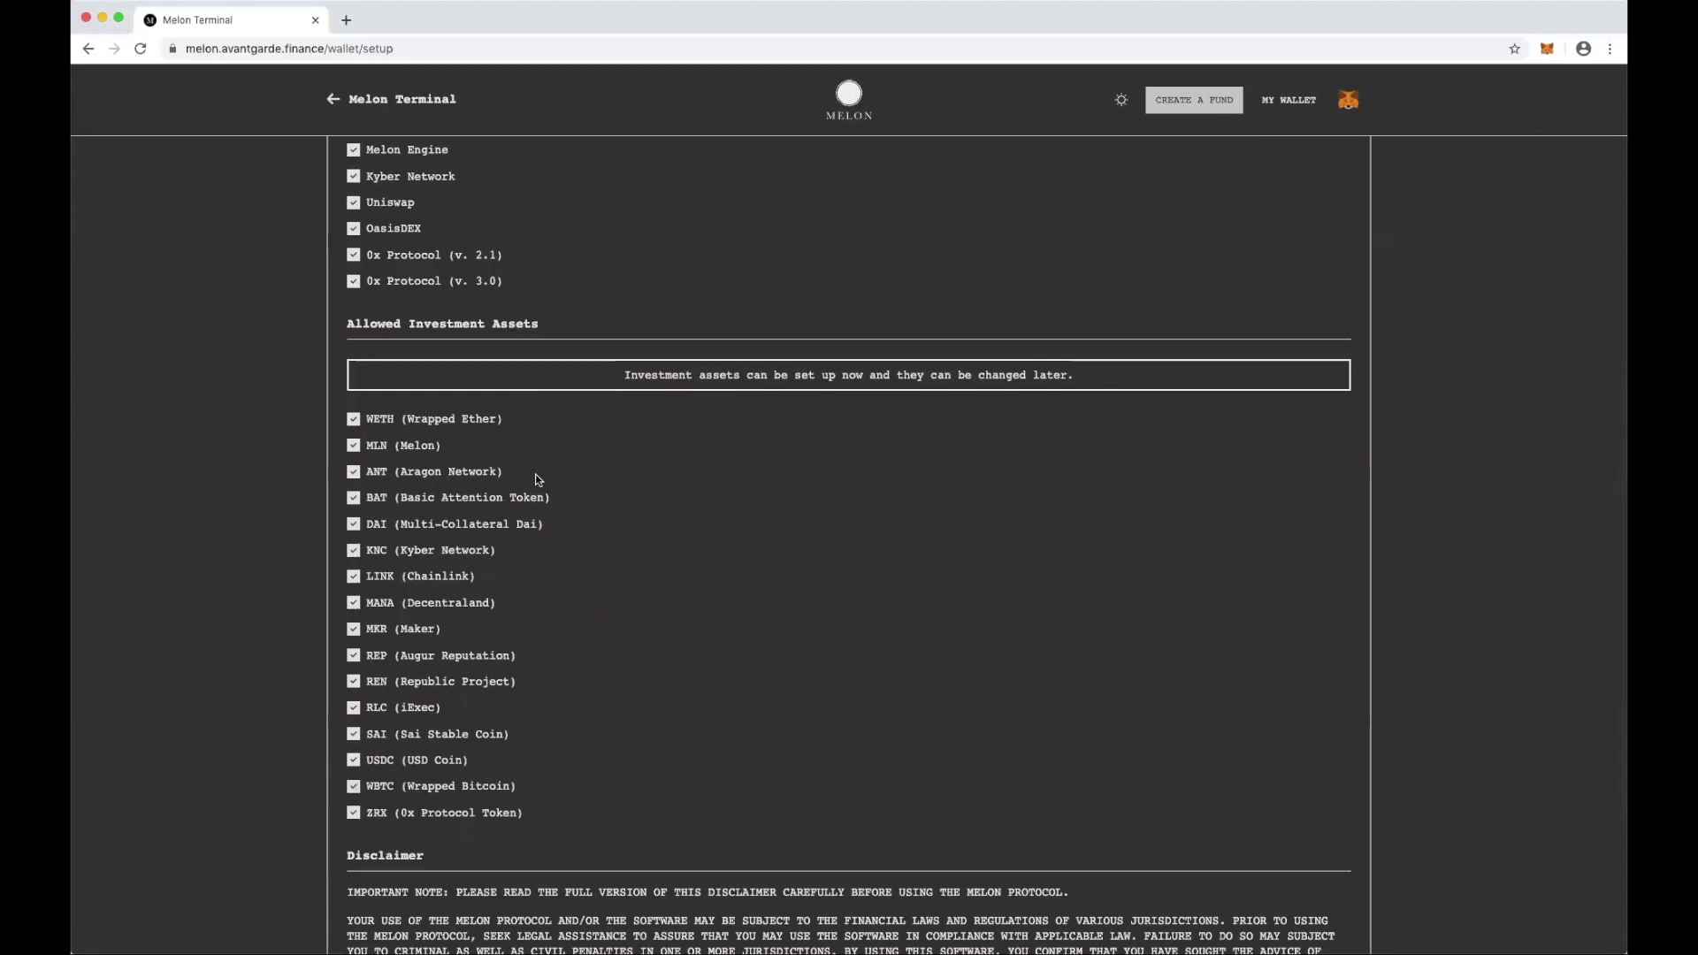
scroll(534, 474, "down", 9)
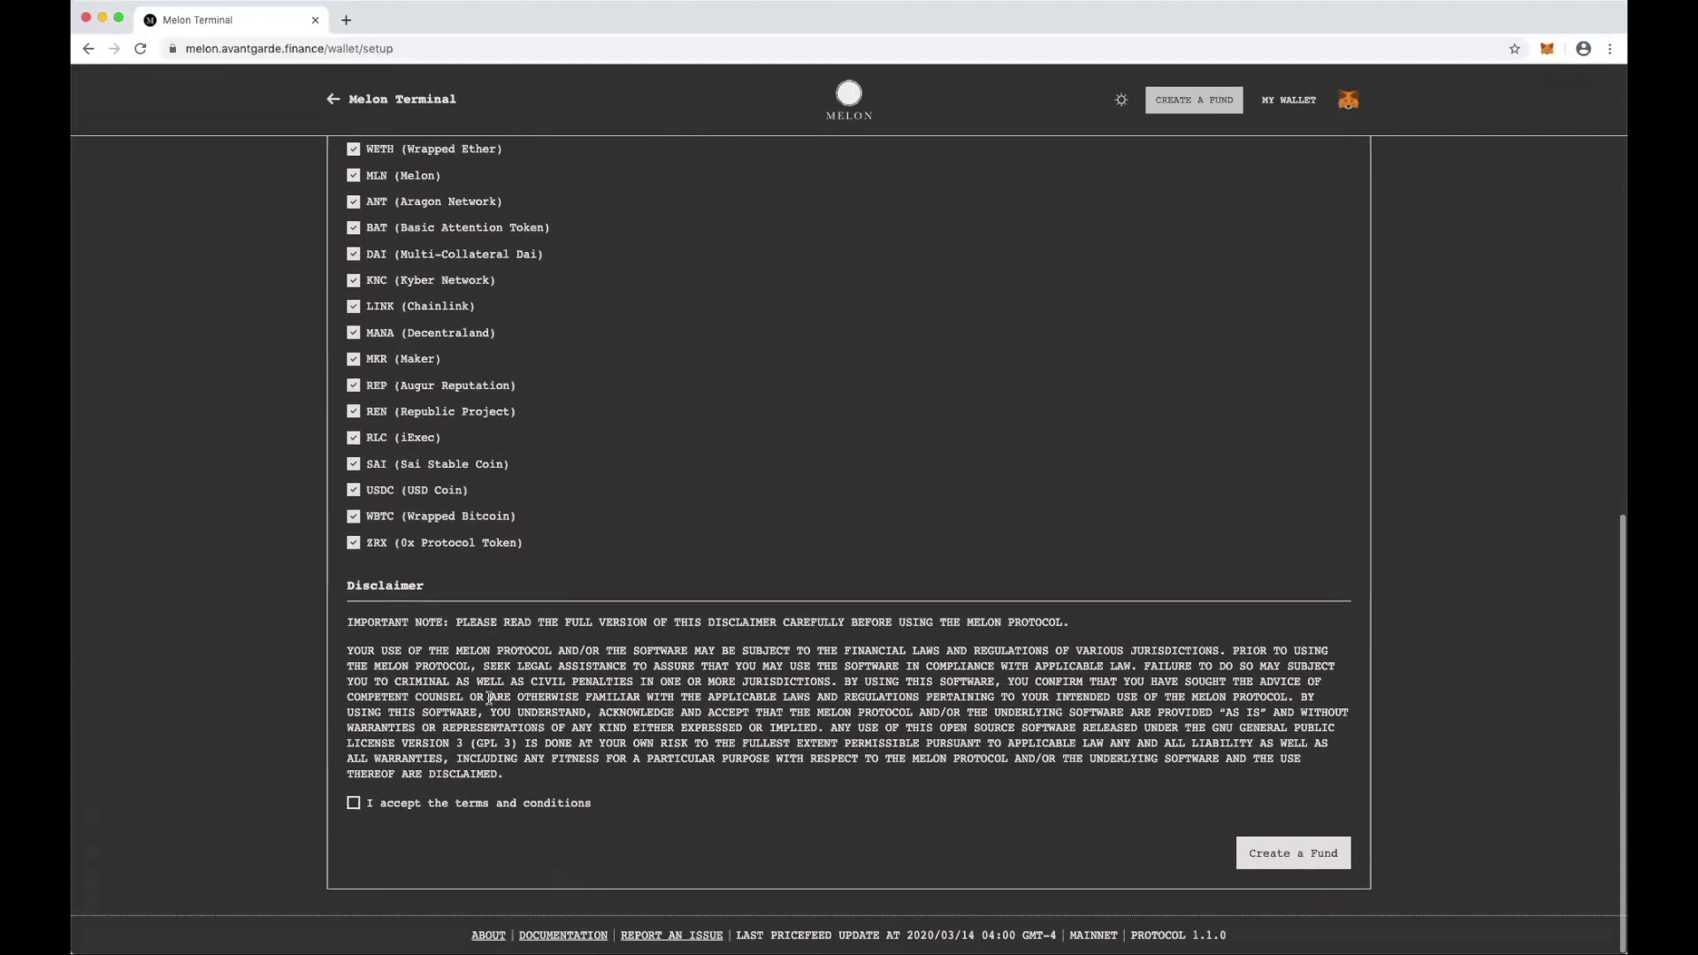
left_click(355, 804)
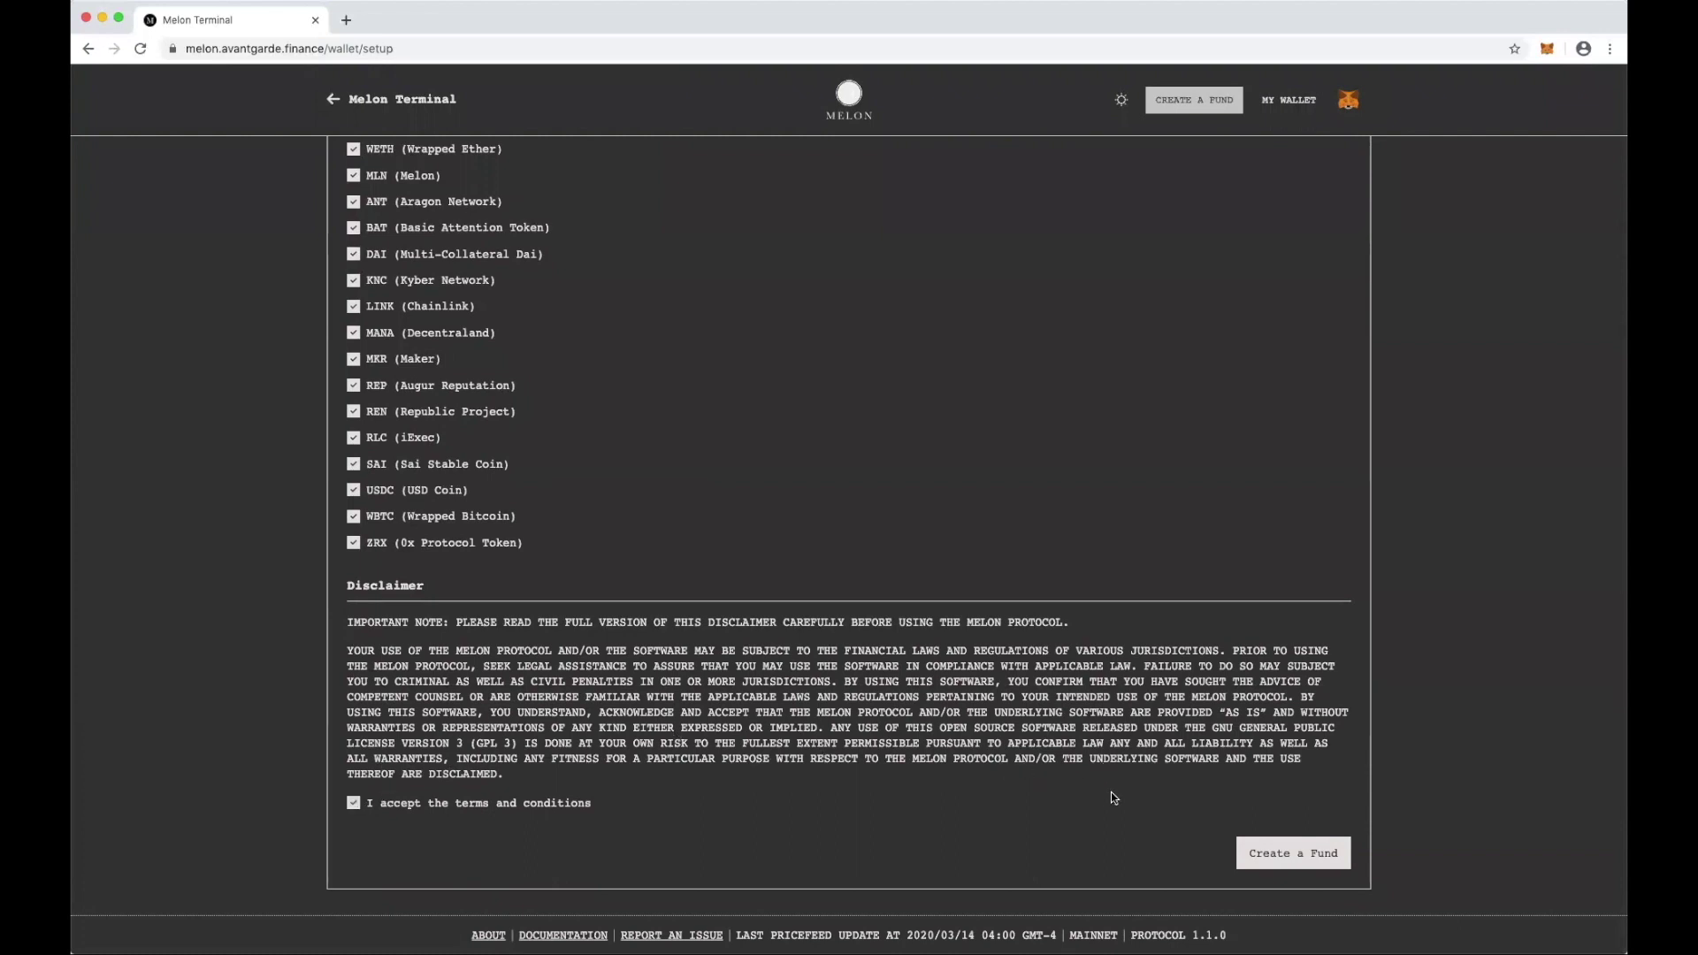
Submit the fund for setup and confirm the first transaction at the fast 8 gwei gas price.
left_click(1302, 854)
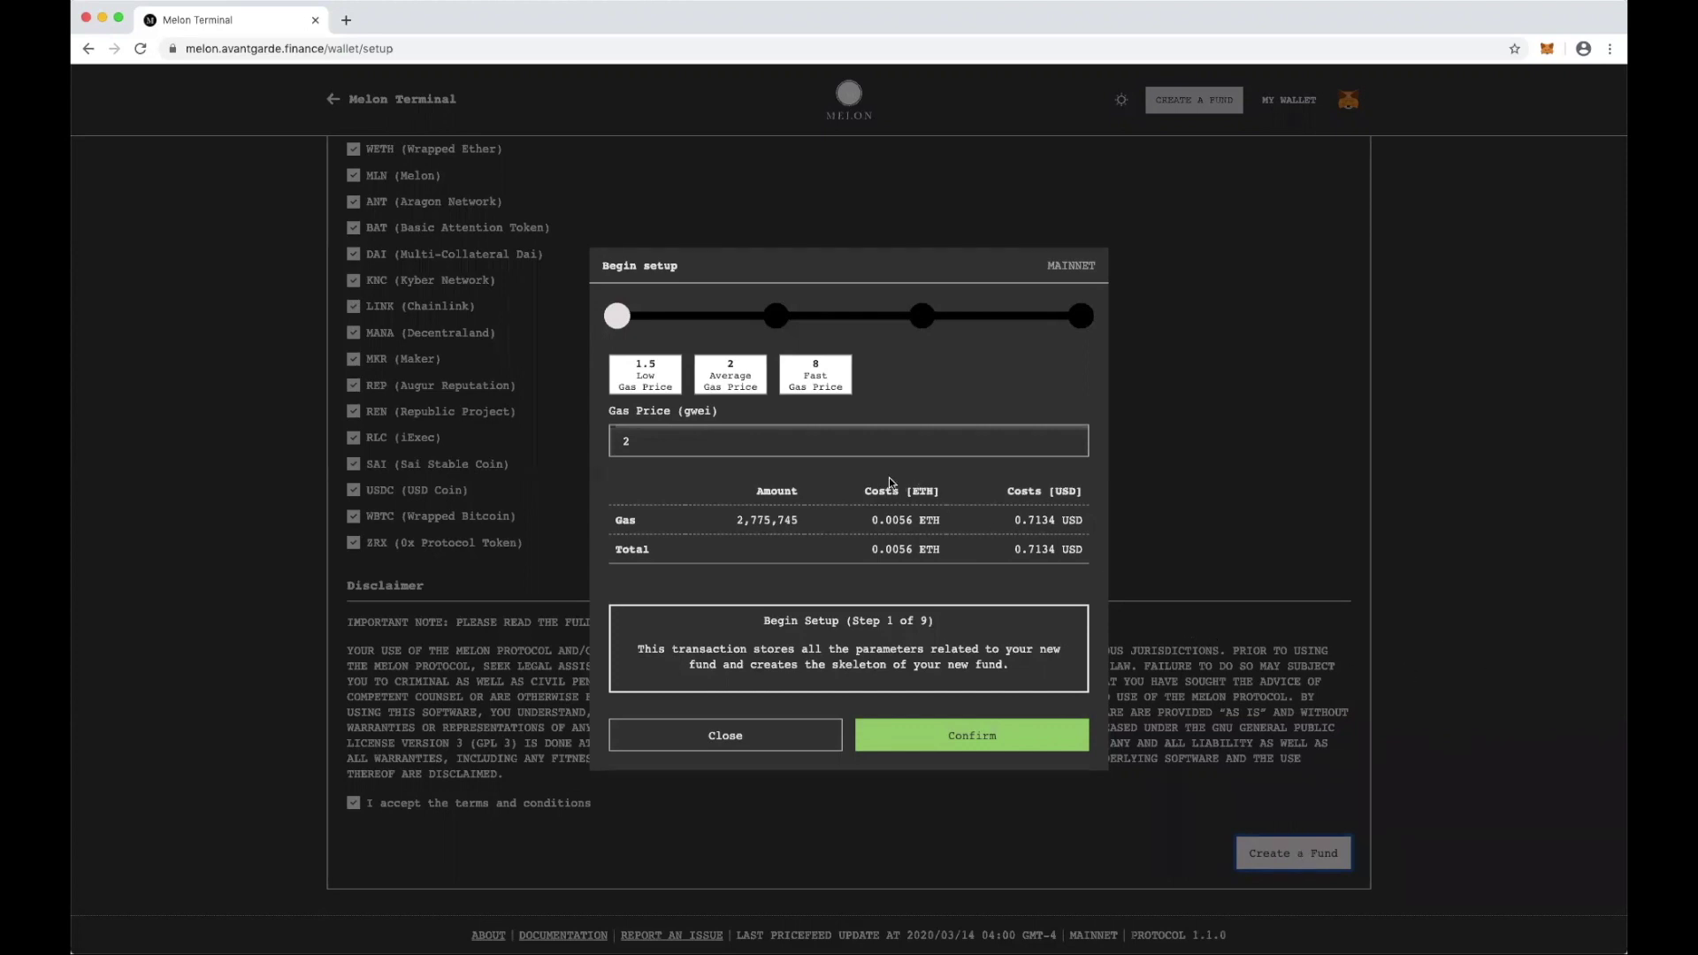
left_click(819, 385)
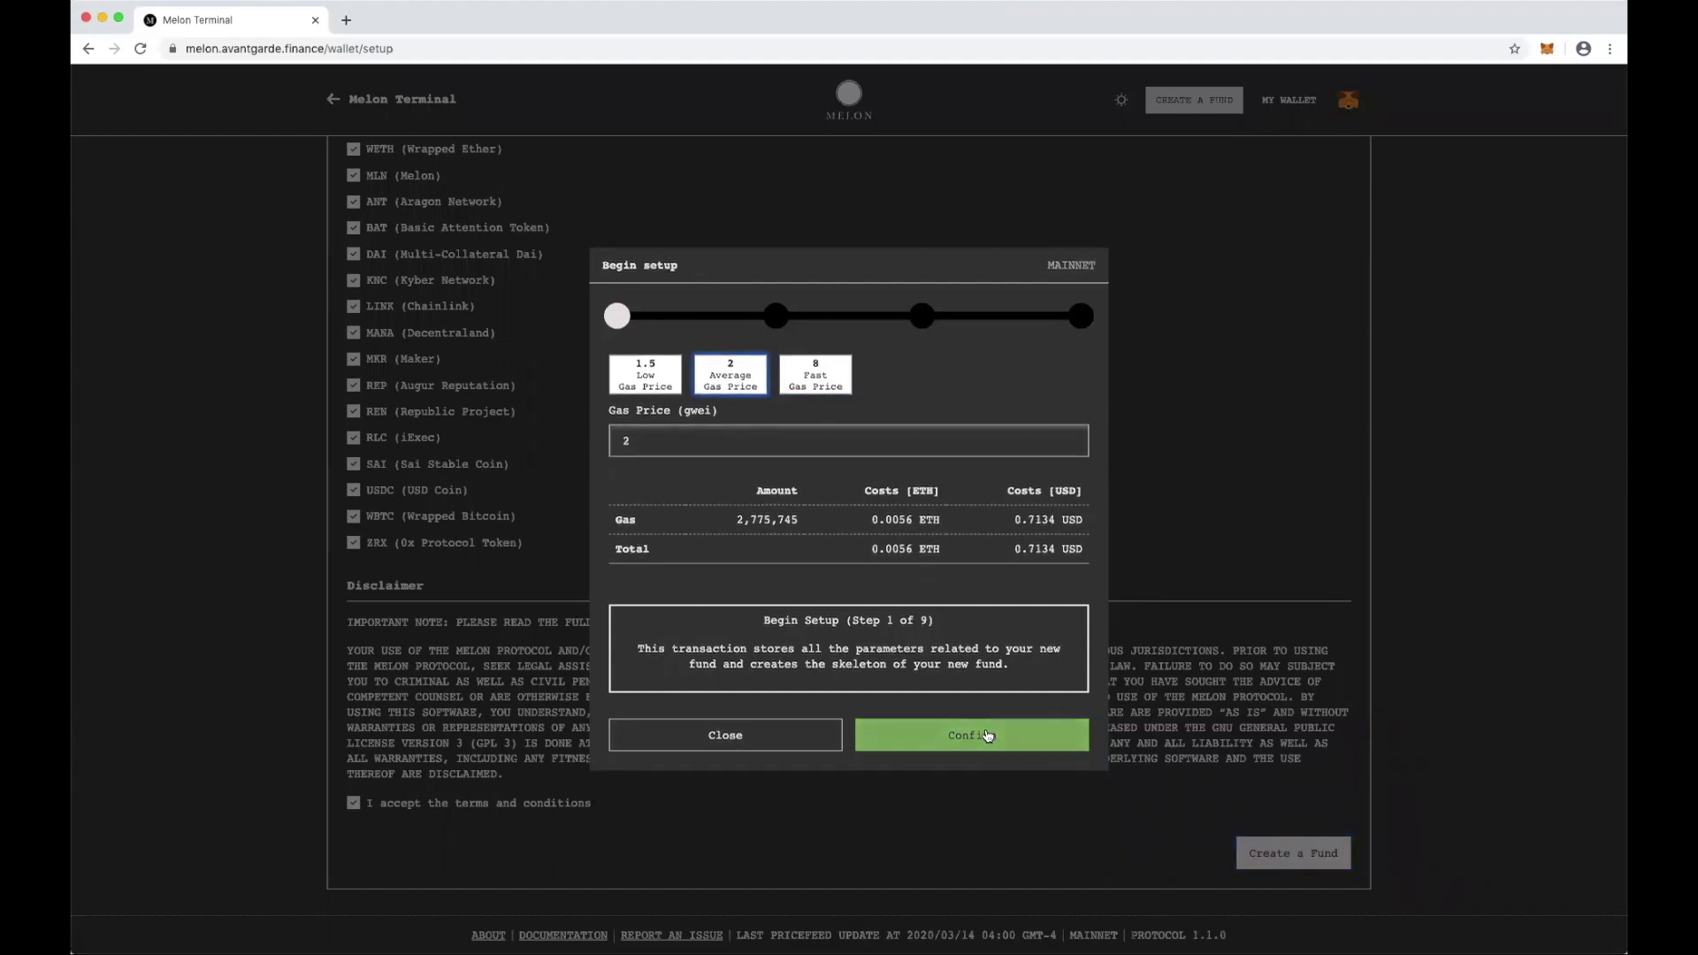
left_click(960, 741)
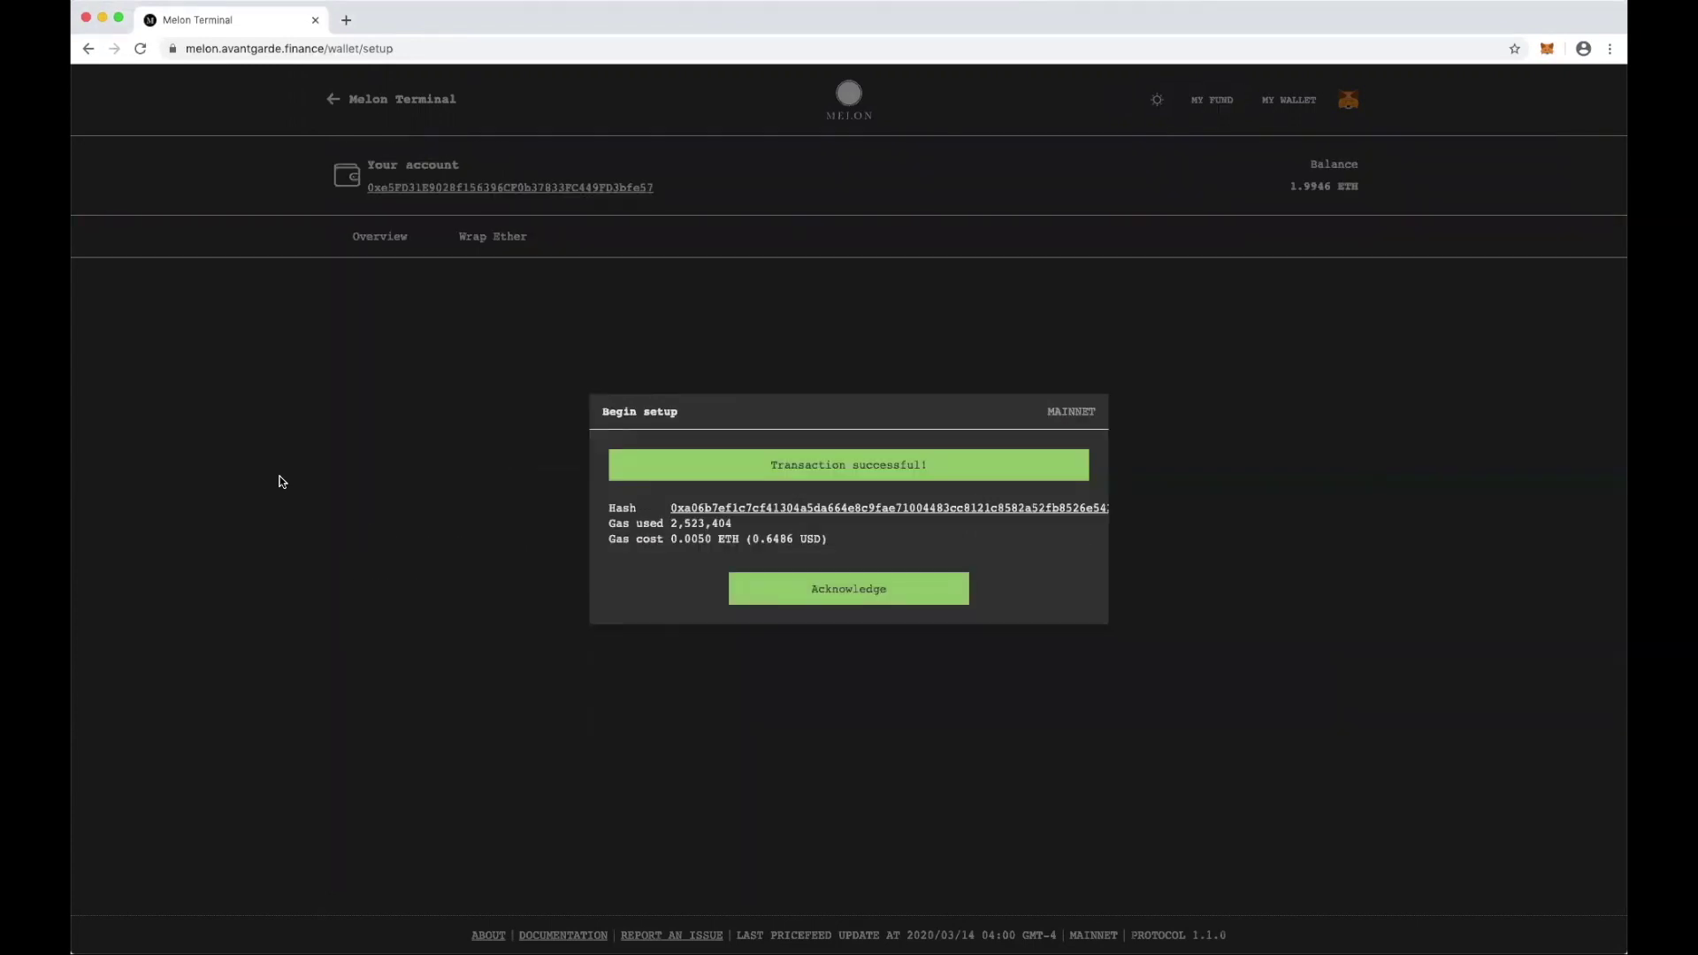
Create the Accounting Contract at the 2.2 average gas price, then confirm the Fee Manager Contract.
left_click(782, 600)
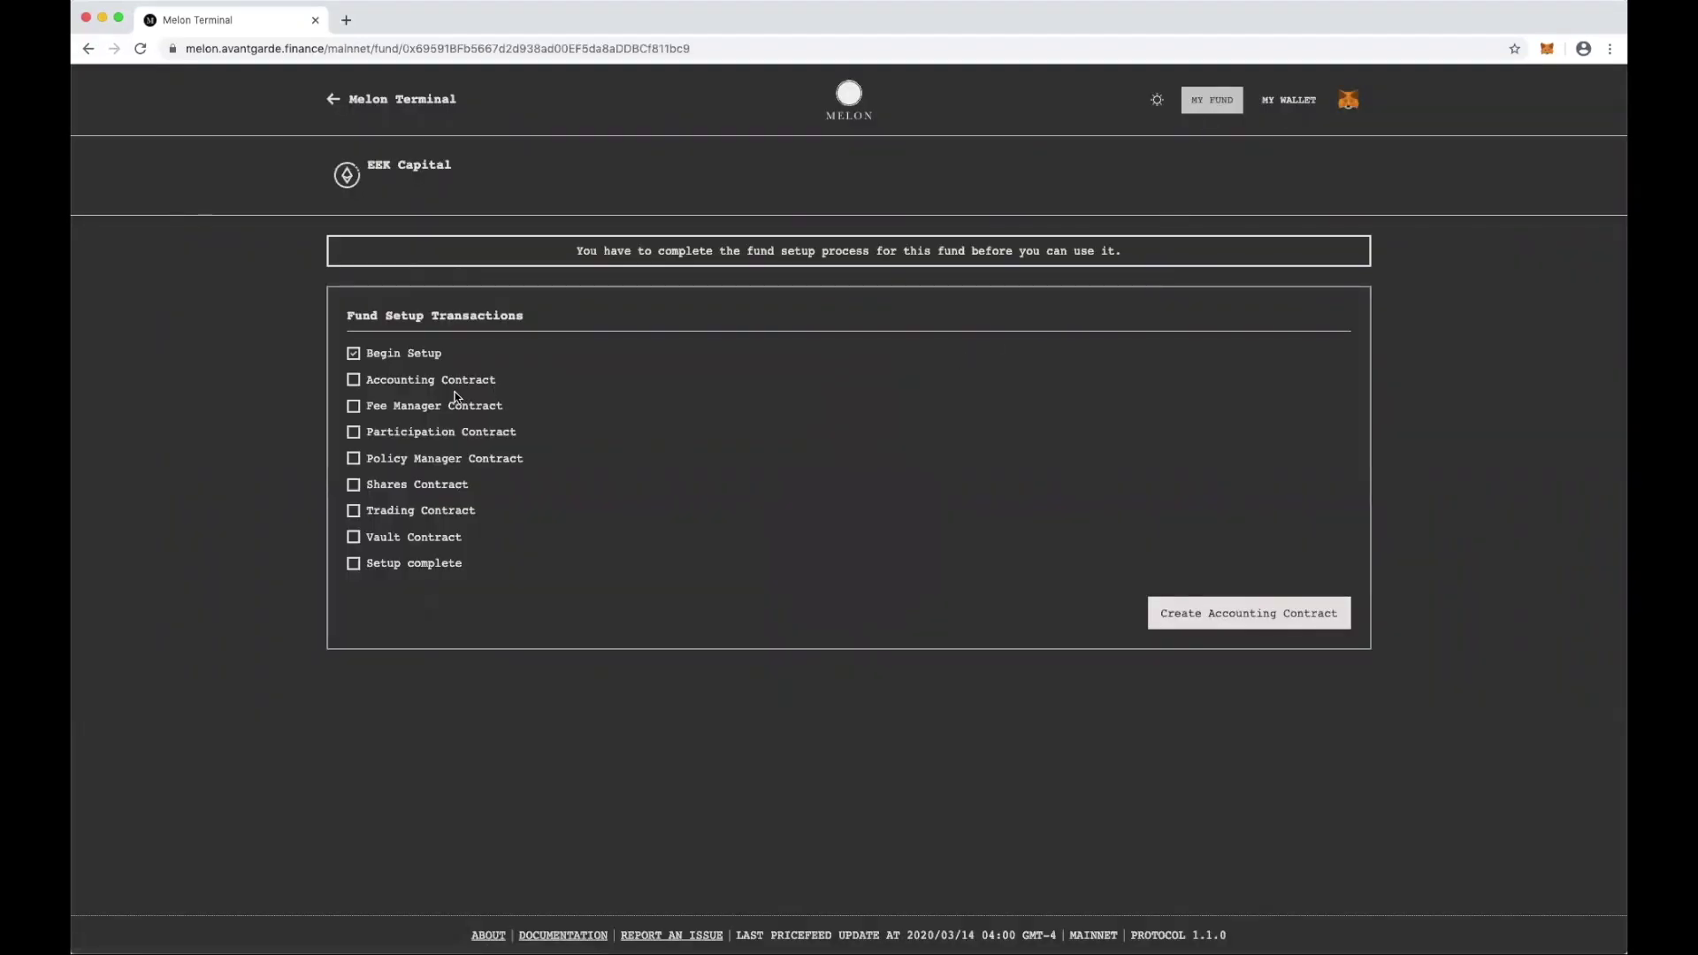
left_click(1231, 617)
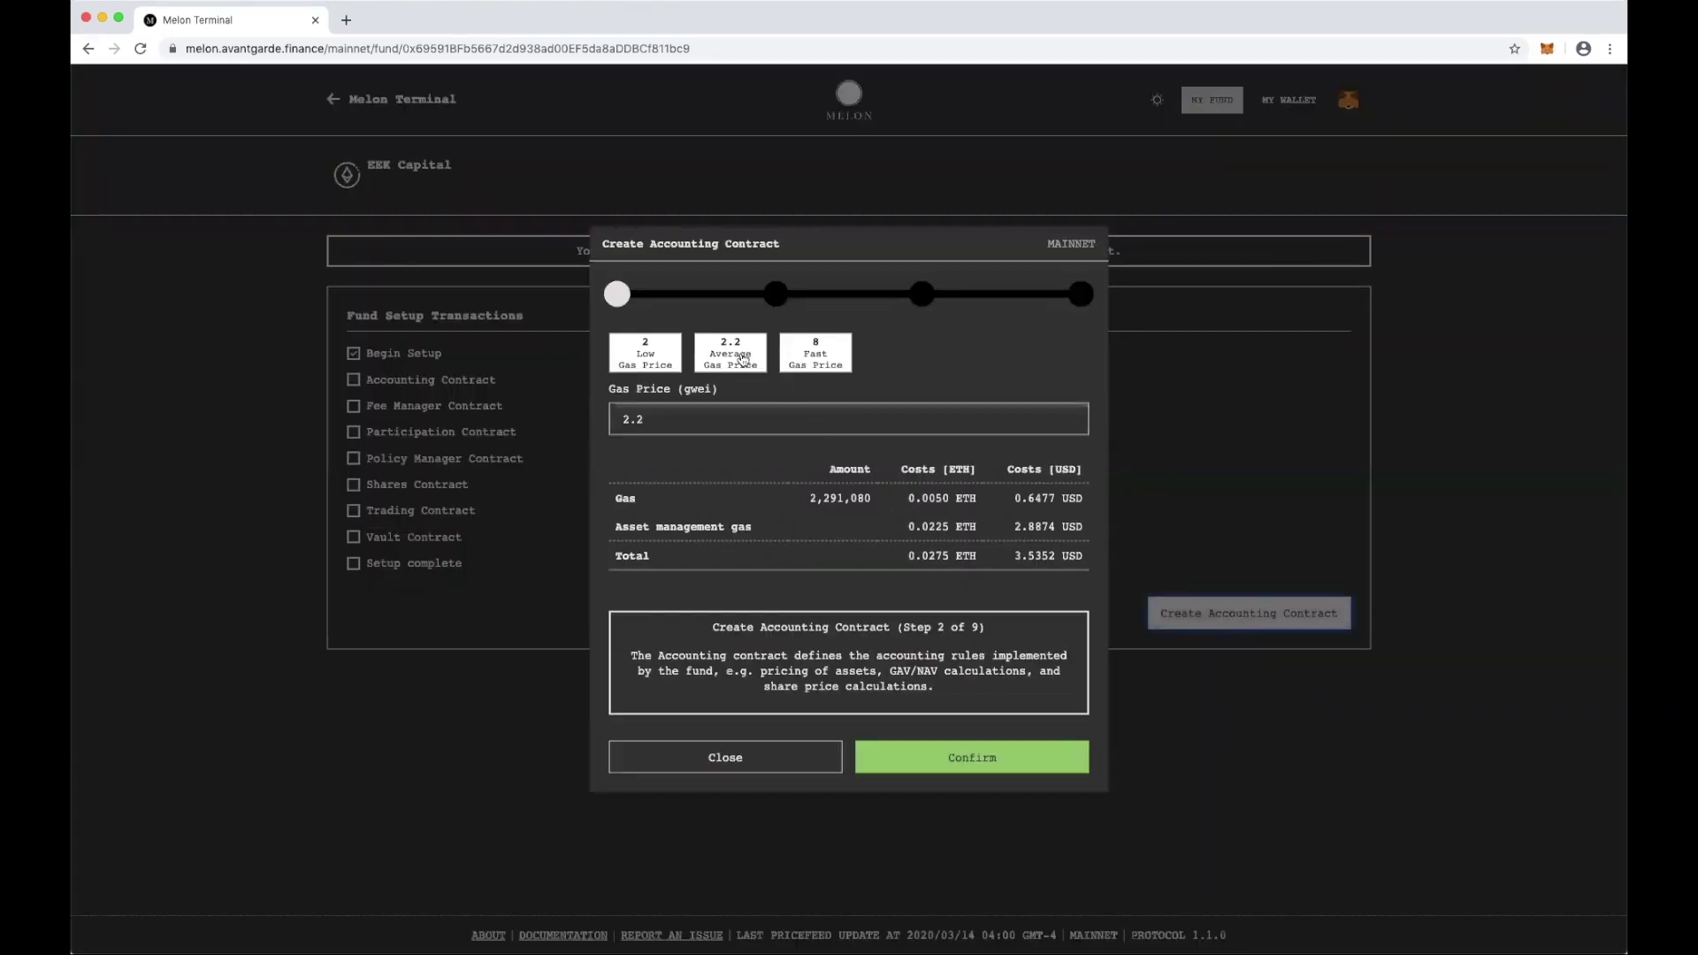
left_click(741, 358)
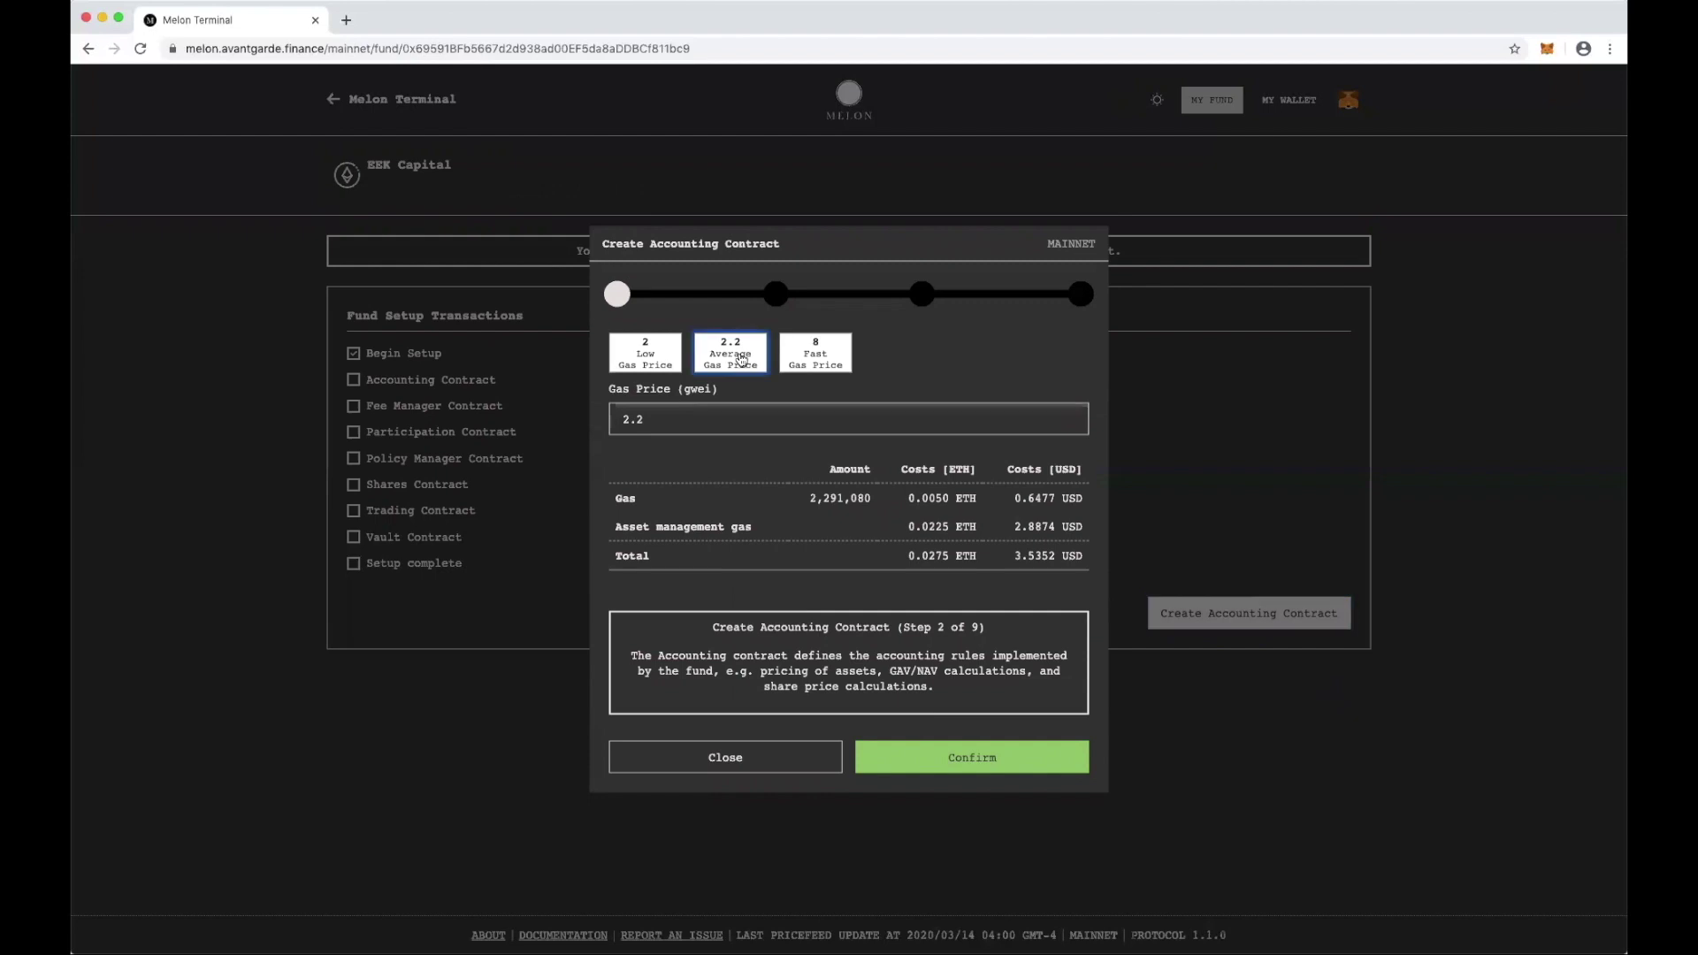
left_click(990, 762)
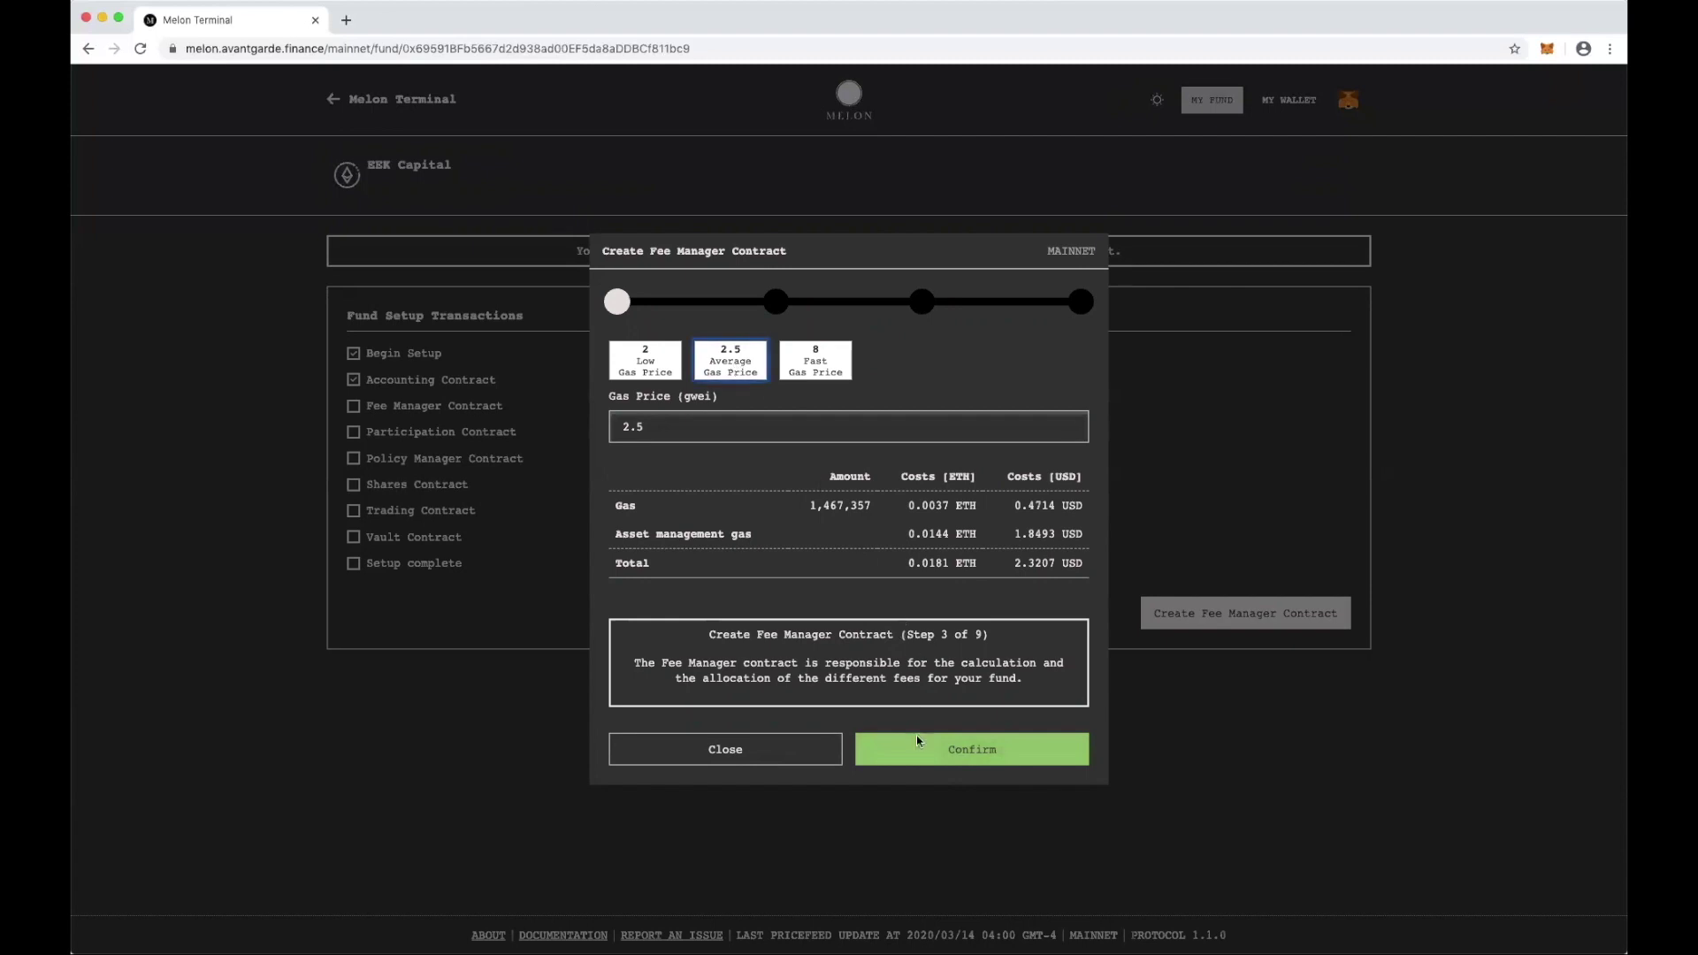
left_click(920, 759)
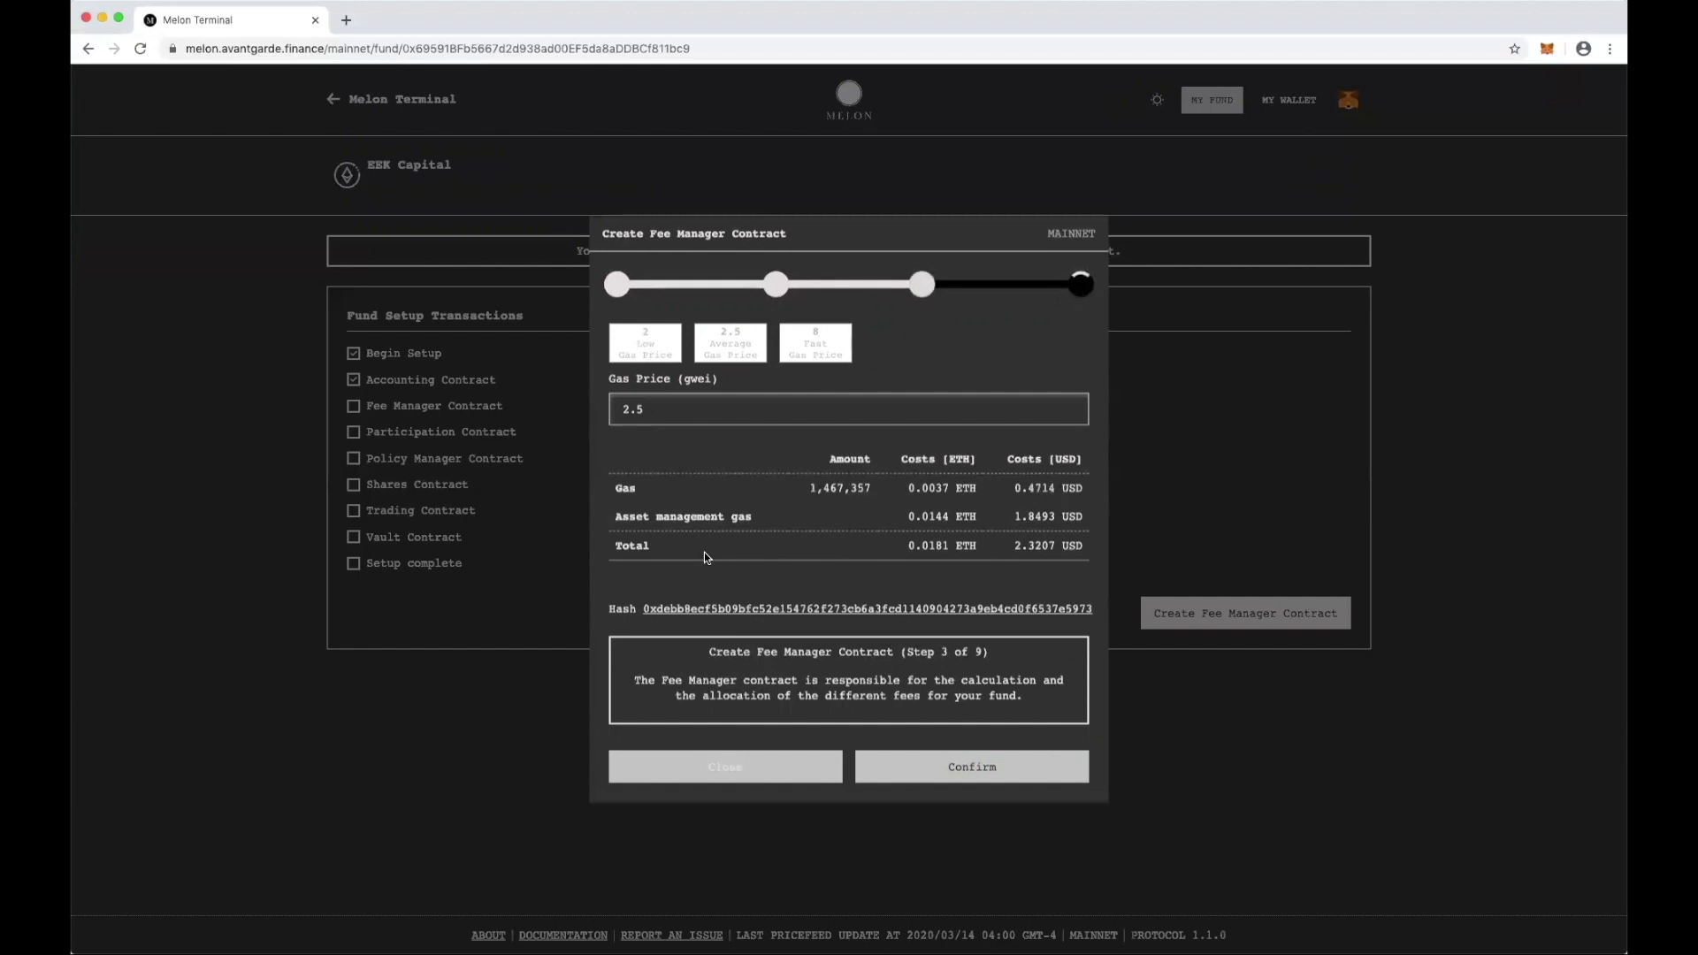
Create the Participation Contract at the average gas price.
left_click(853, 589)
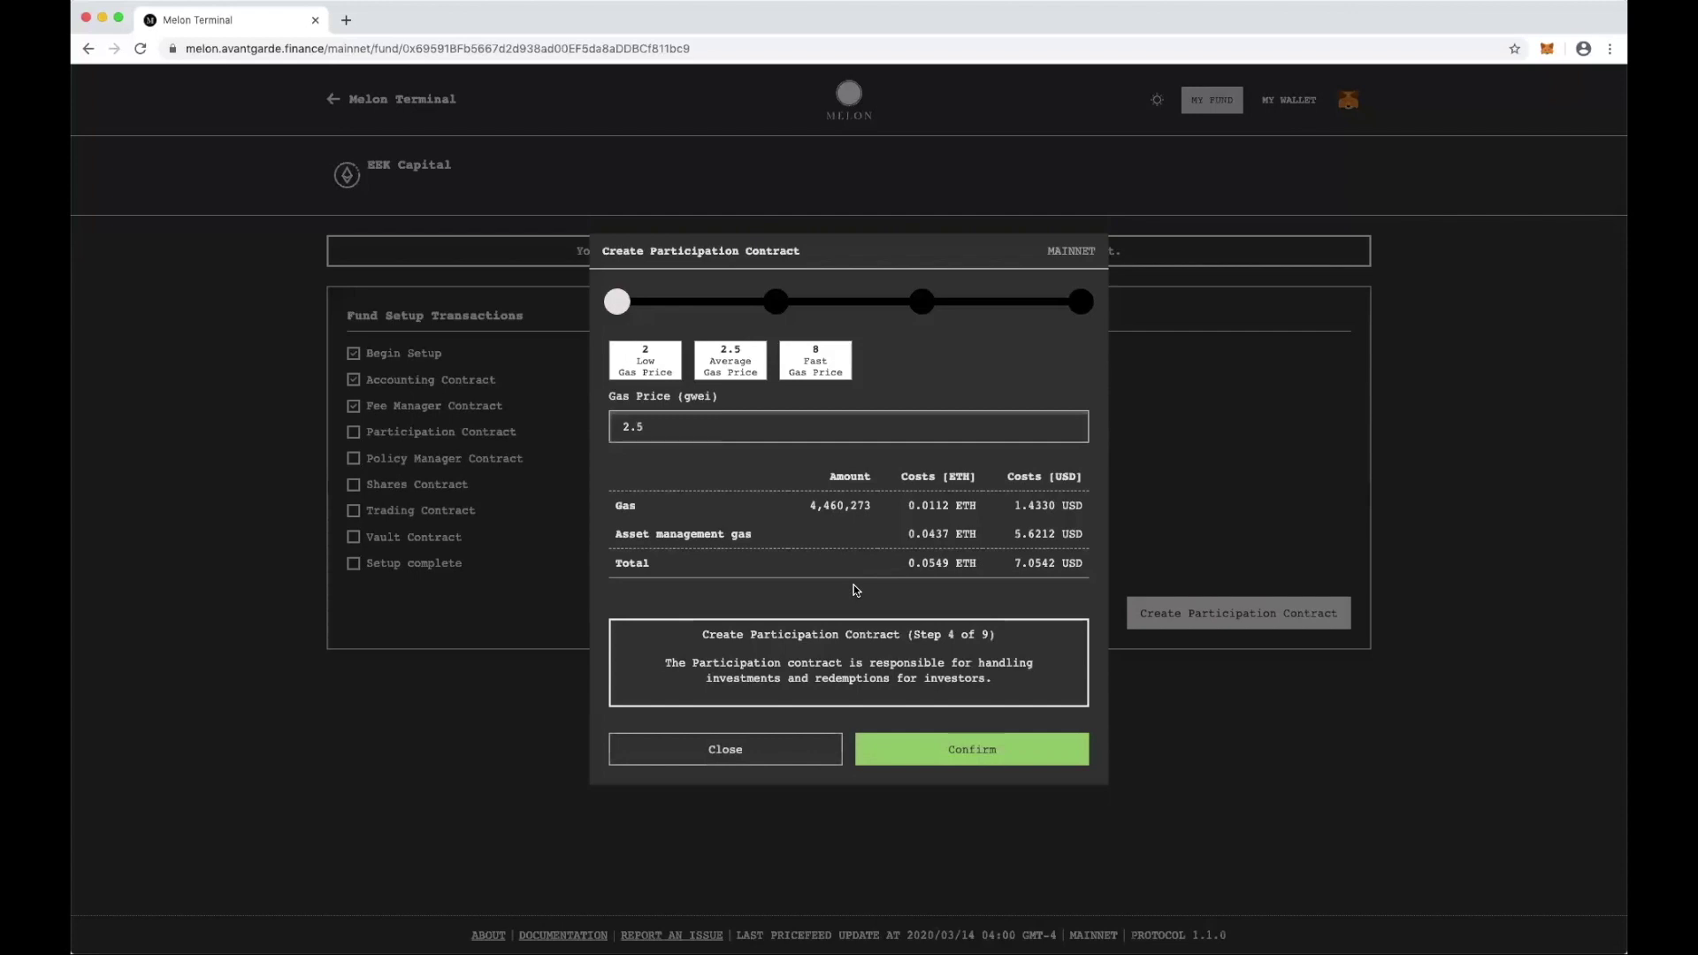
left_click(740, 361)
left_click(978, 748)
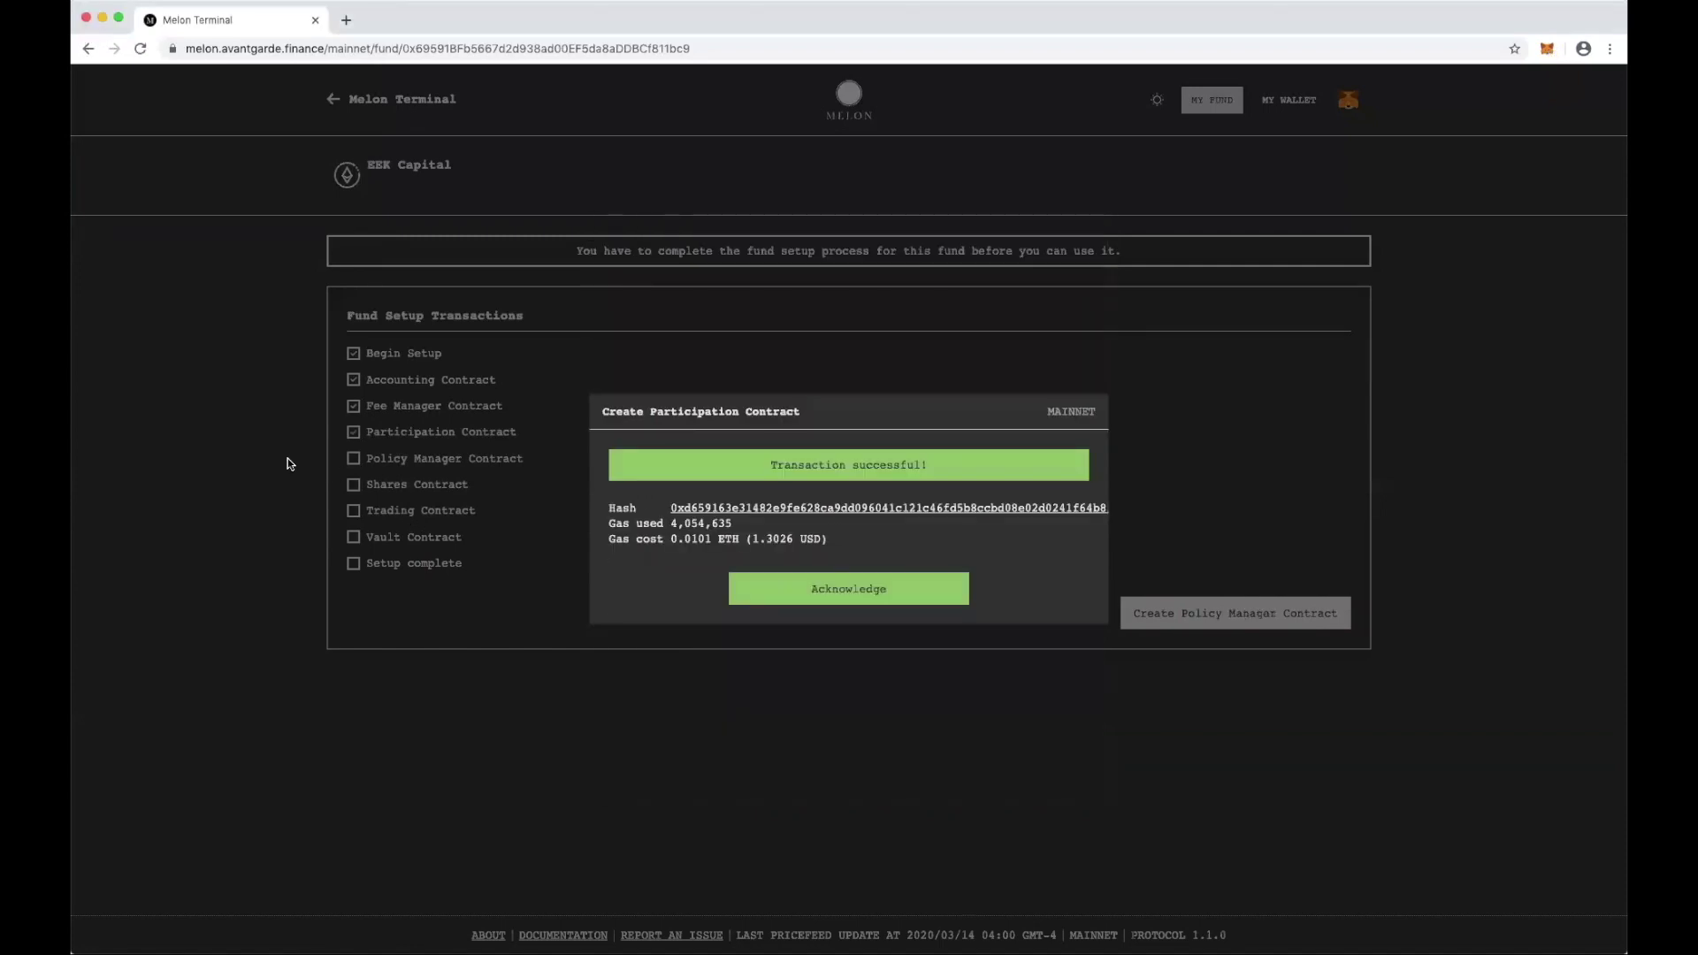
Create the Policy Manager Contract at the average gas price of 2.
left_click(869, 593)
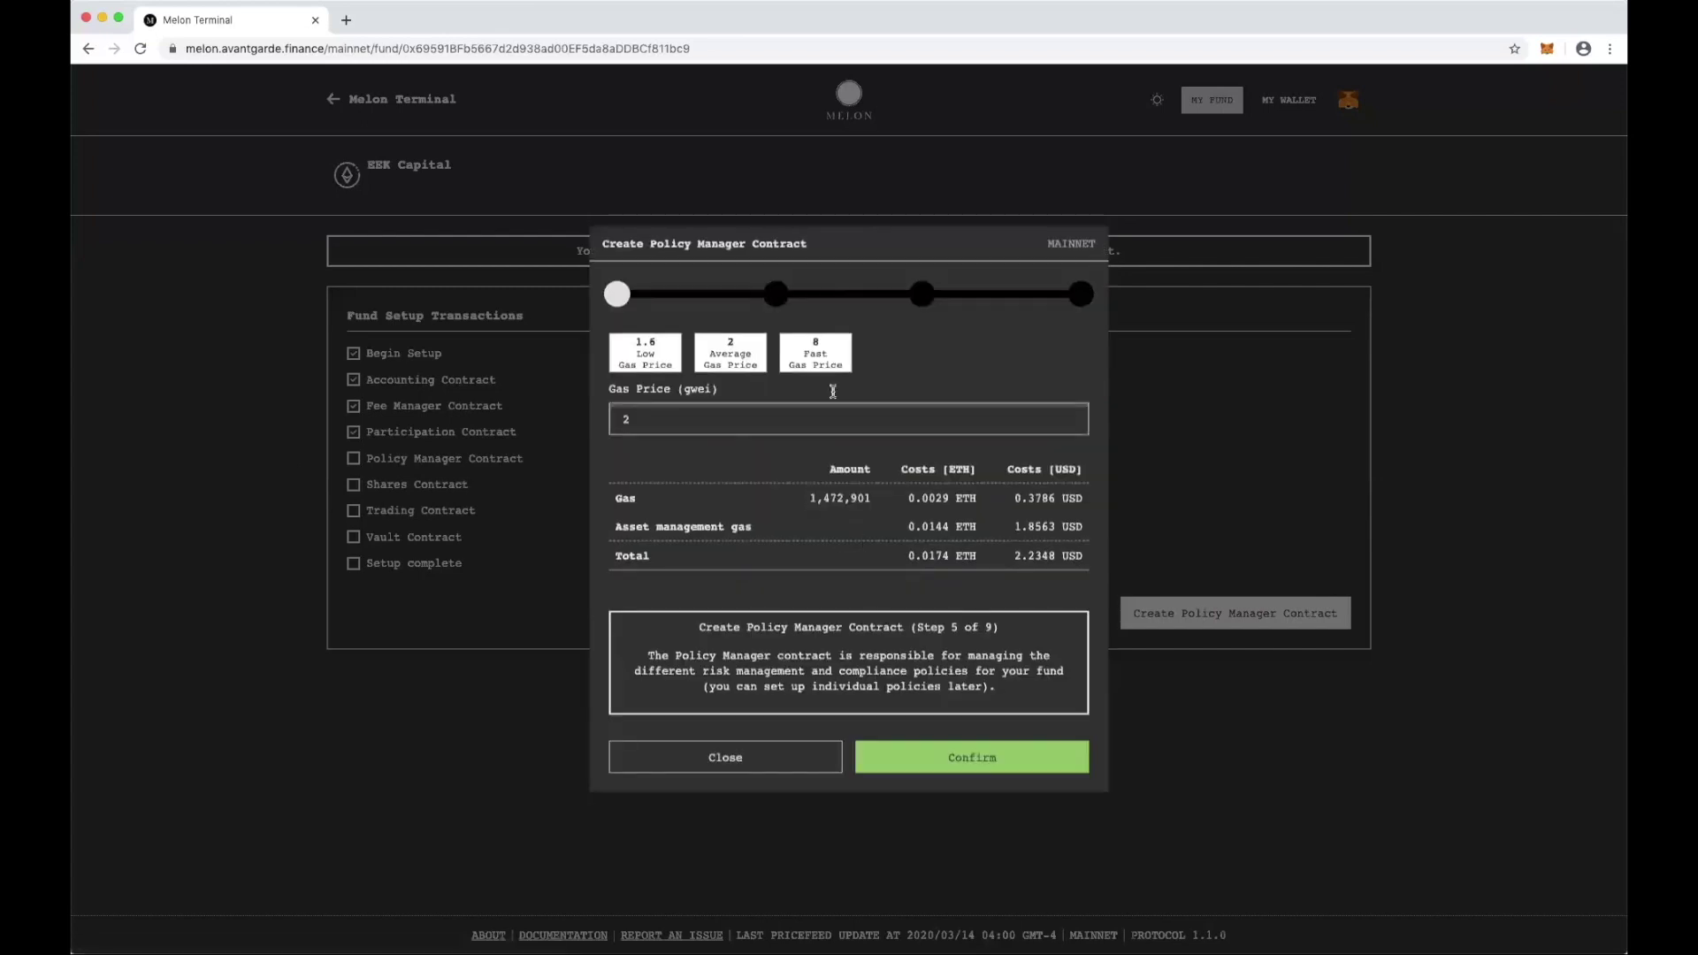
left_click(737, 353)
left_click(956, 755)
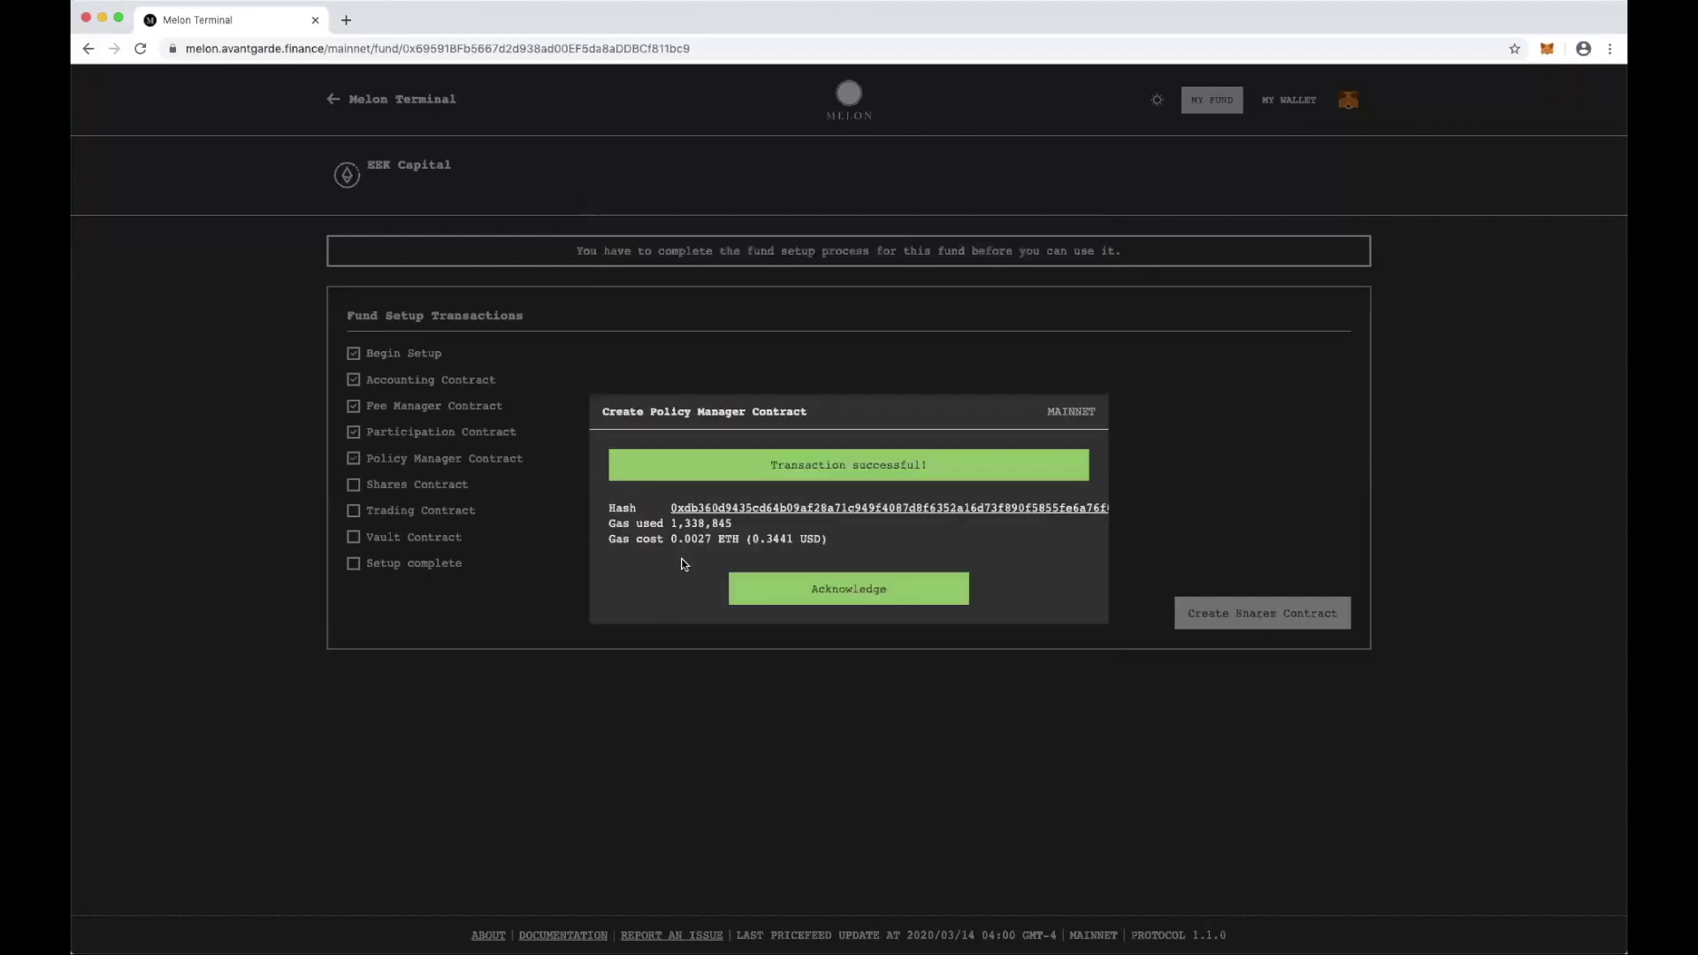
Create the Shares Contract at the average gas price of 2.
left_click(894, 598)
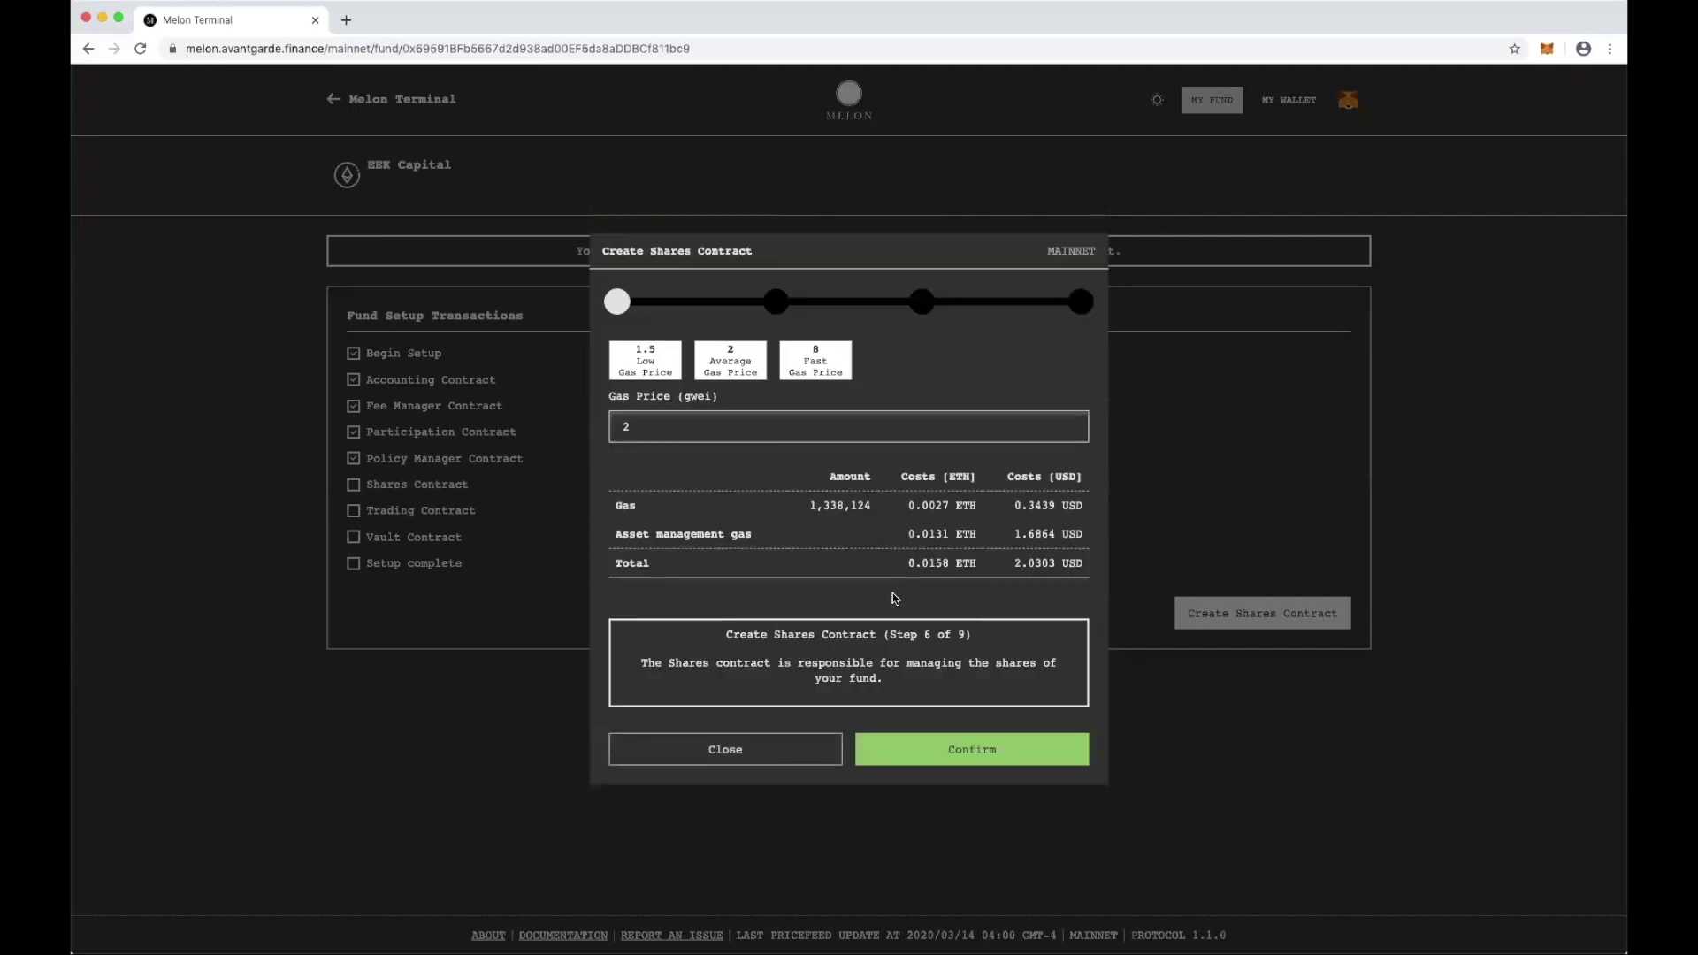
left_click(741, 372)
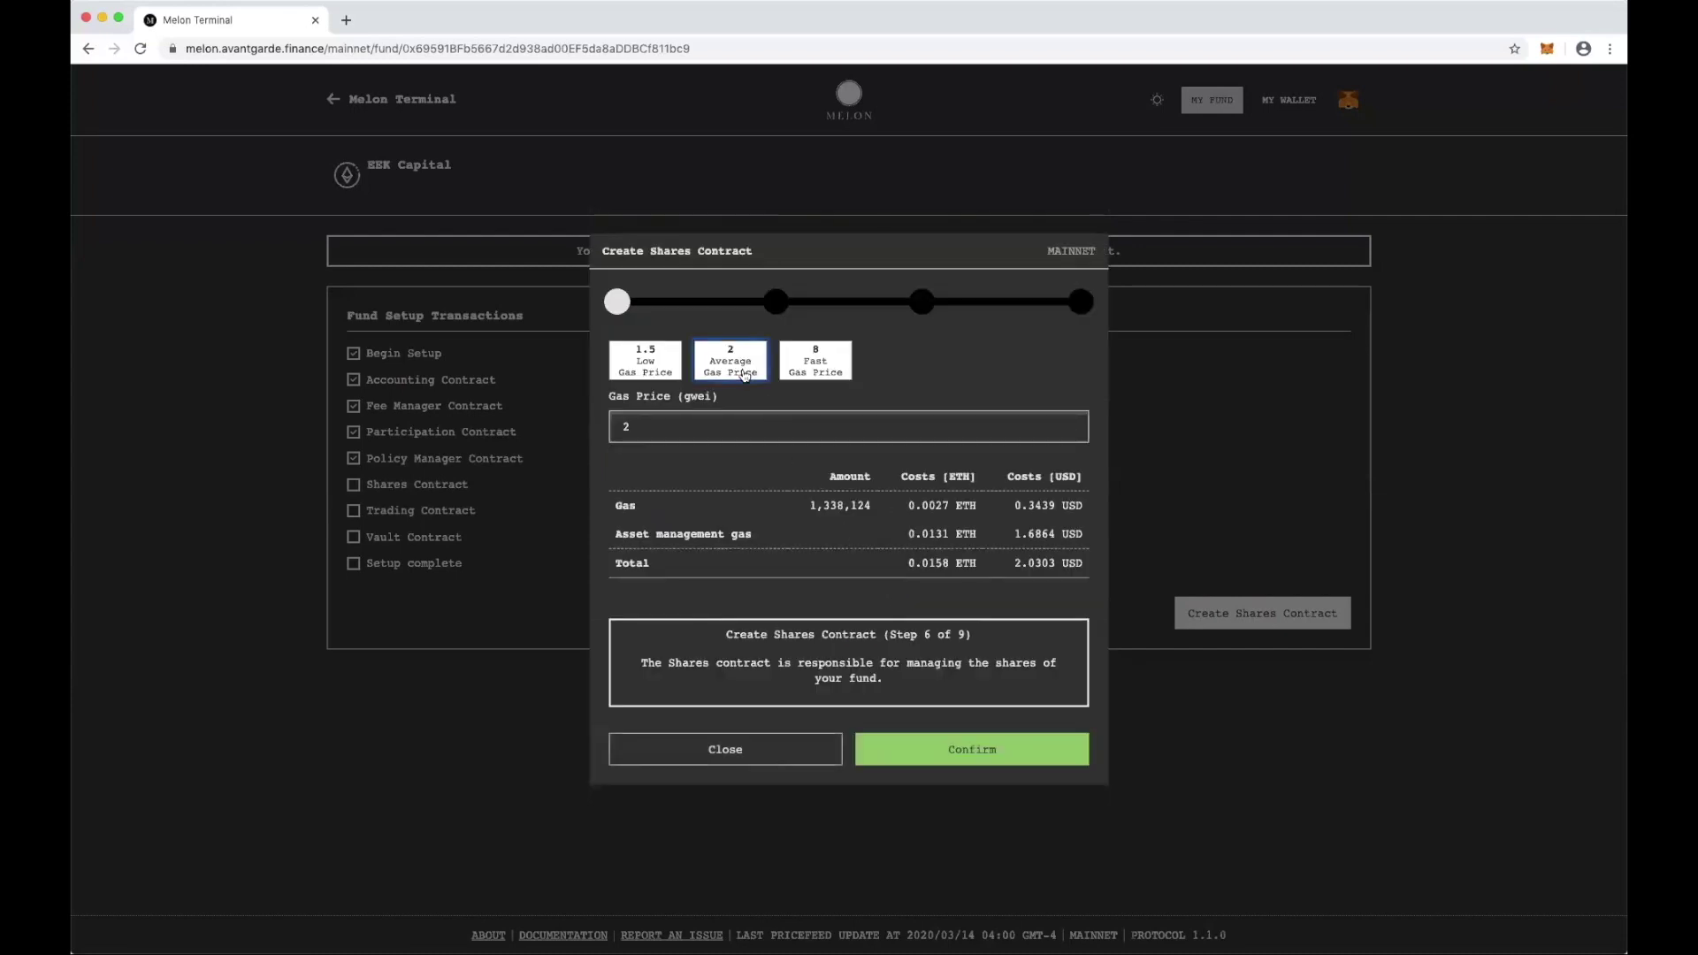
left_click(941, 759)
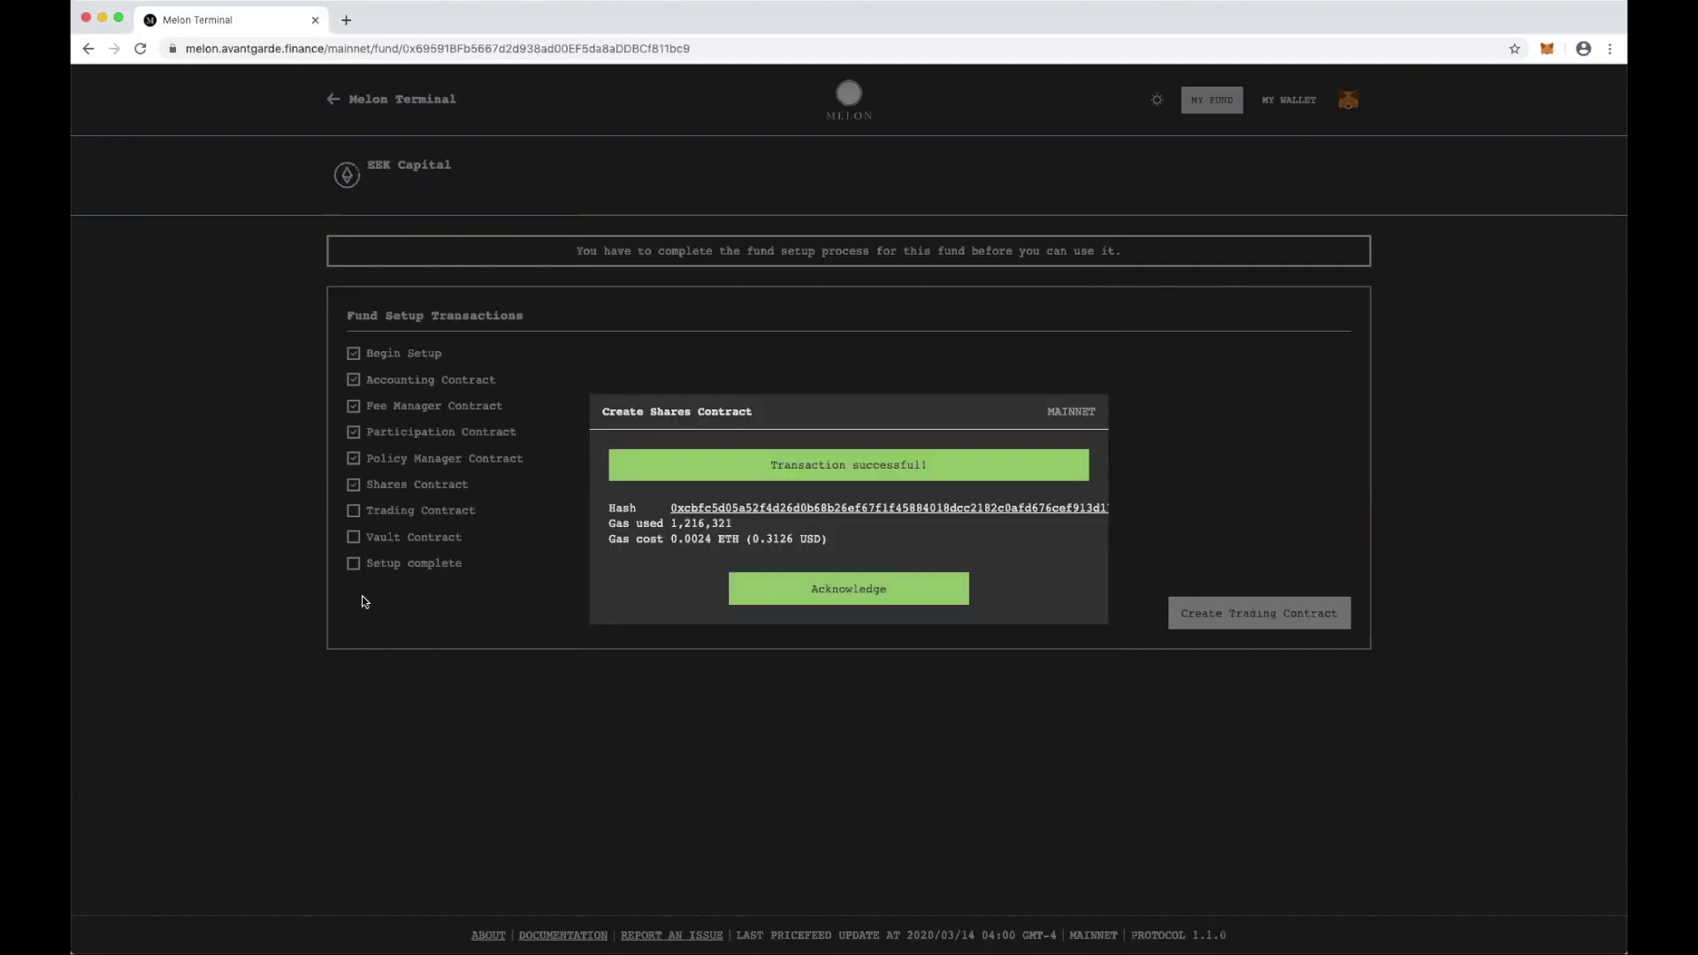
Create the Trading Contract at the average gas price of 2.6.
left_click(867, 596)
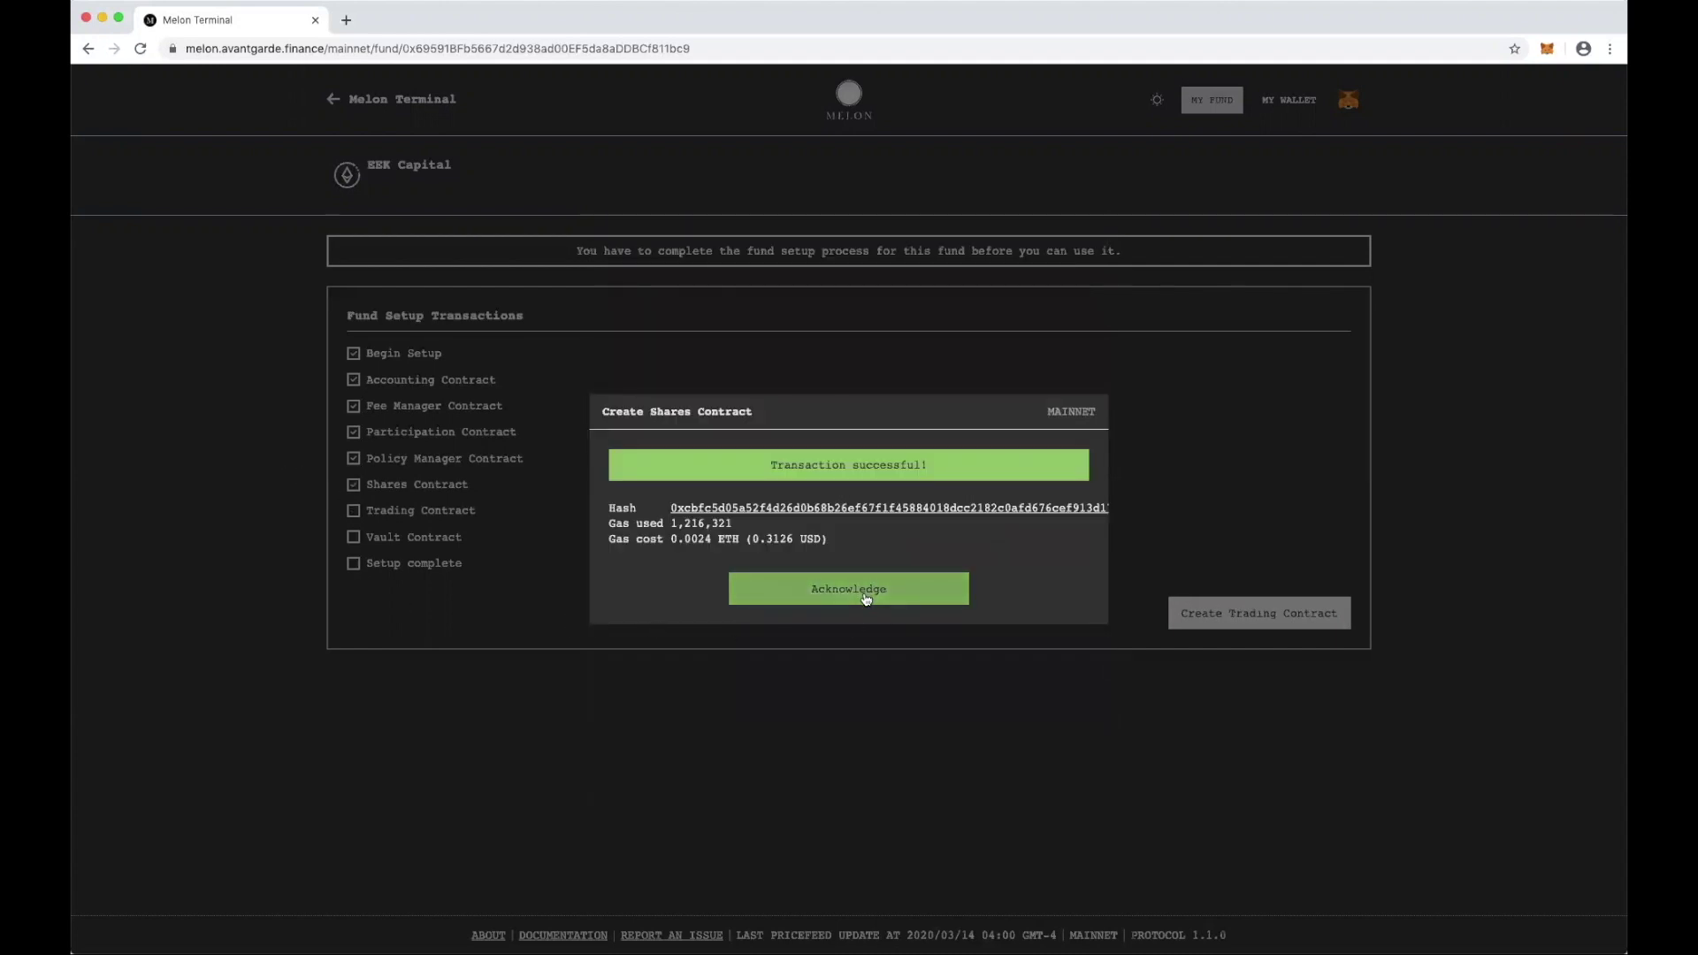
left_click(867, 596)
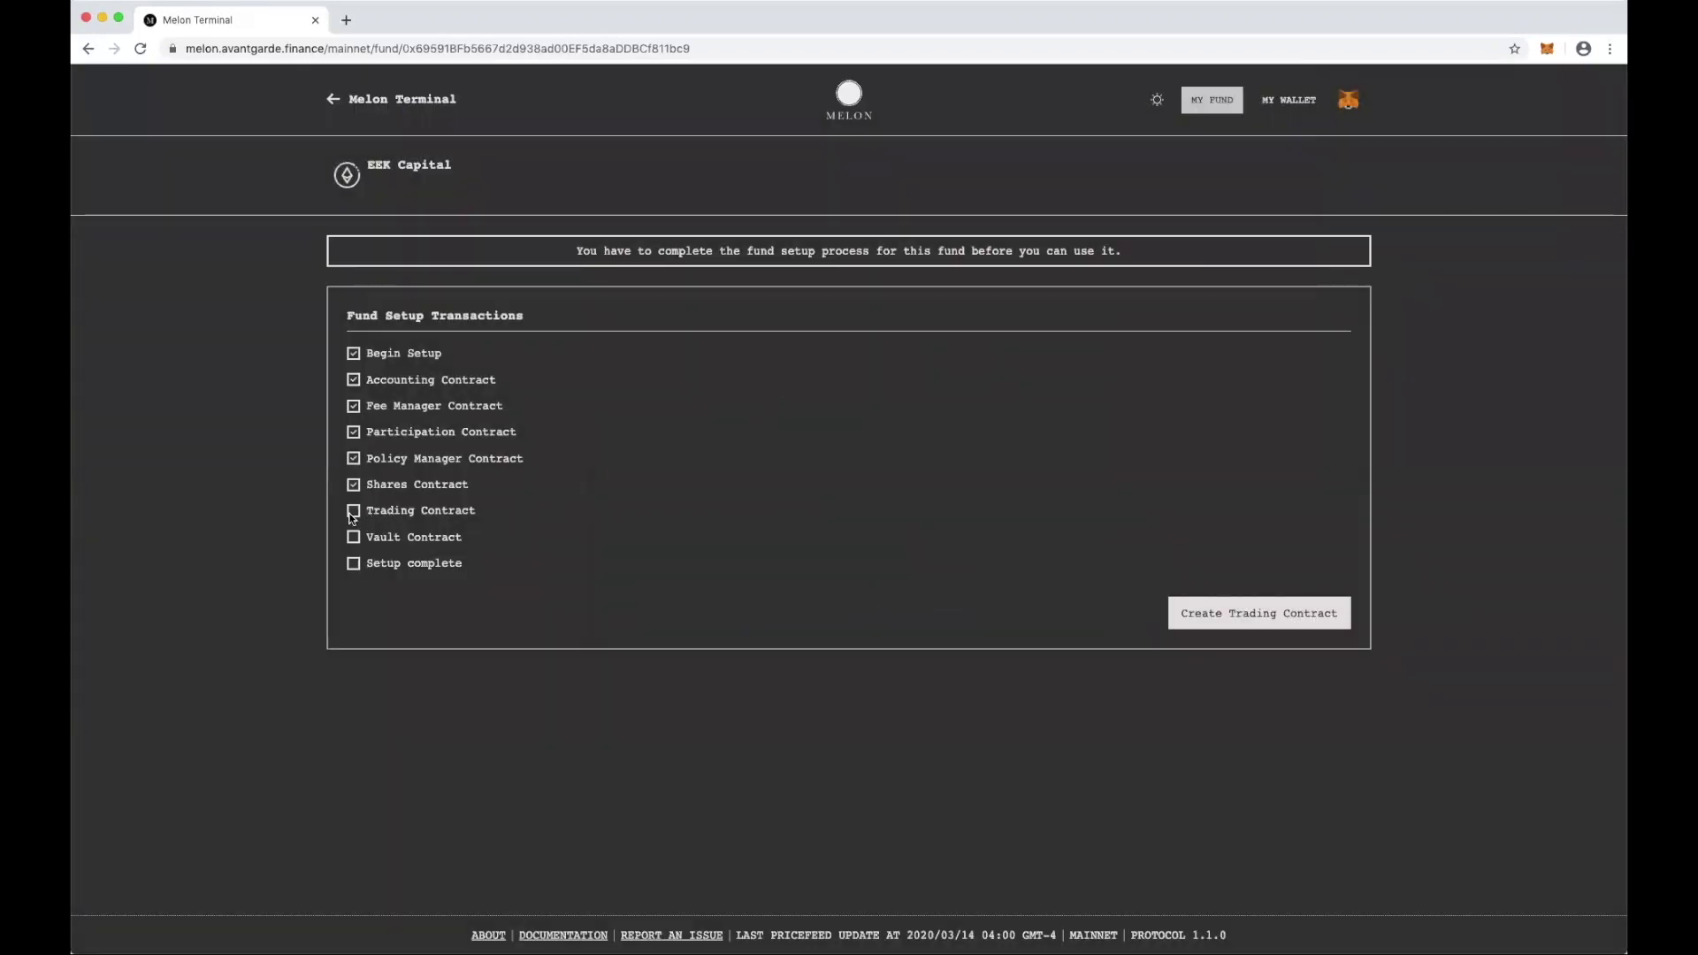
left_click(1240, 616)
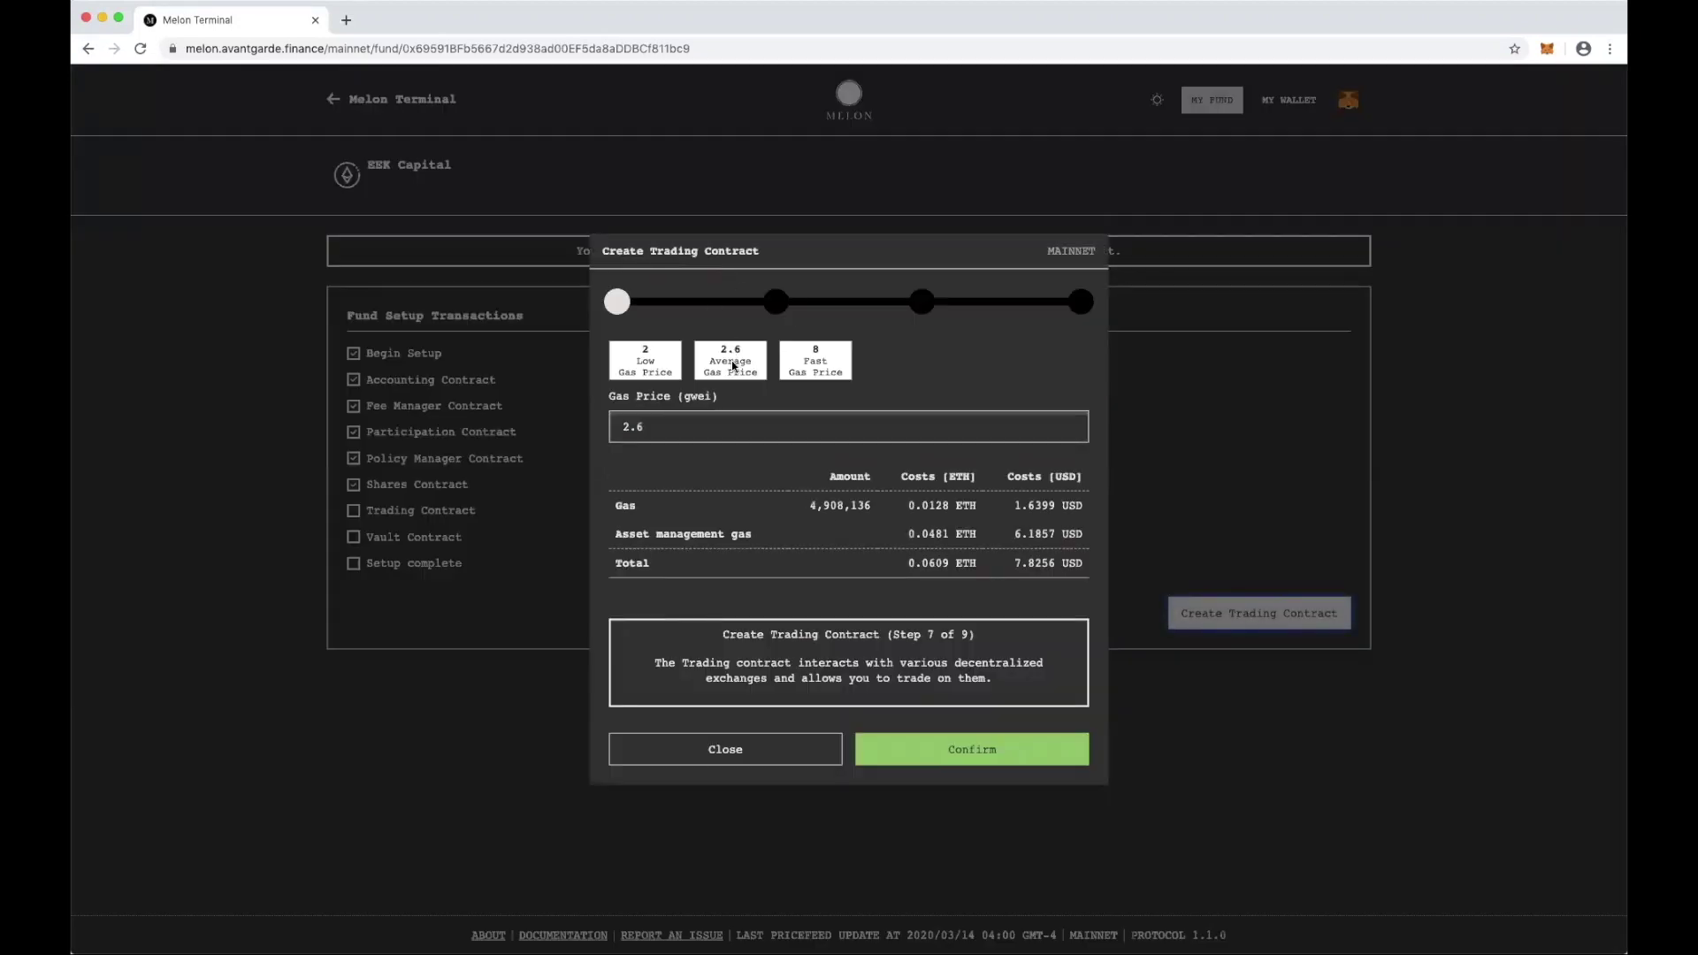
left_click(734, 360)
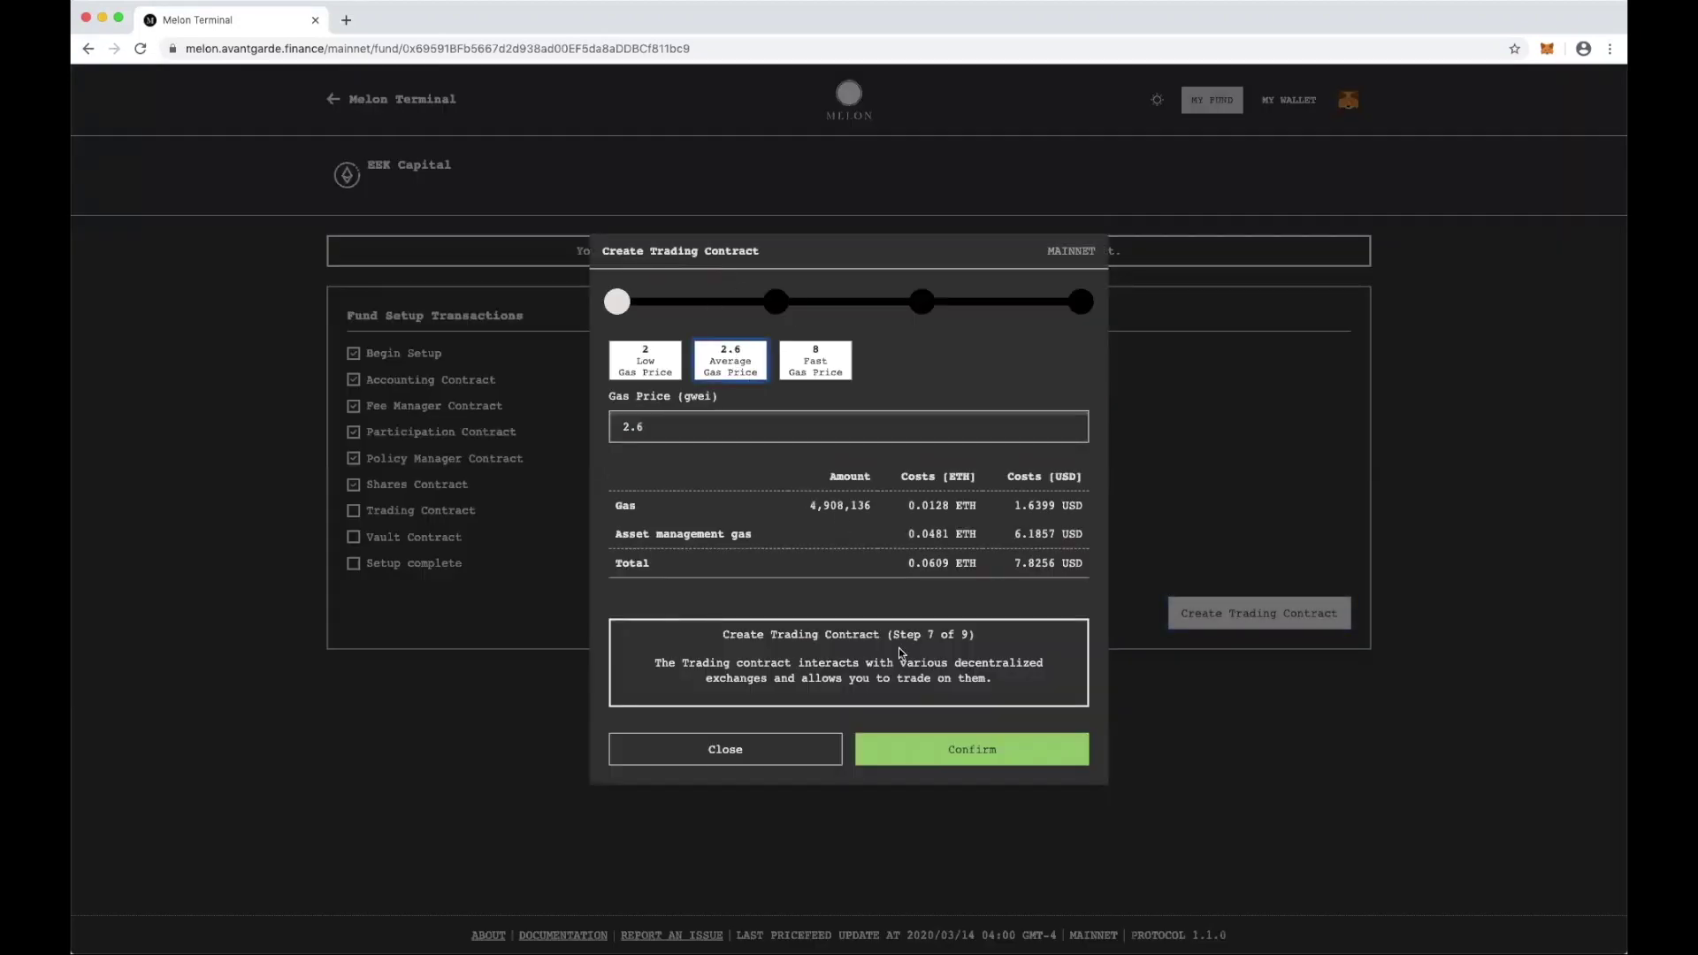
left_click(822, 359)
left_click(743, 374)
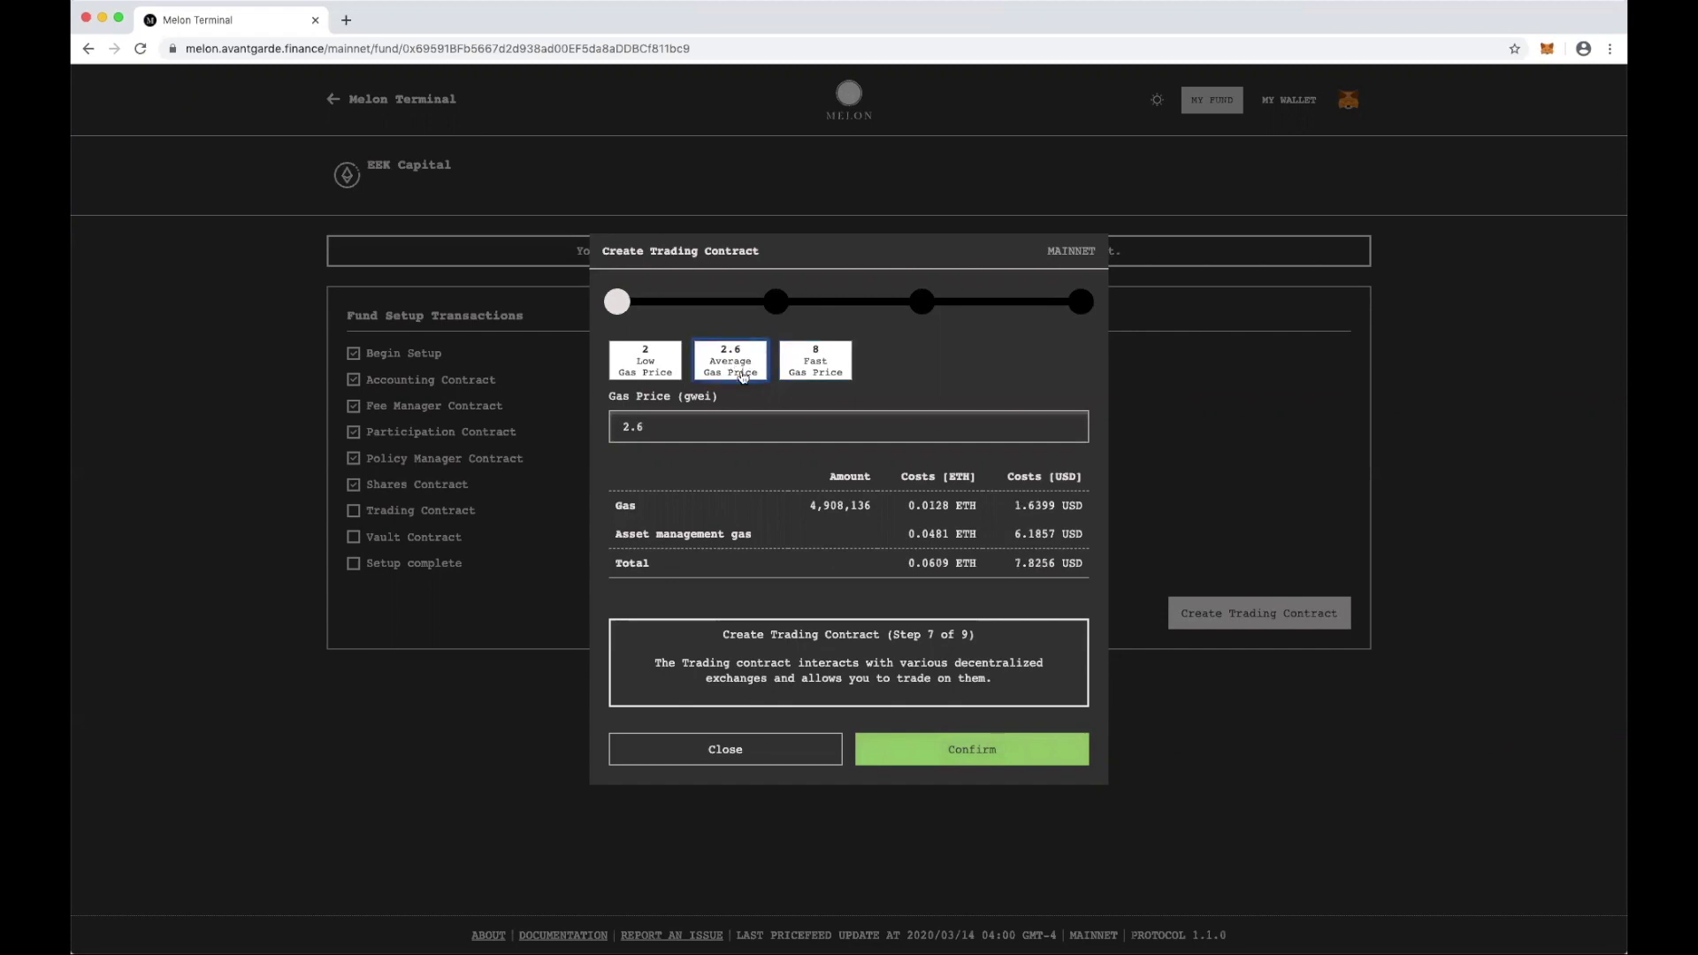
left_click(966, 754)
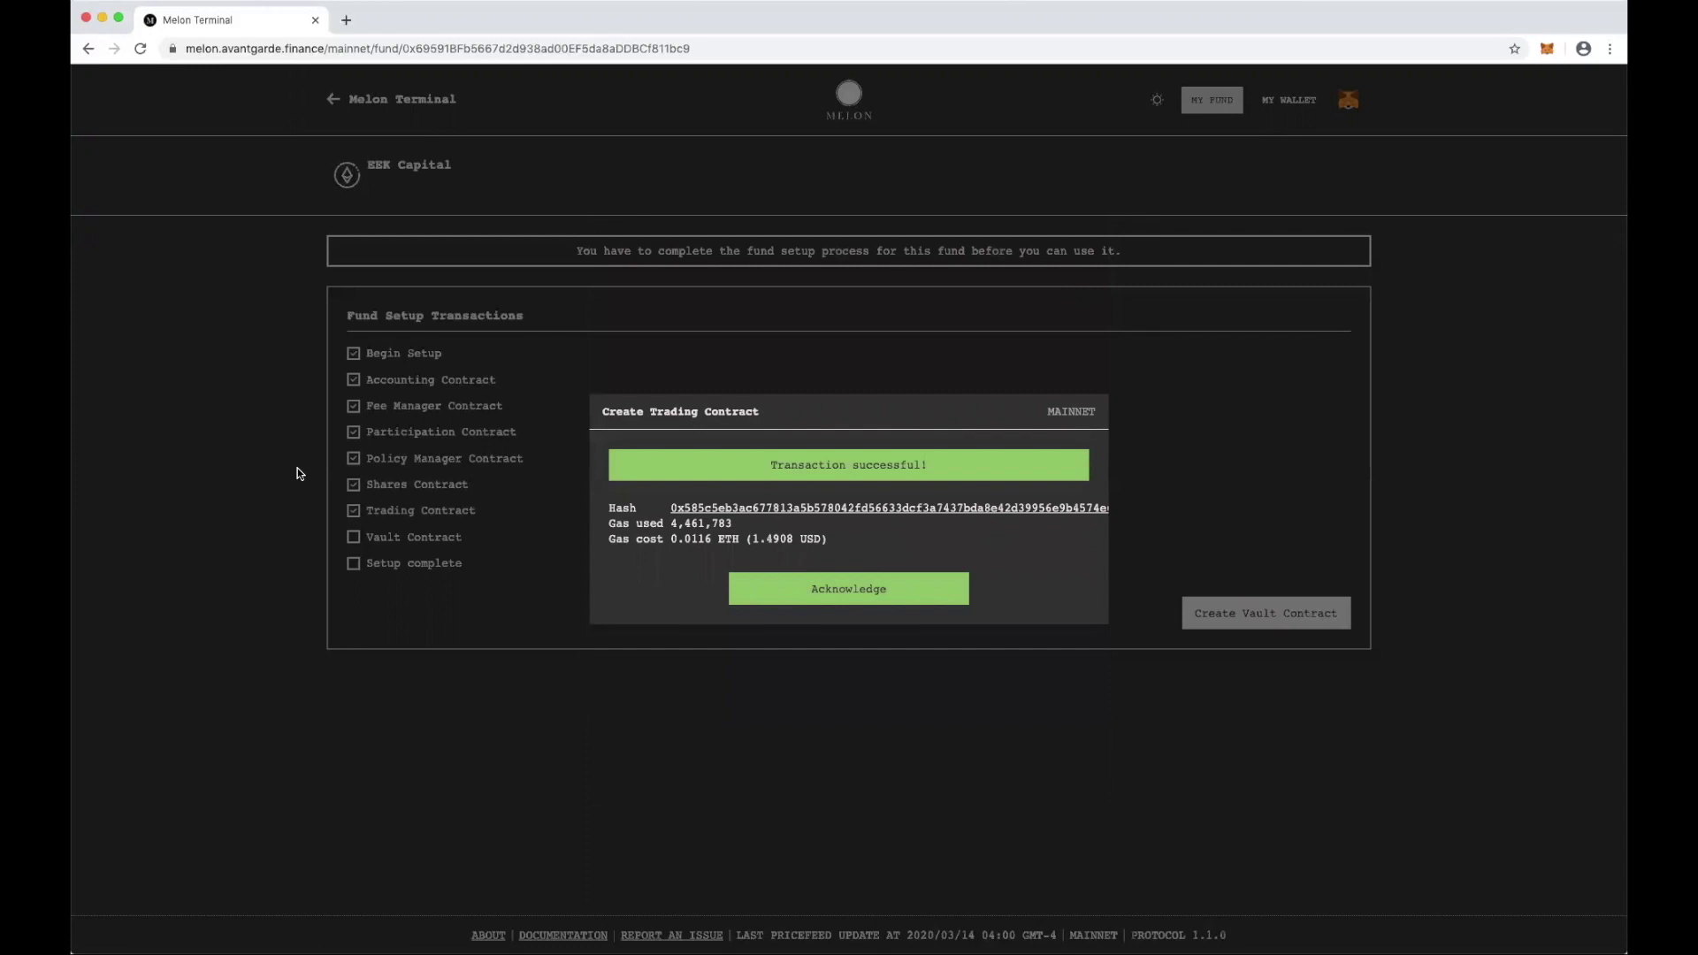
Create the Vault Contract with the fast gas price of 8.8 instead of the average 3.
left_click(808, 591)
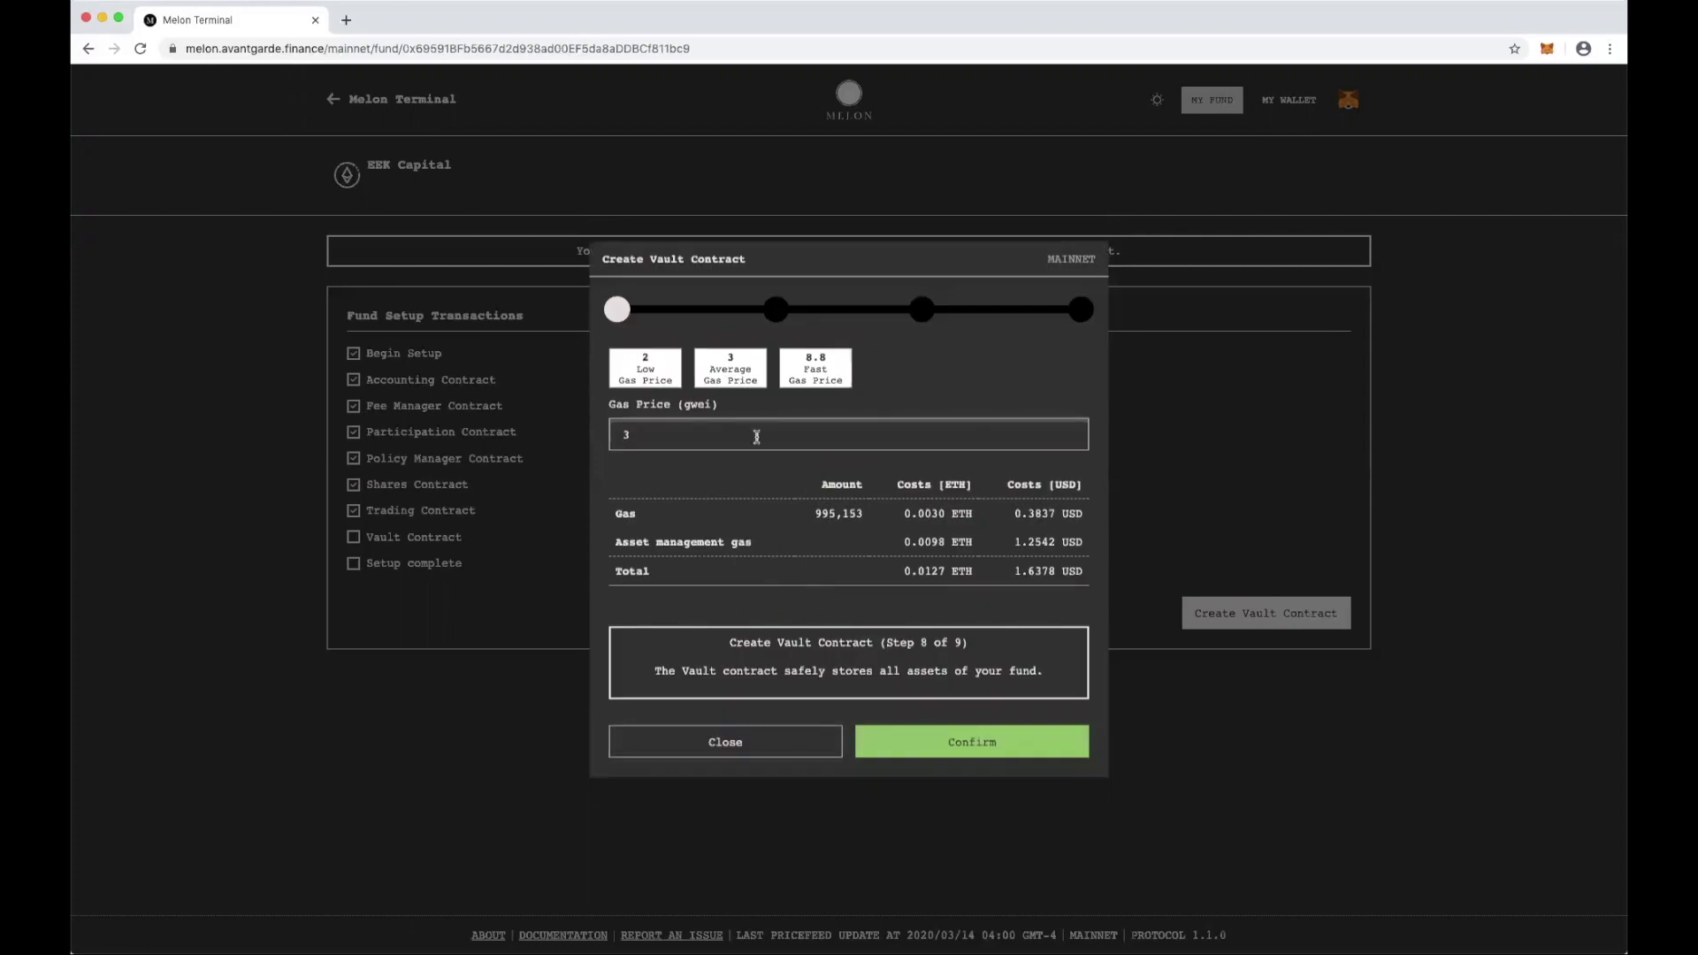
left_click(730, 381)
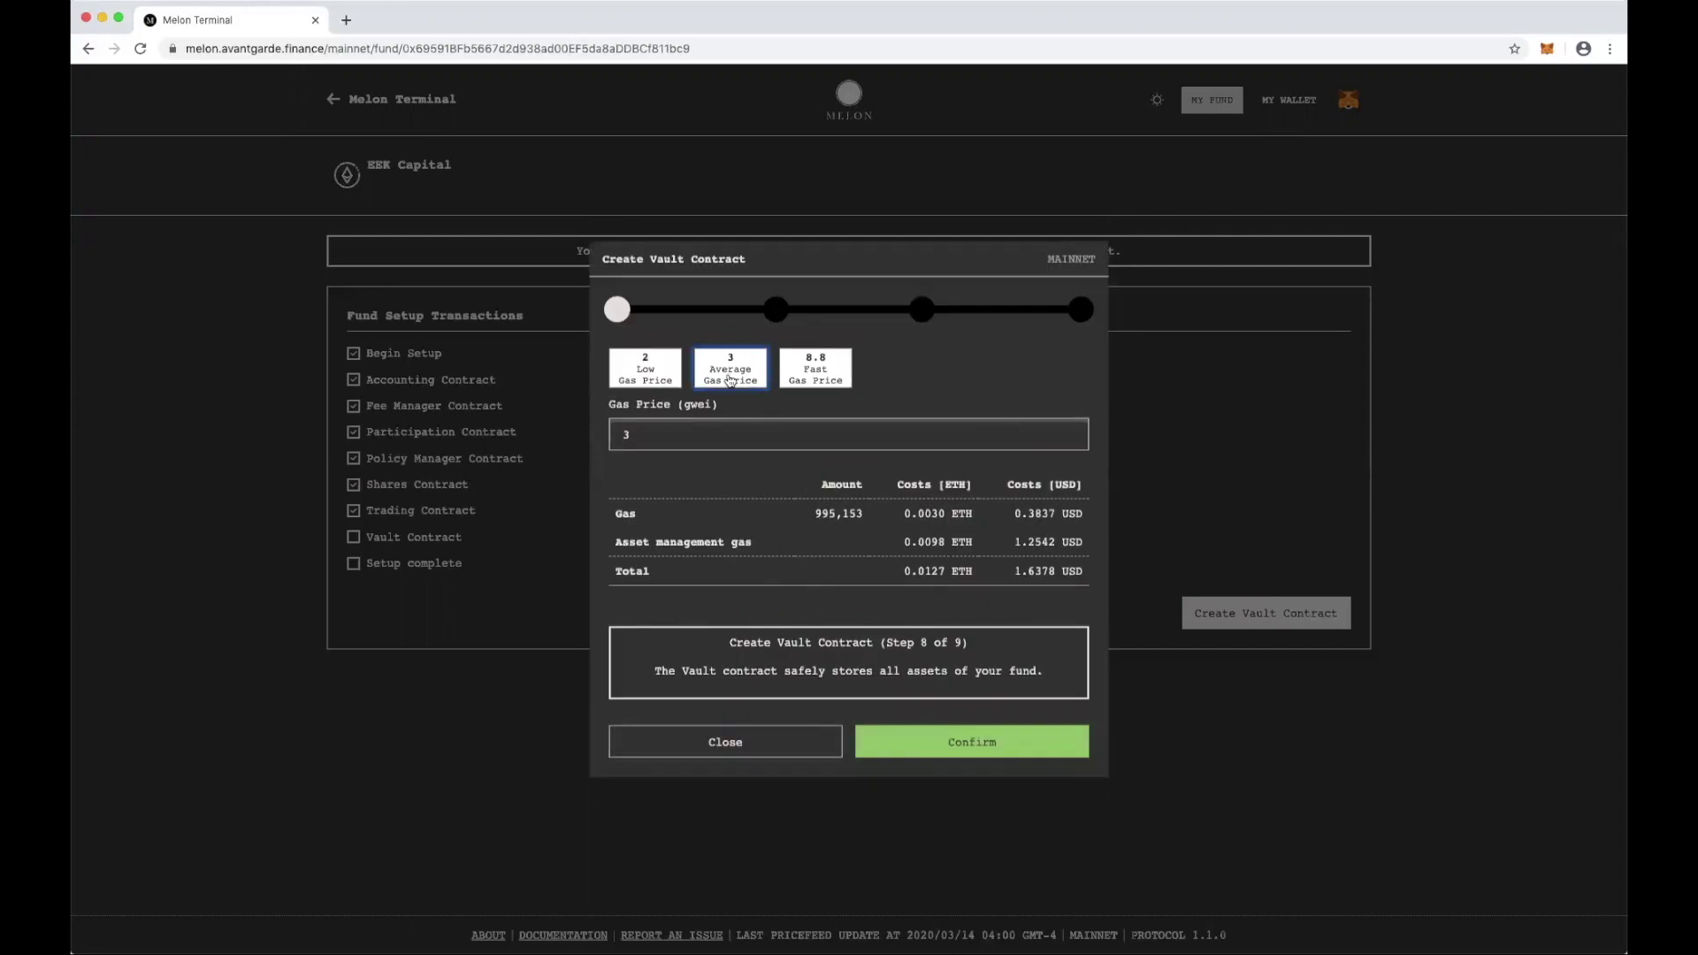
left_click(821, 377)
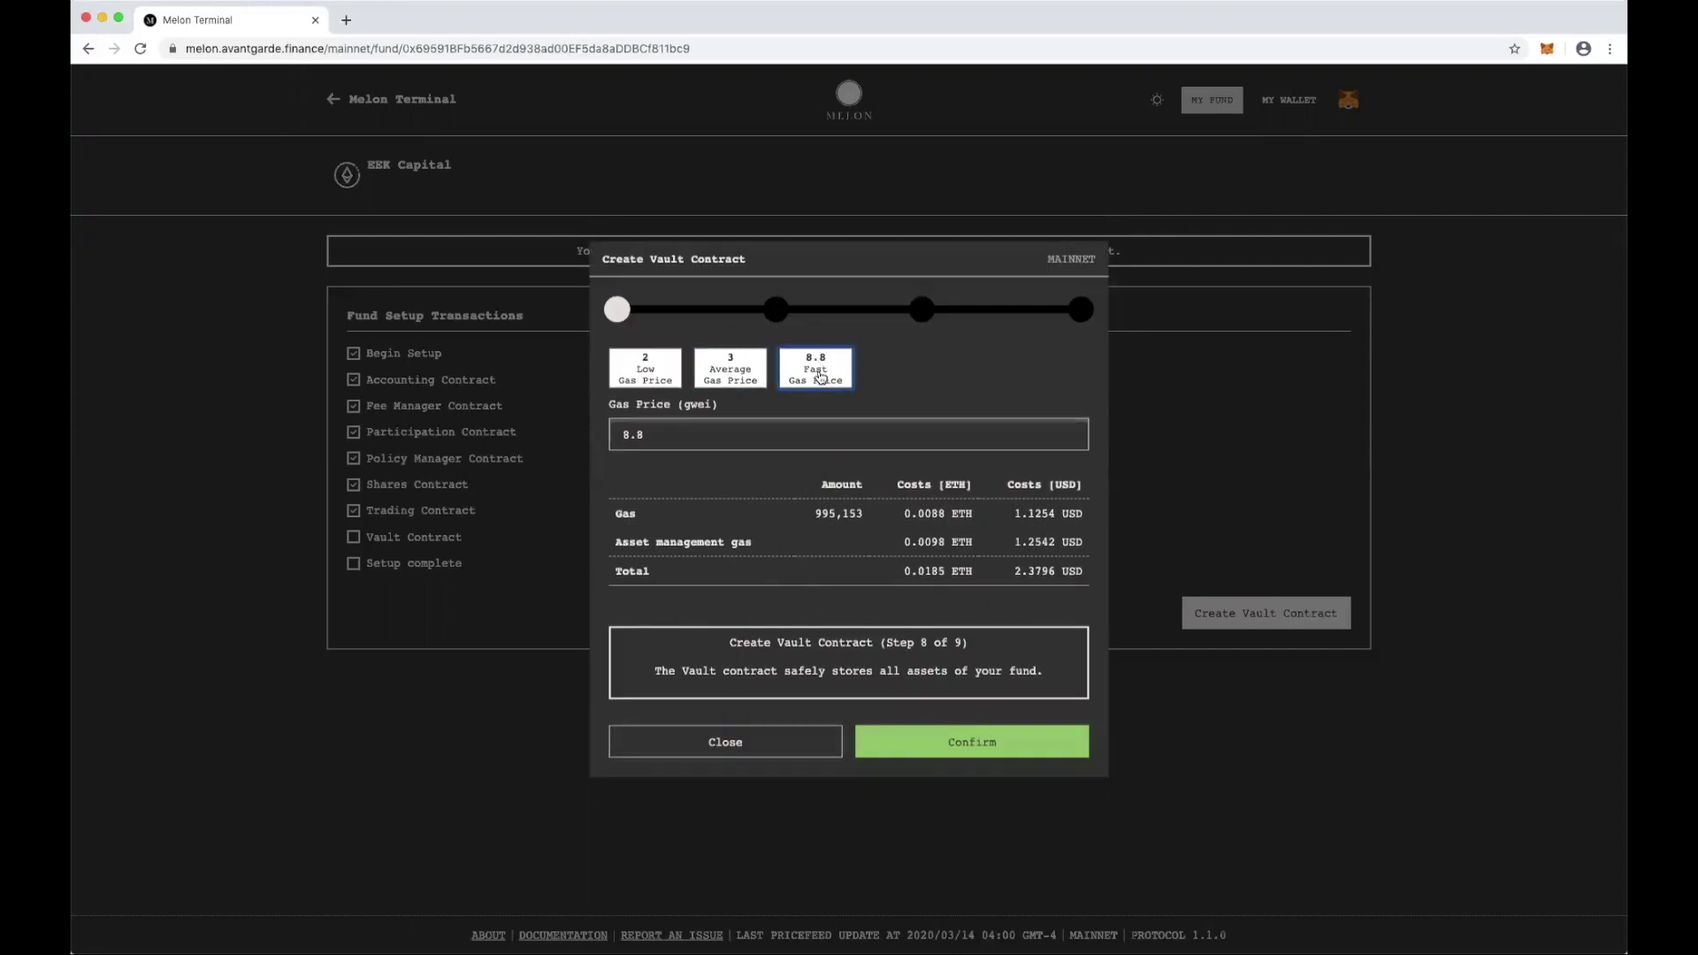
left_click(962, 744)
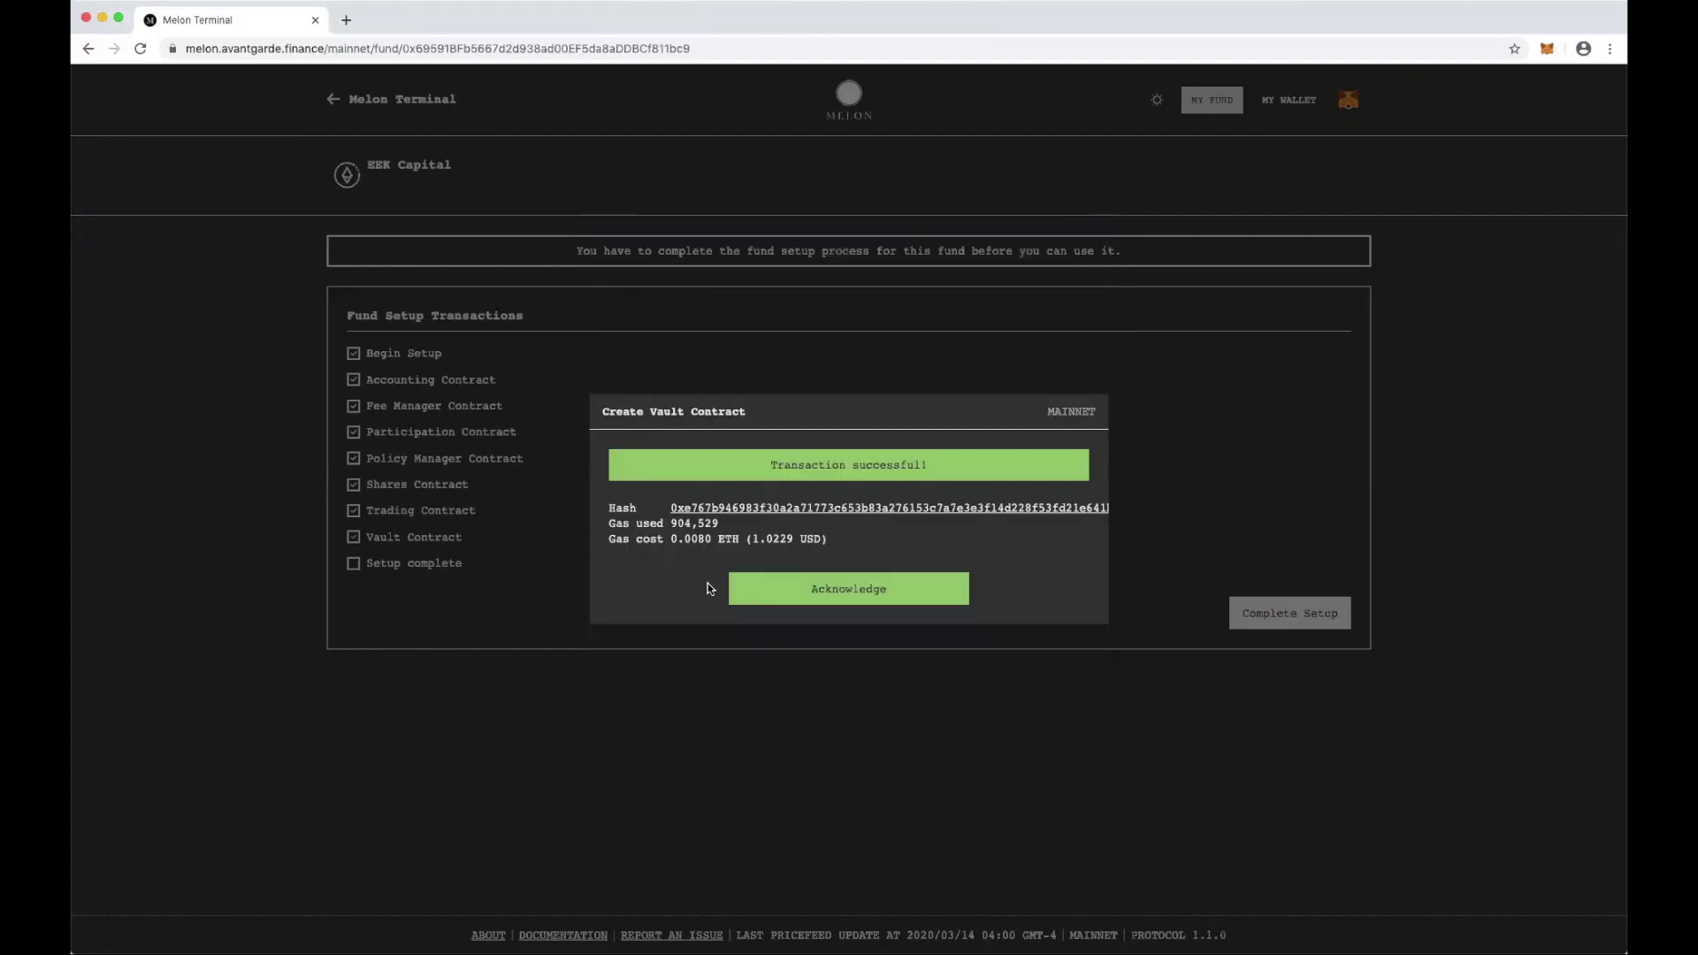
Complete the fund setup at the average gas price of 3, then open the fund's ruleset.
left_click(836, 590)
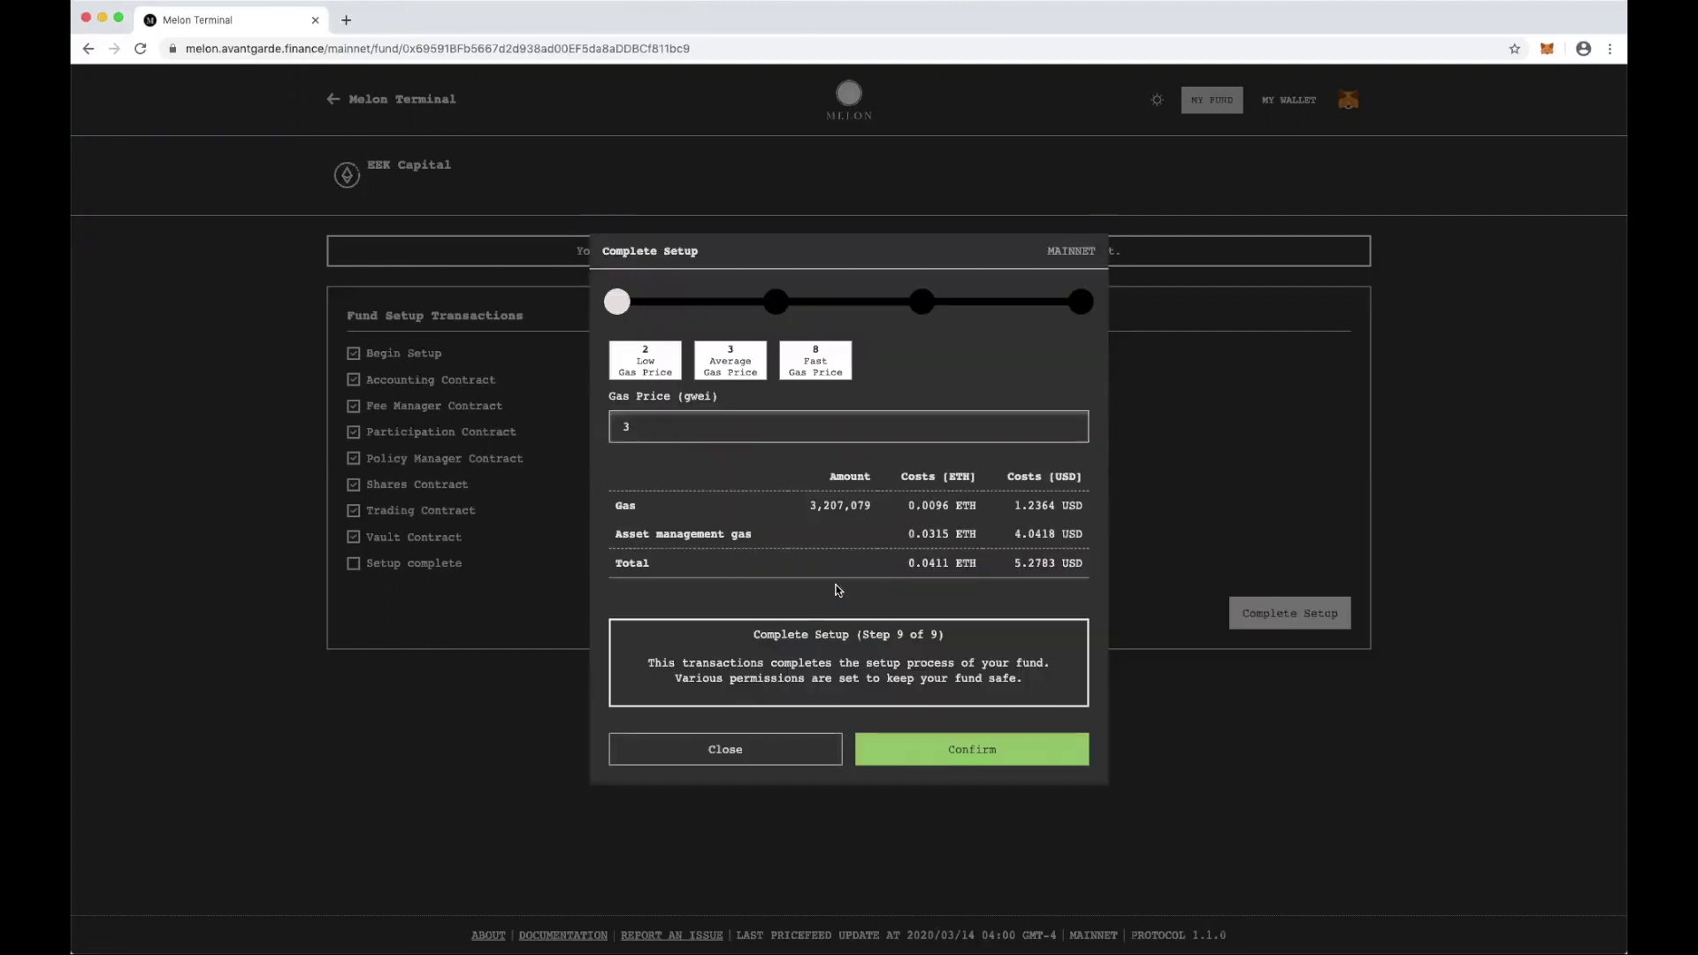
left_click(817, 371)
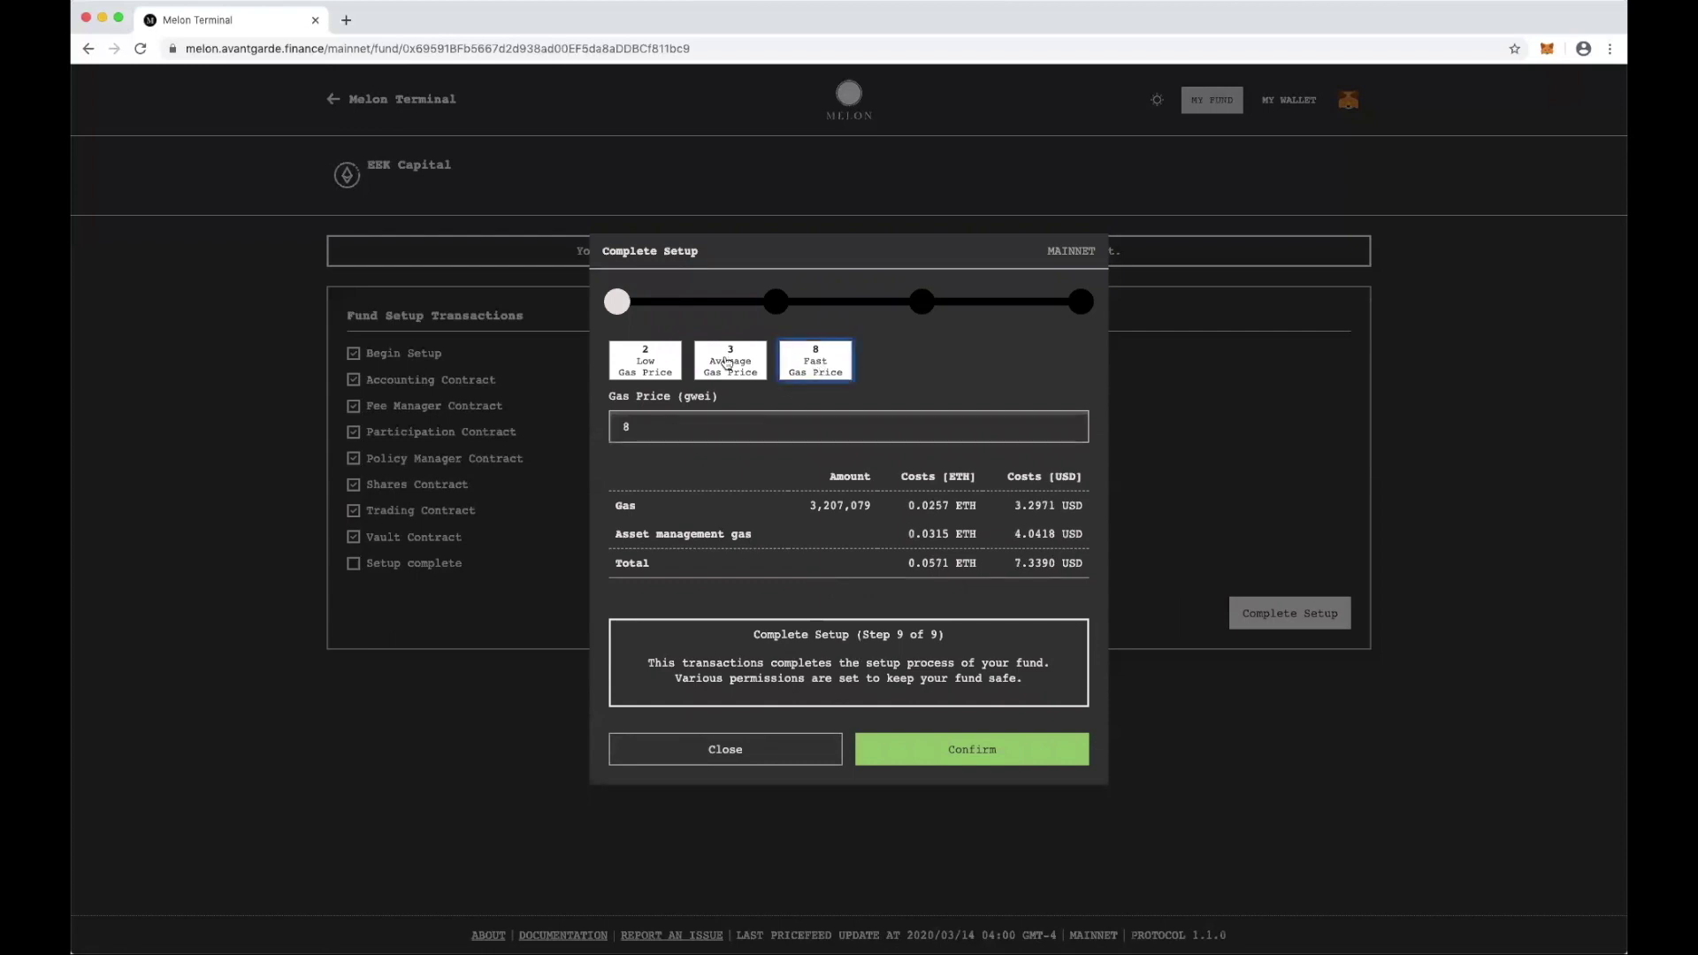
left_click(734, 363)
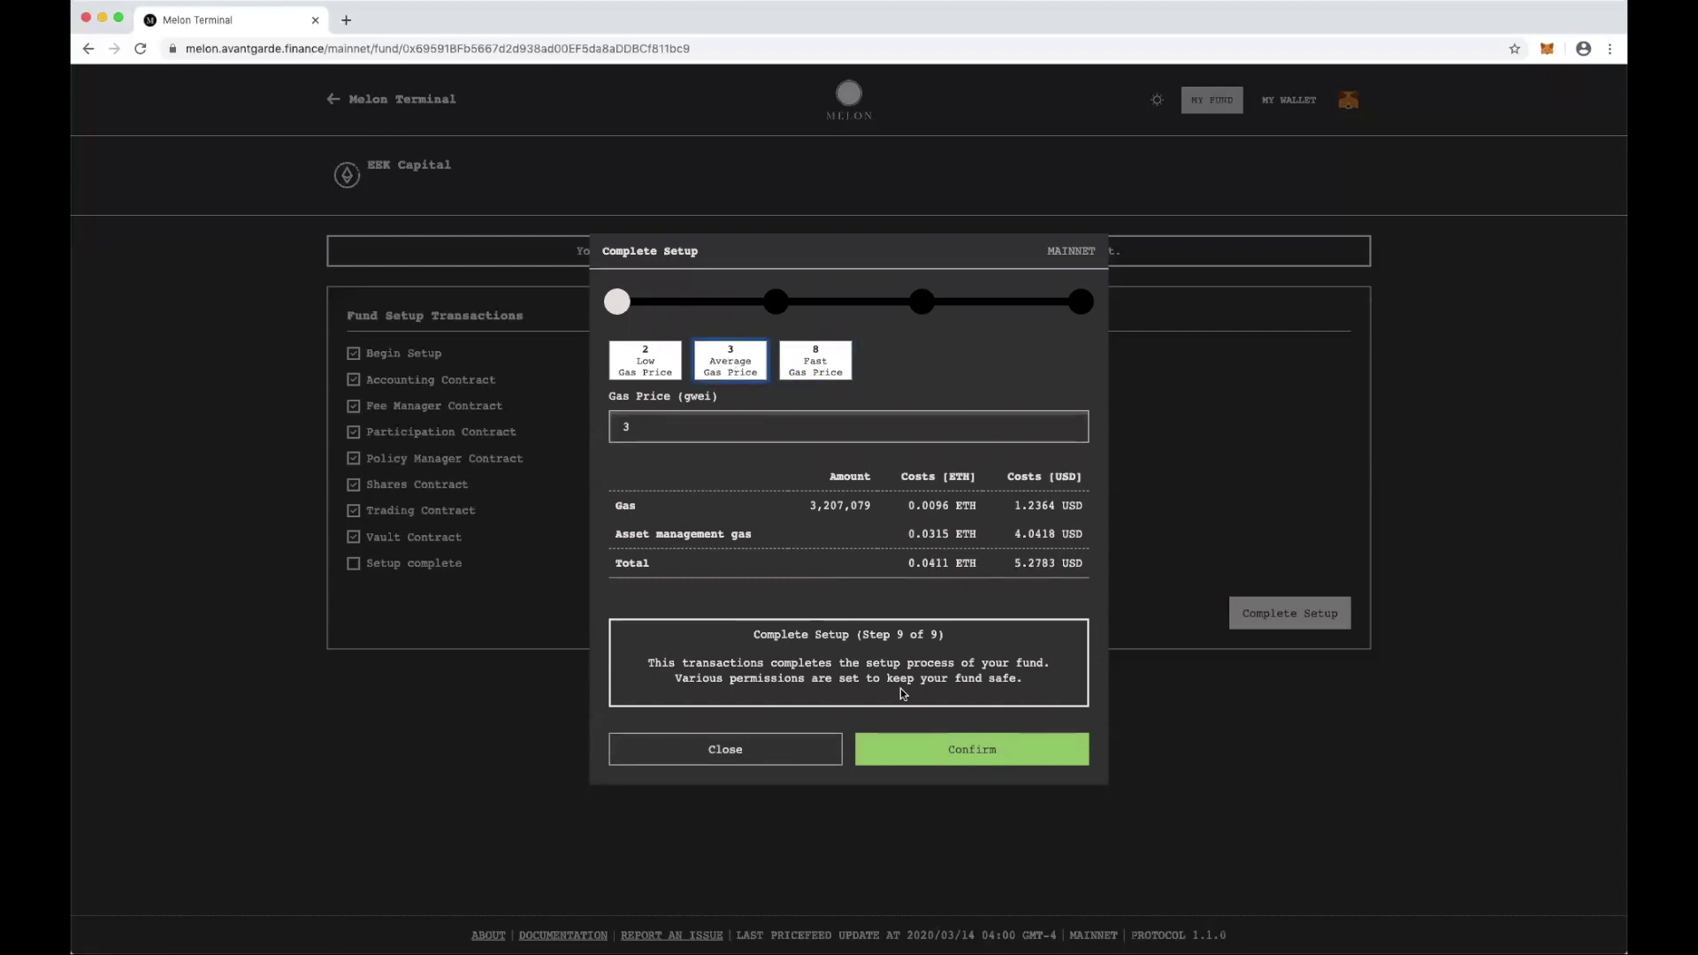
left_click(945, 751)
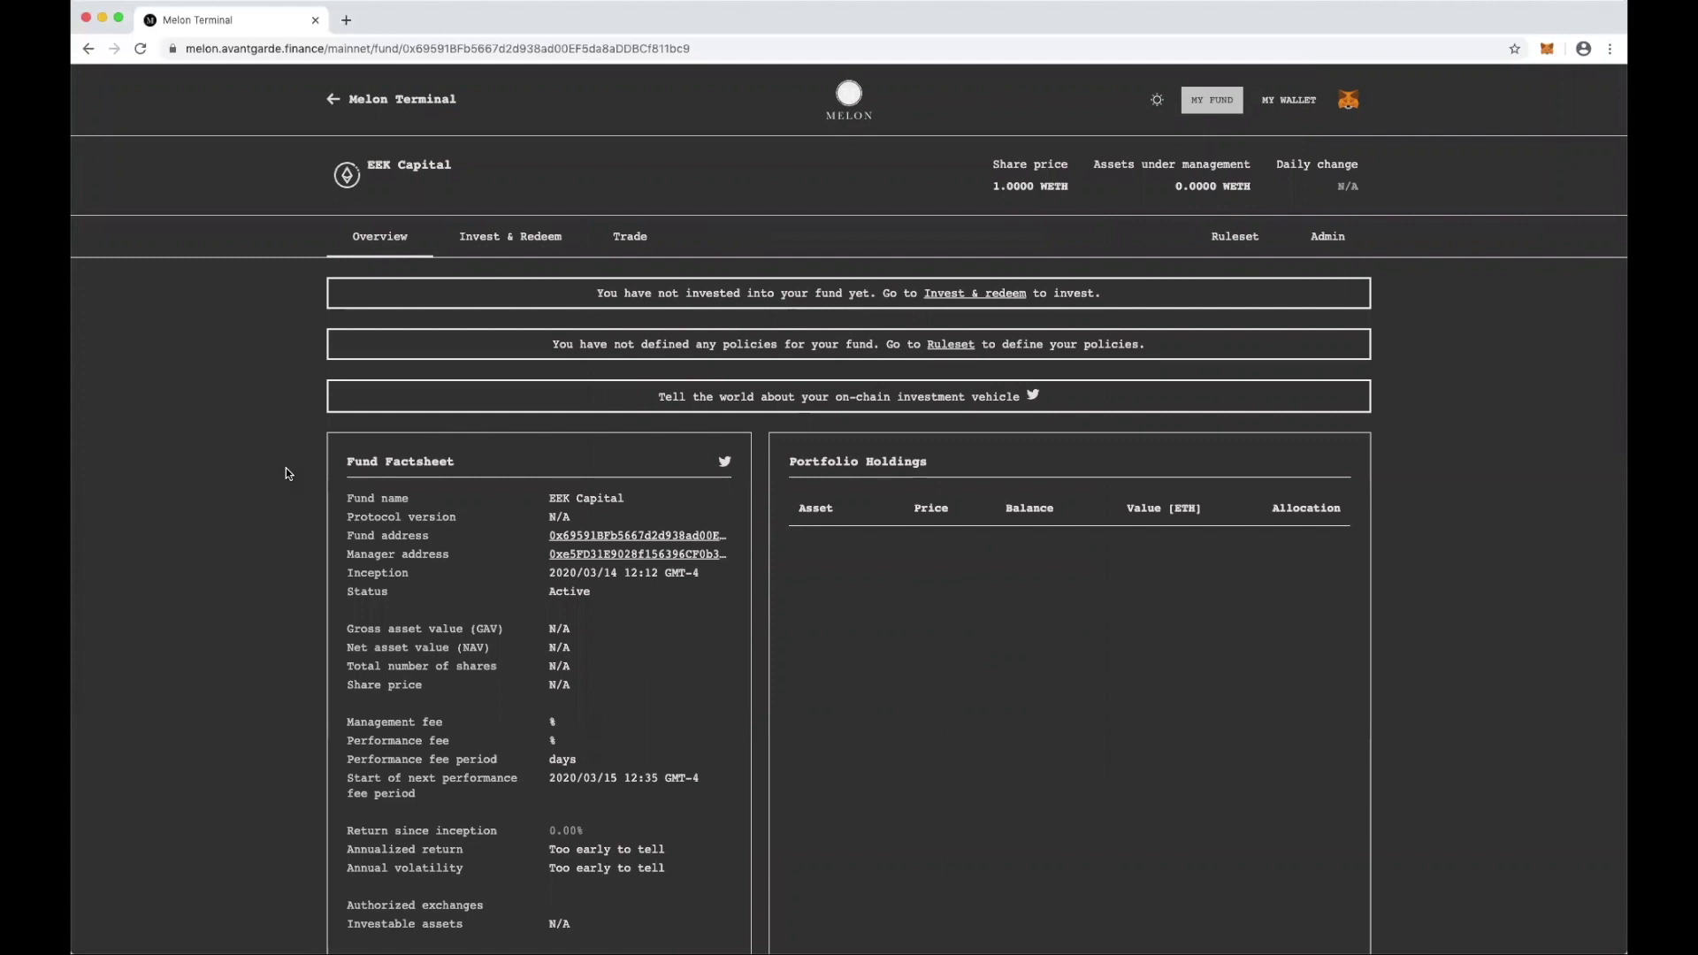
left_click(950, 348)
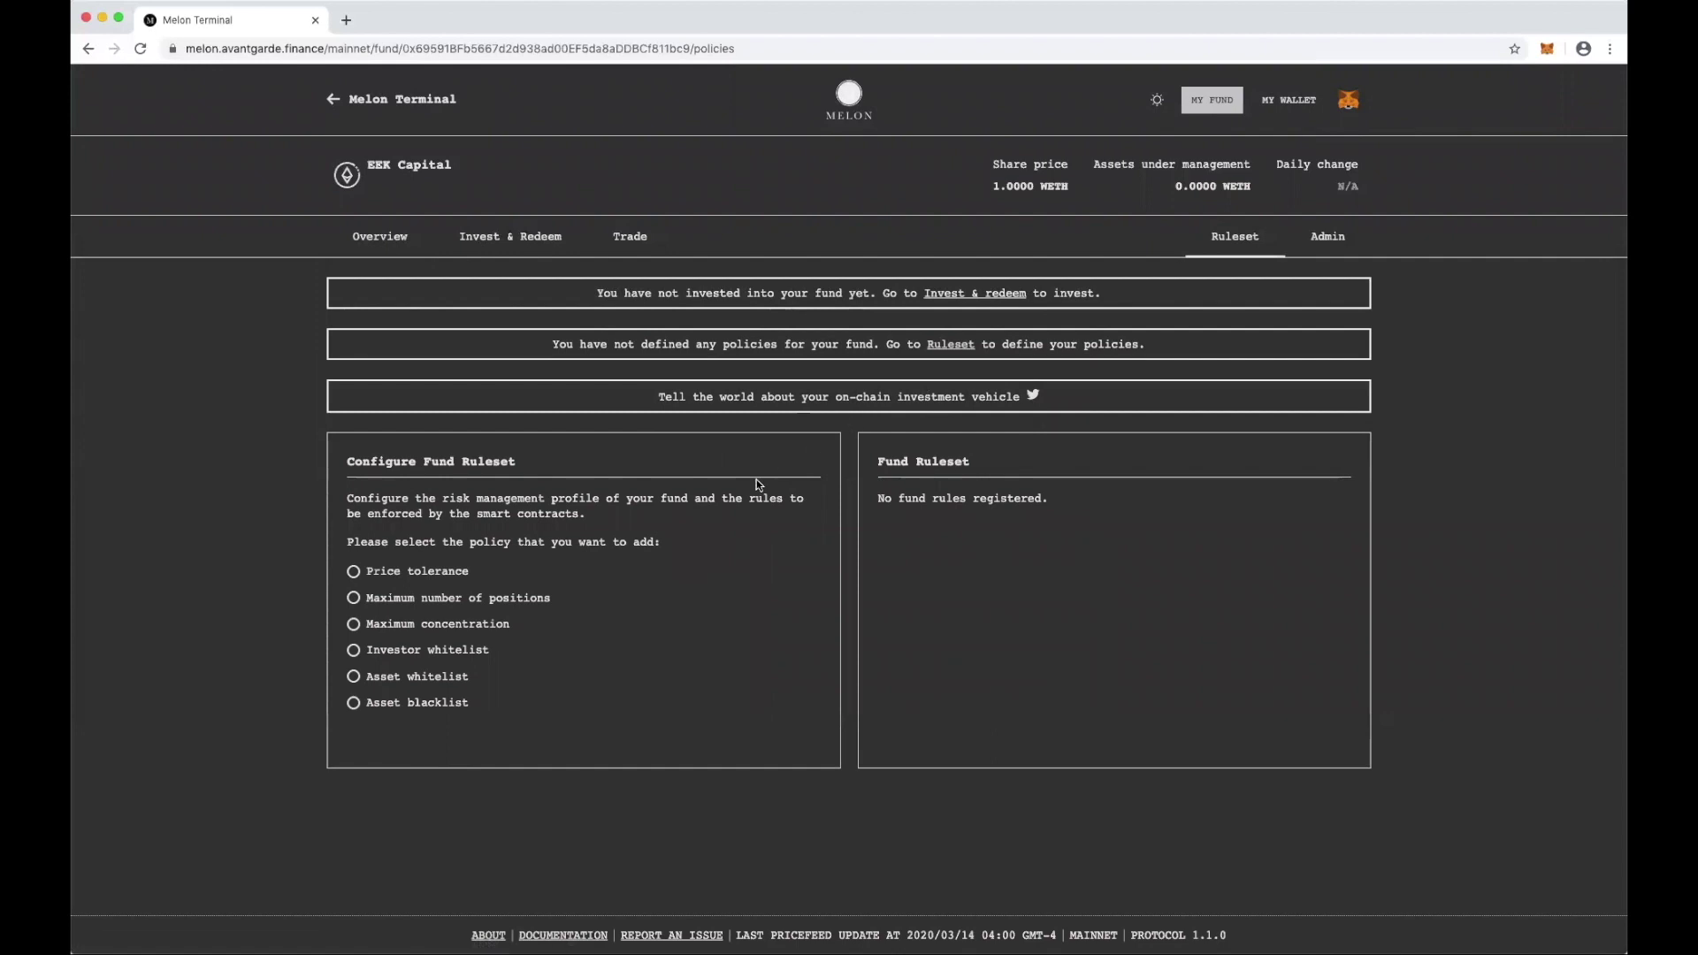
Select the Maximum concentration policy on the ruleset page.
scroll(750, 493, "down", 1)
left_click(458, 625)
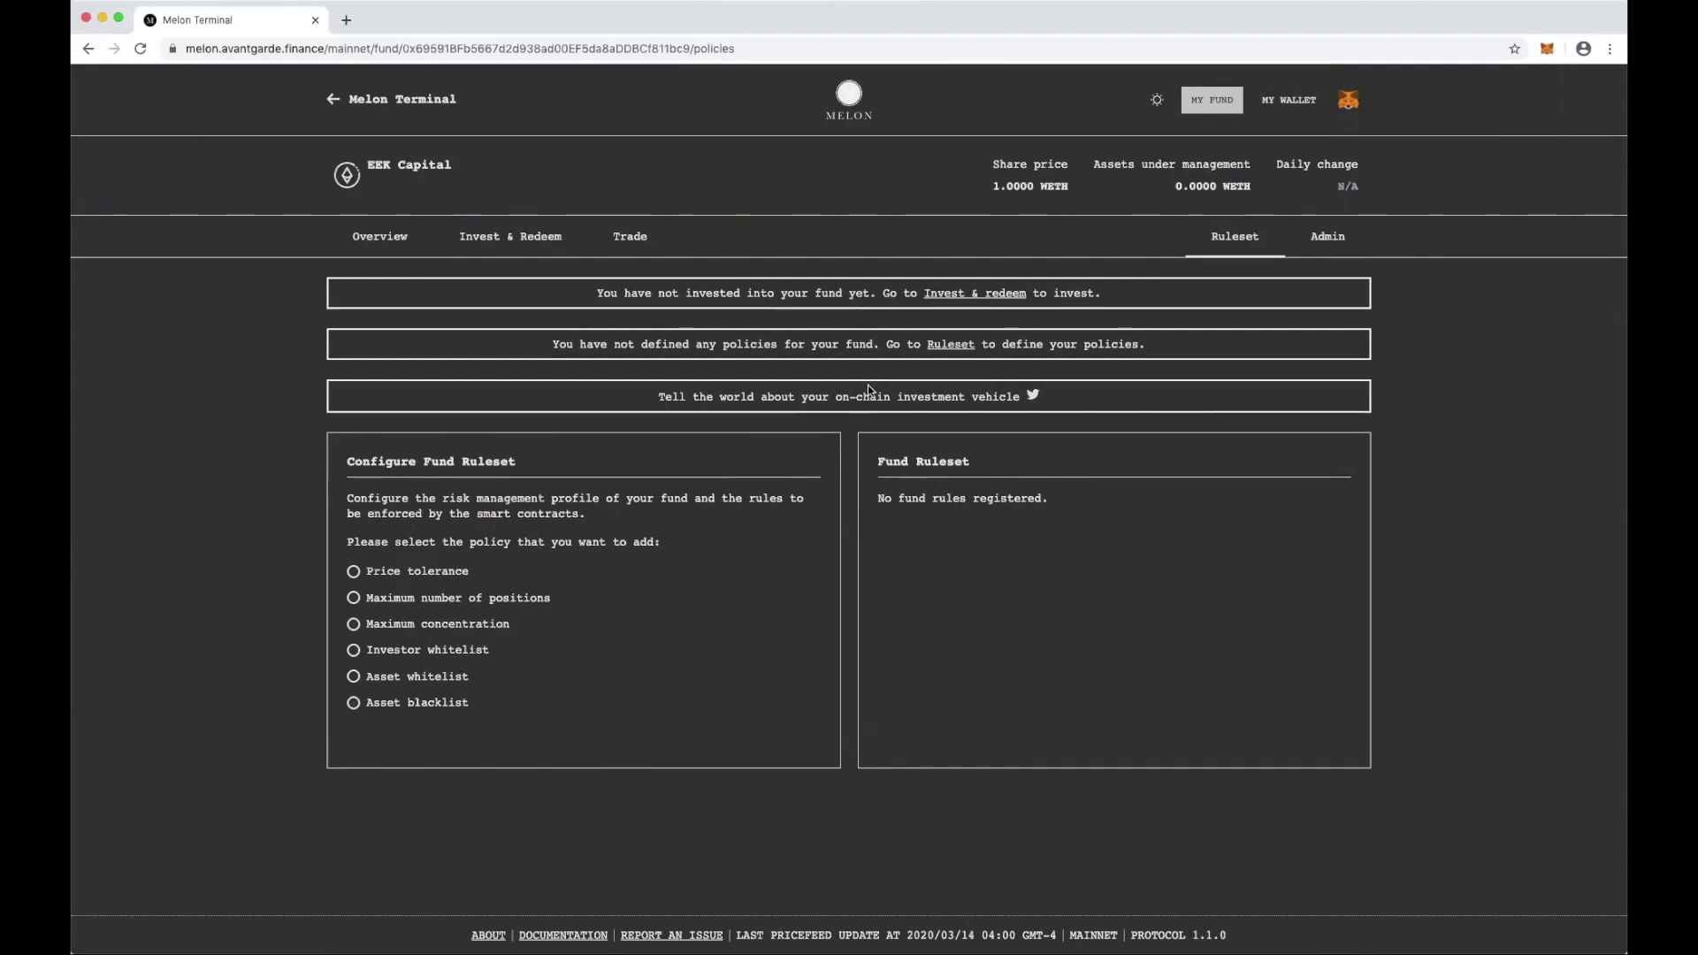
Scroll through EEK Capital's Invest & Redeem page.
left_click(965, 293)
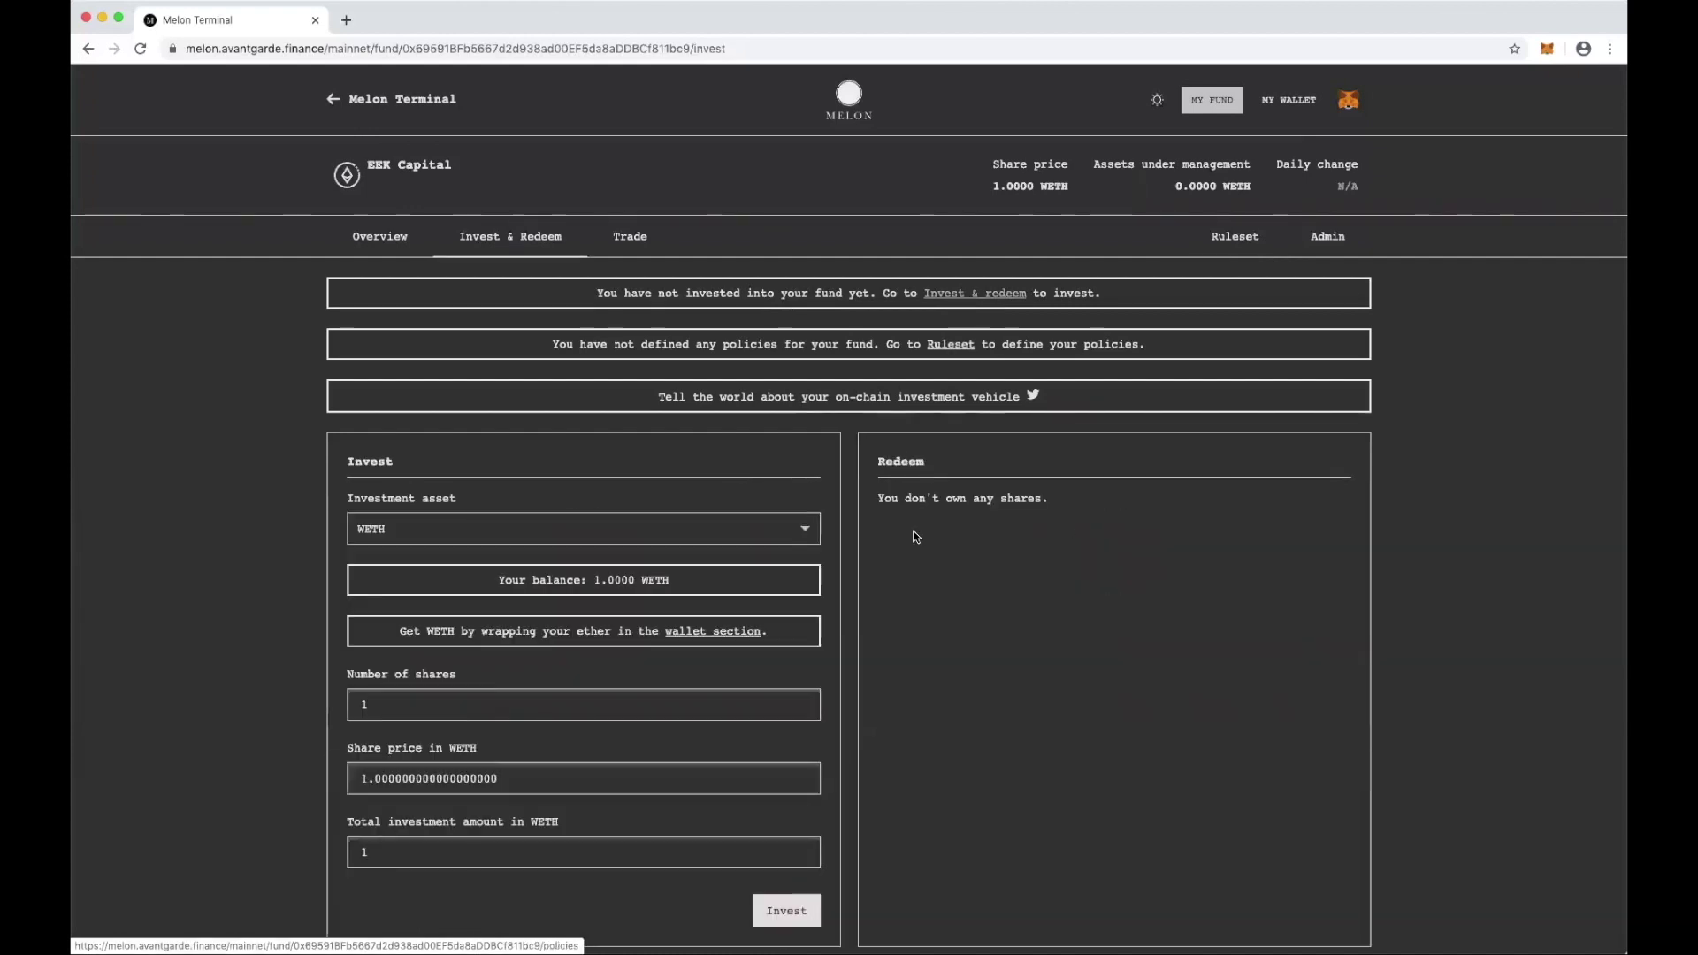
scroll(898, 602, "down", 2)
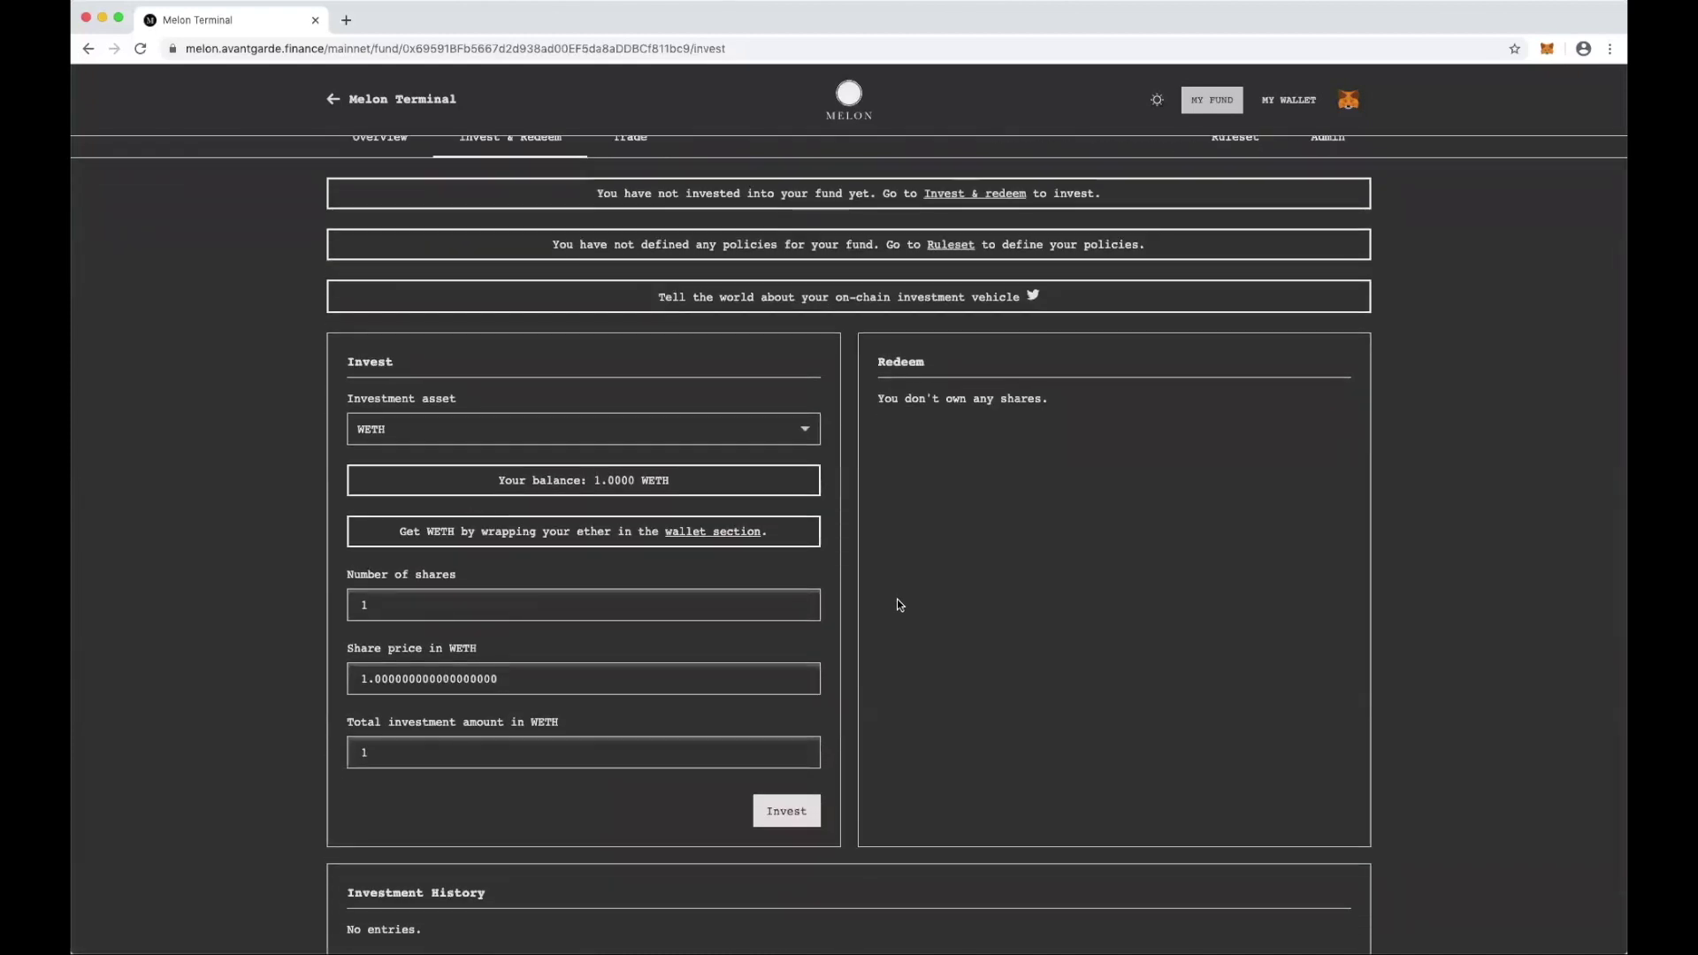
scroll(851, 475, "up", 2)
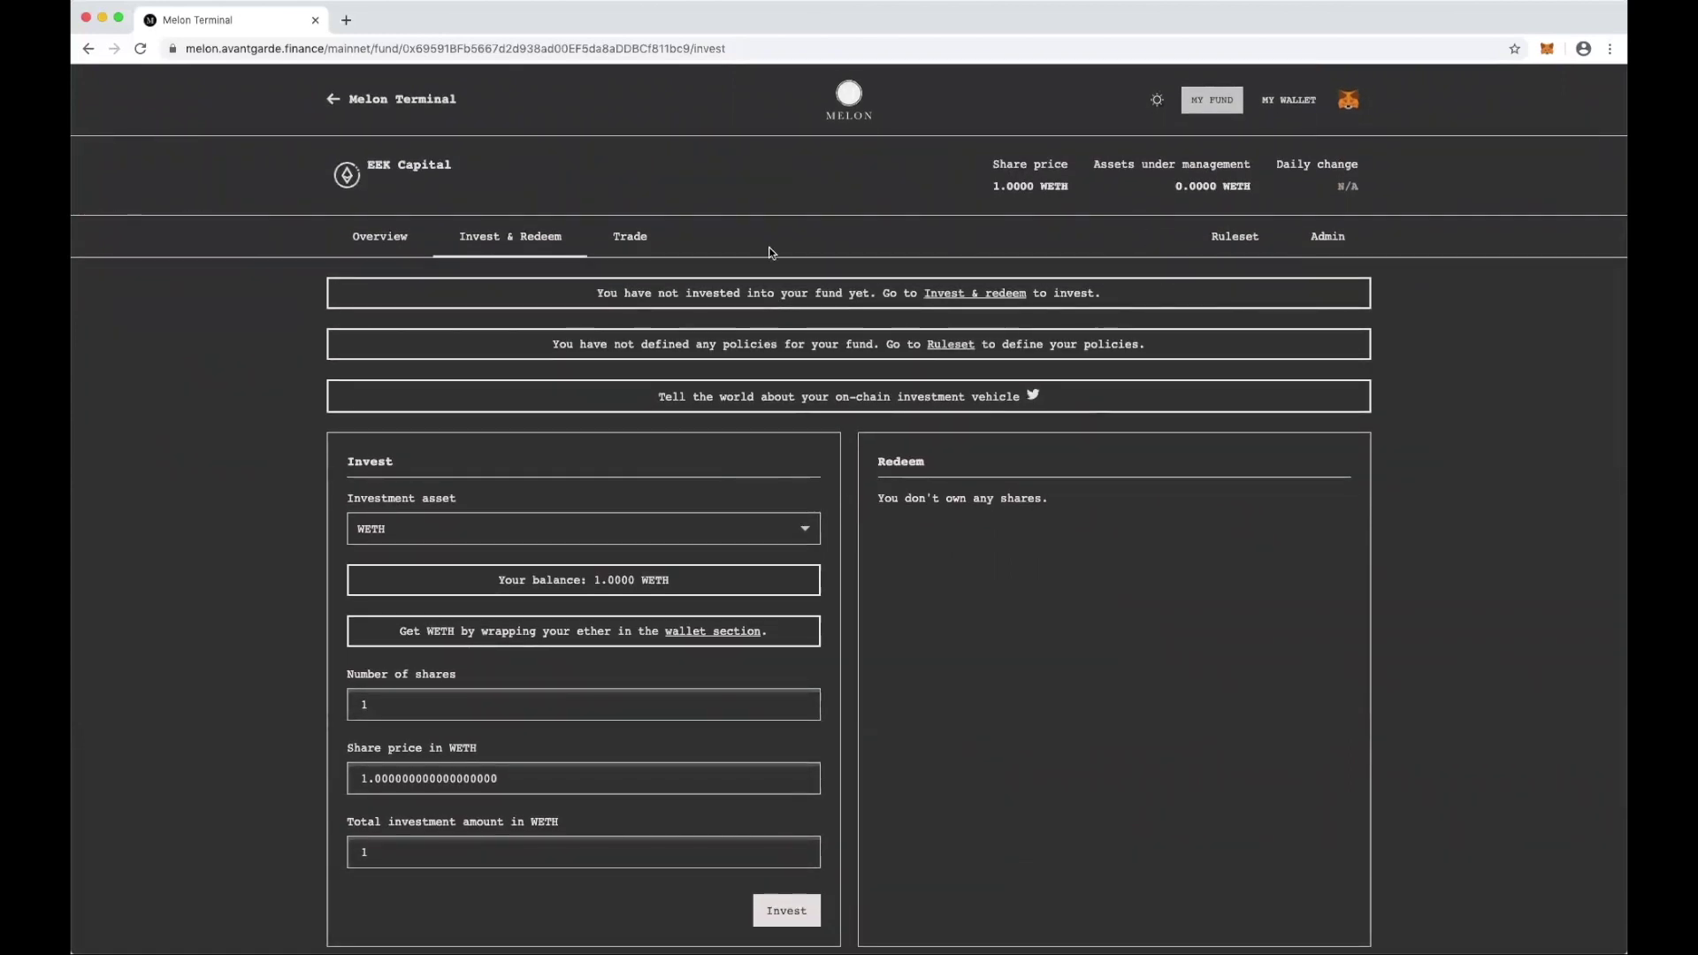
View the wallet's Wrap Ether options, then return to the EEK Capital fund page.
left_click(1290, 103)
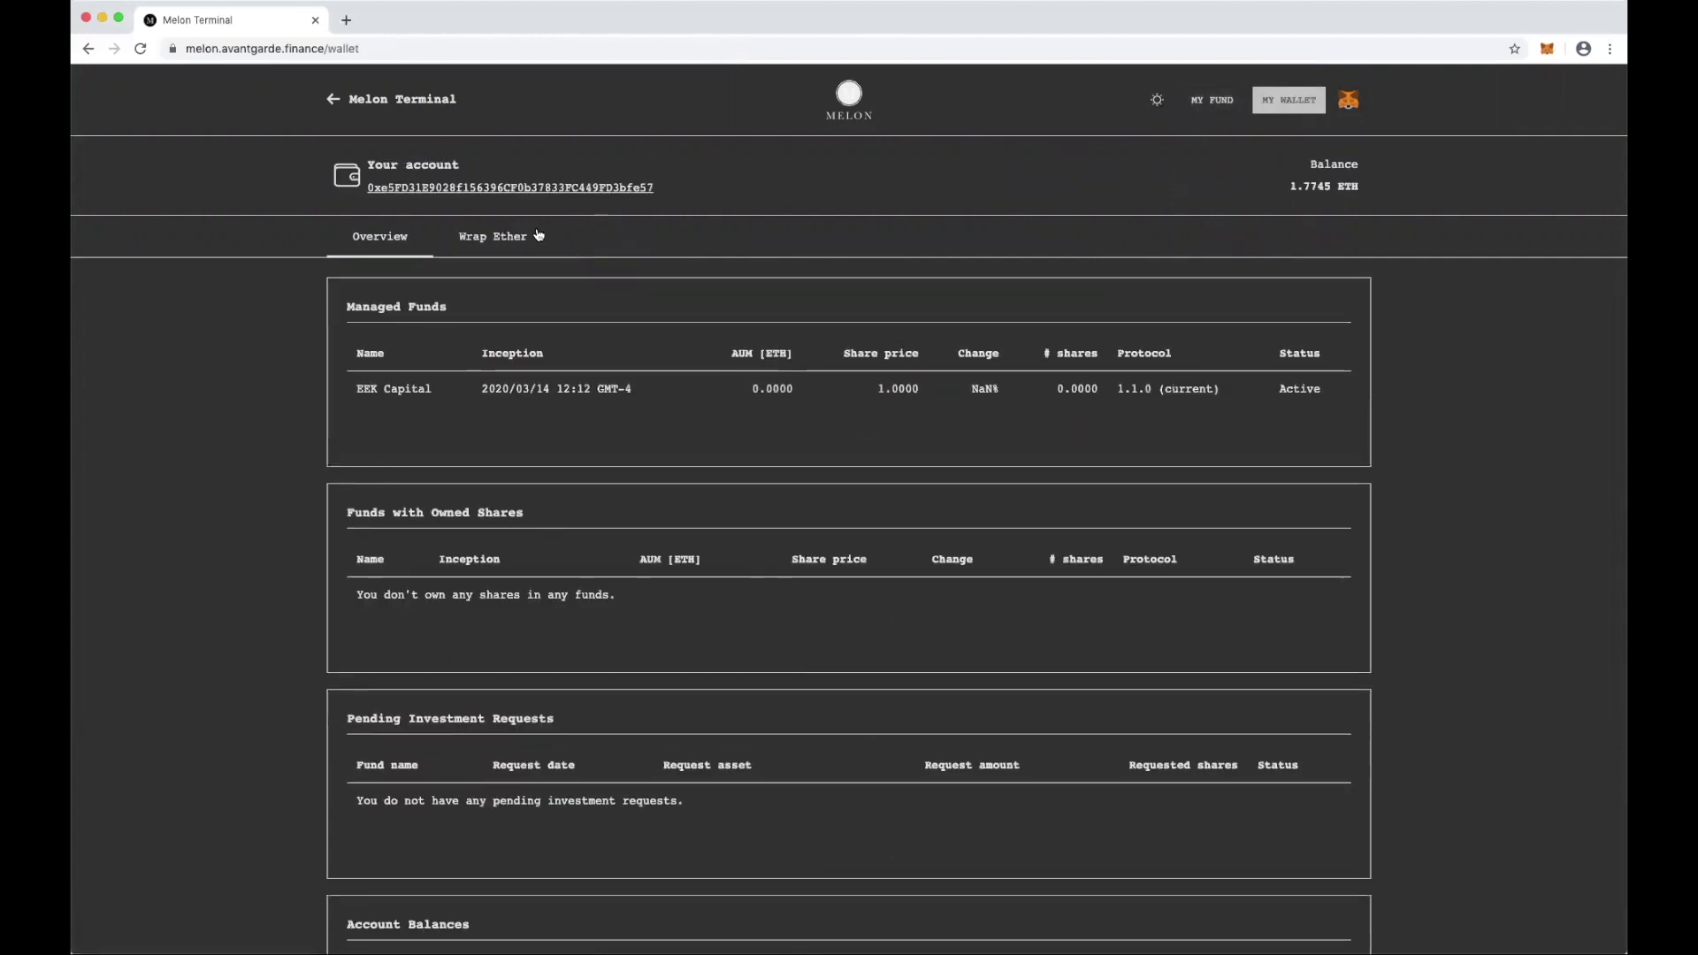
left_click(521, 244)
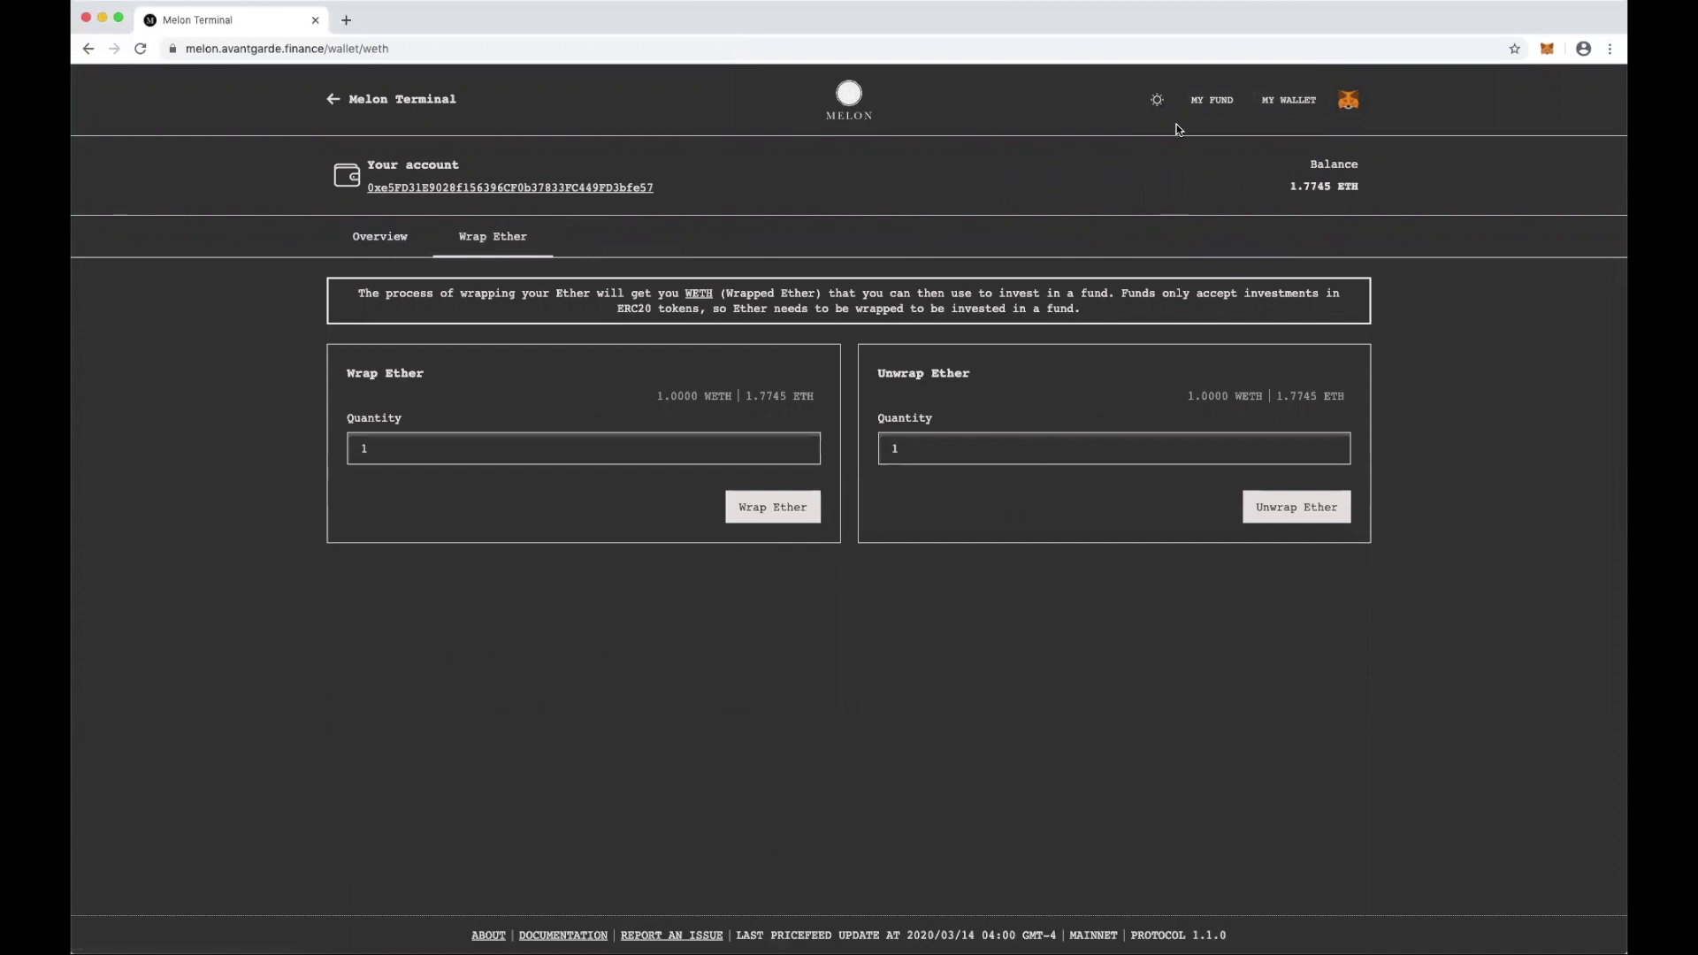
left_click(1209, 102)
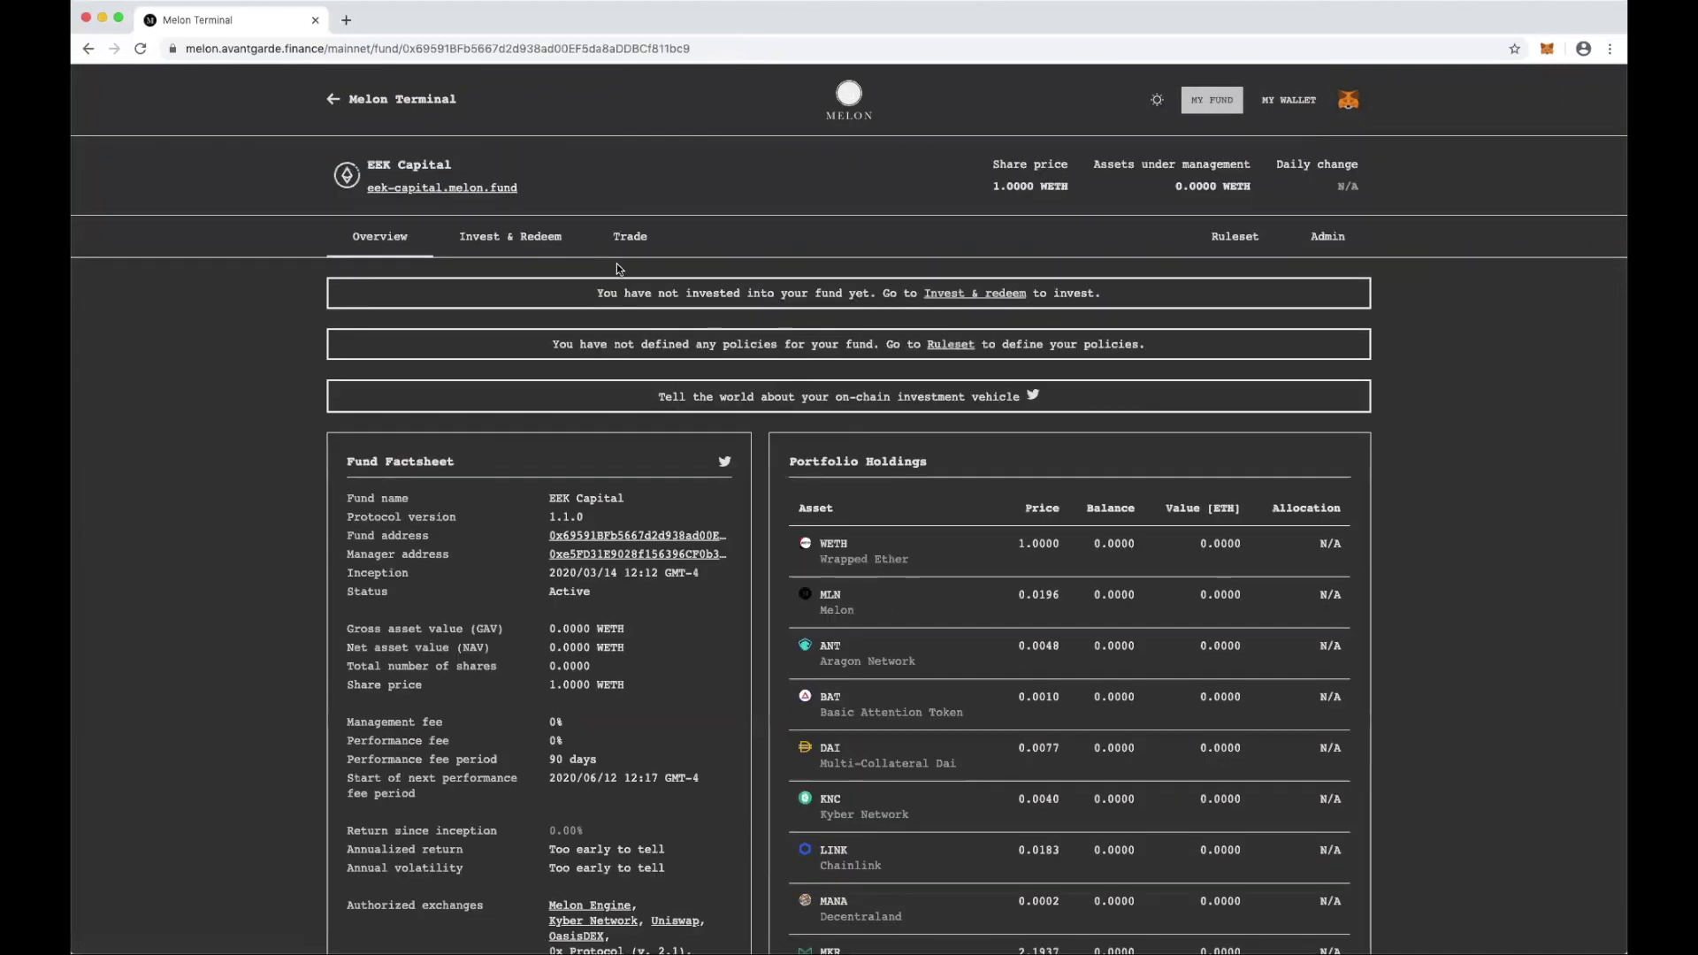
Set Number of shares to .1 on Invest & Redeem and start the investment, about 0.1097 WETH.
left_click(512, 237)
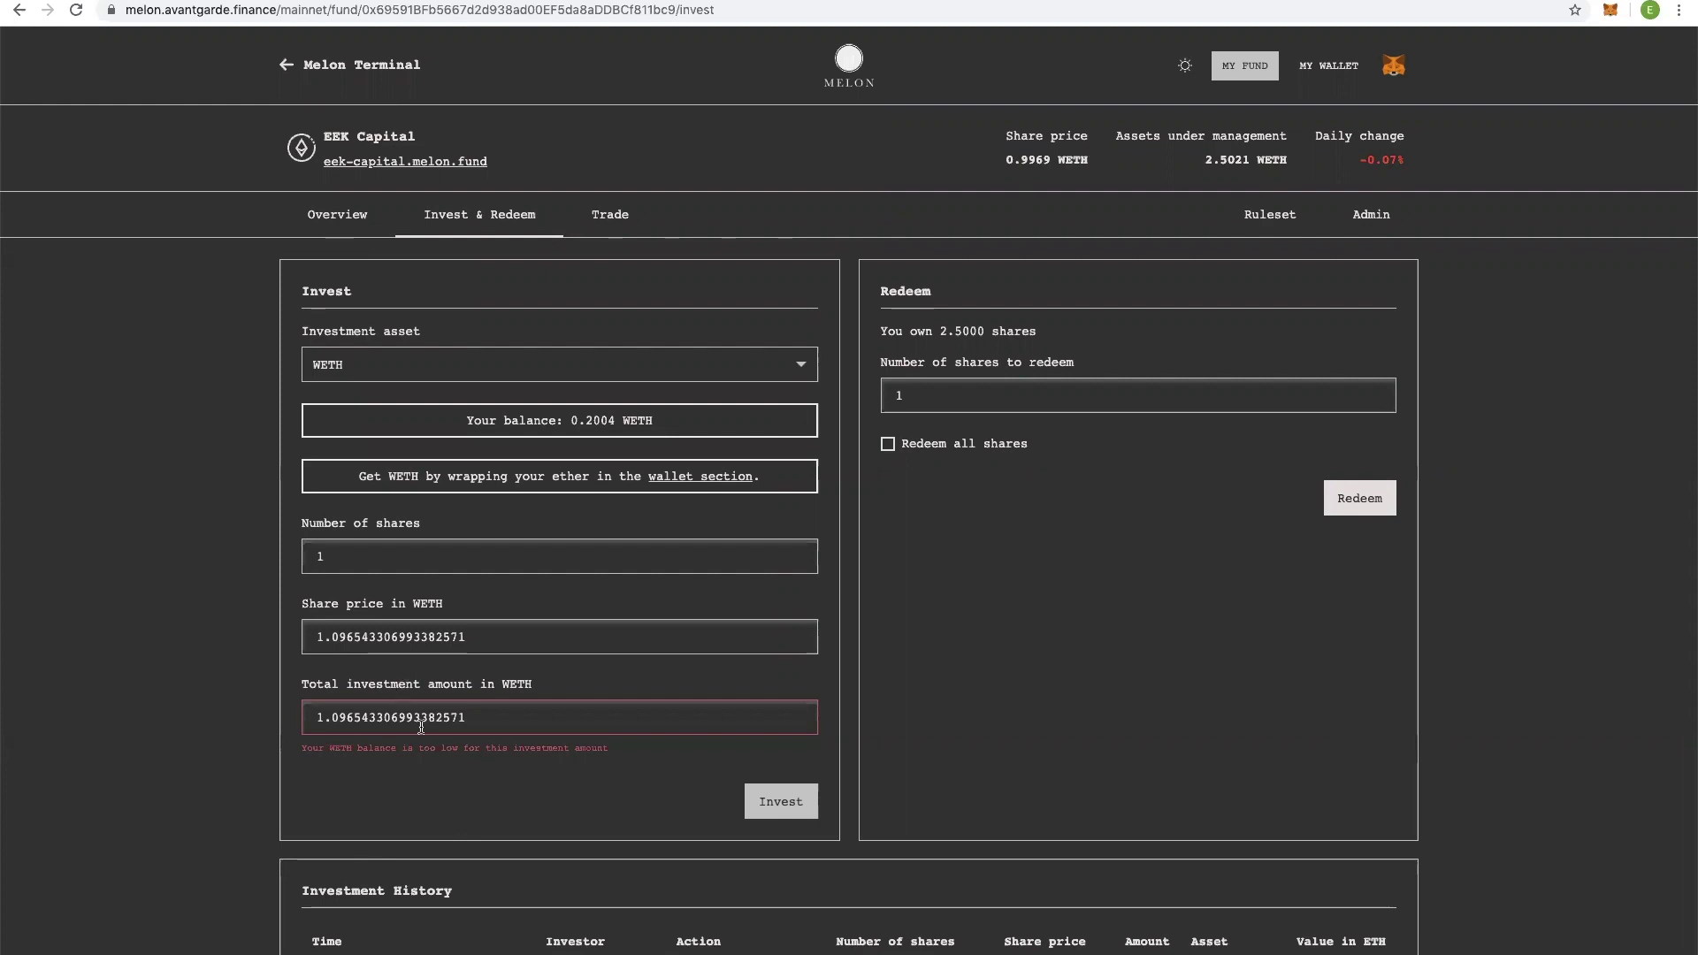
triple_click(345, 716)
double_click(330, 556)
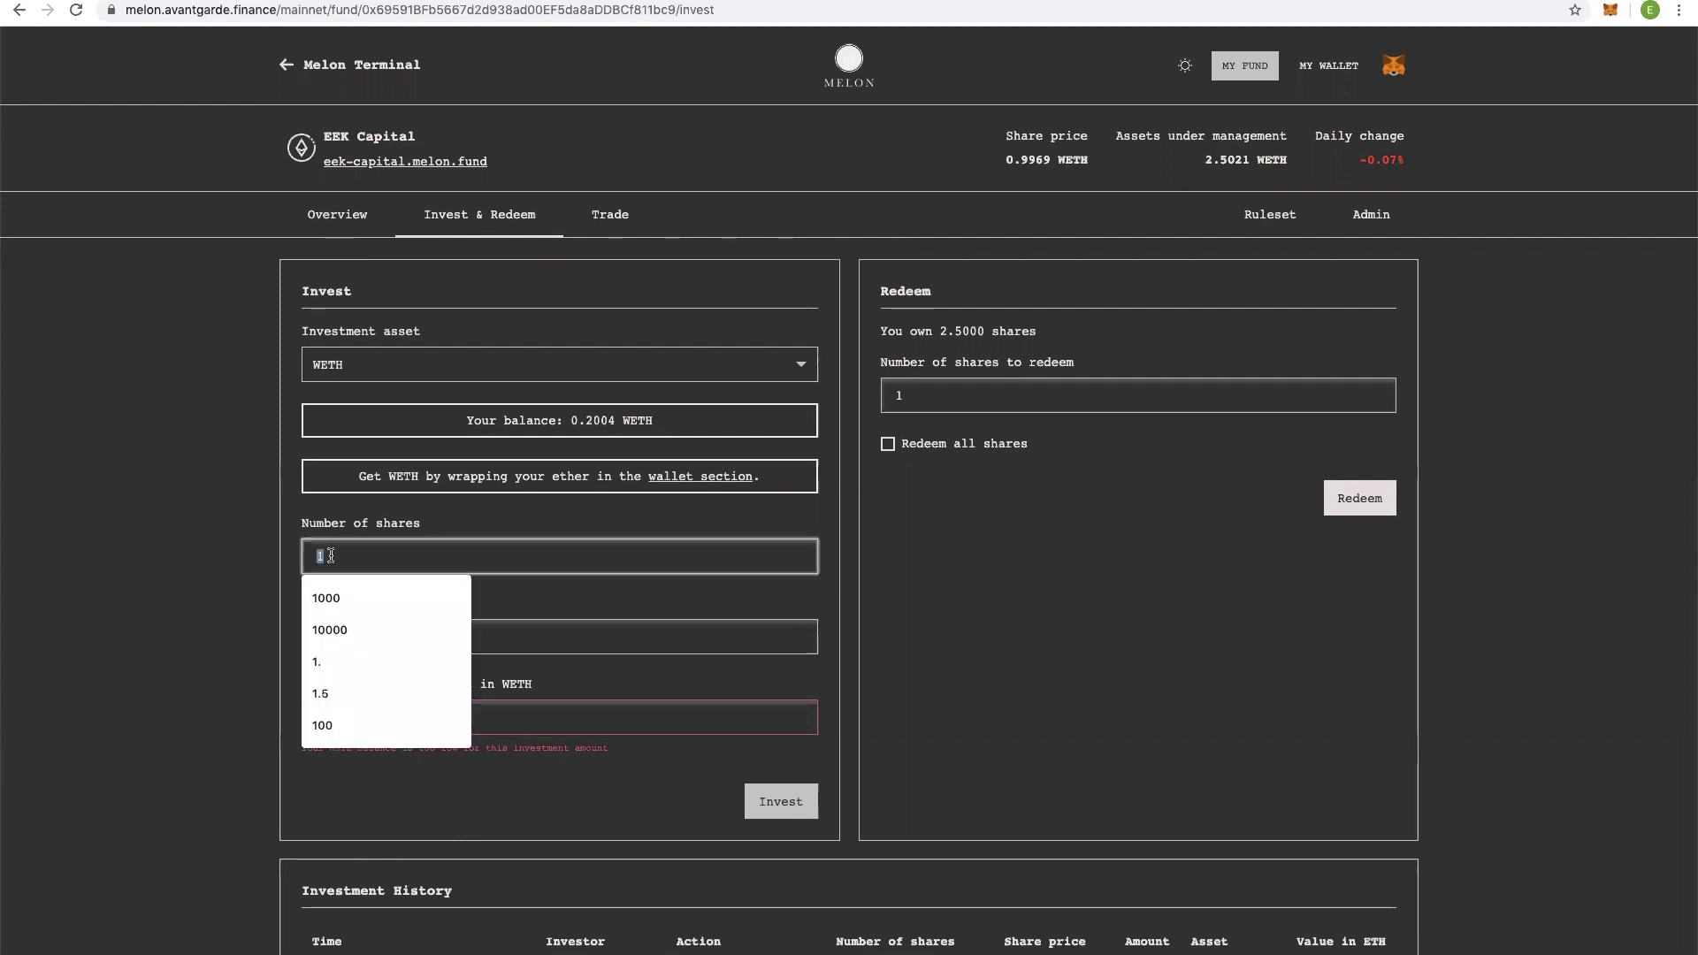
type(".2")
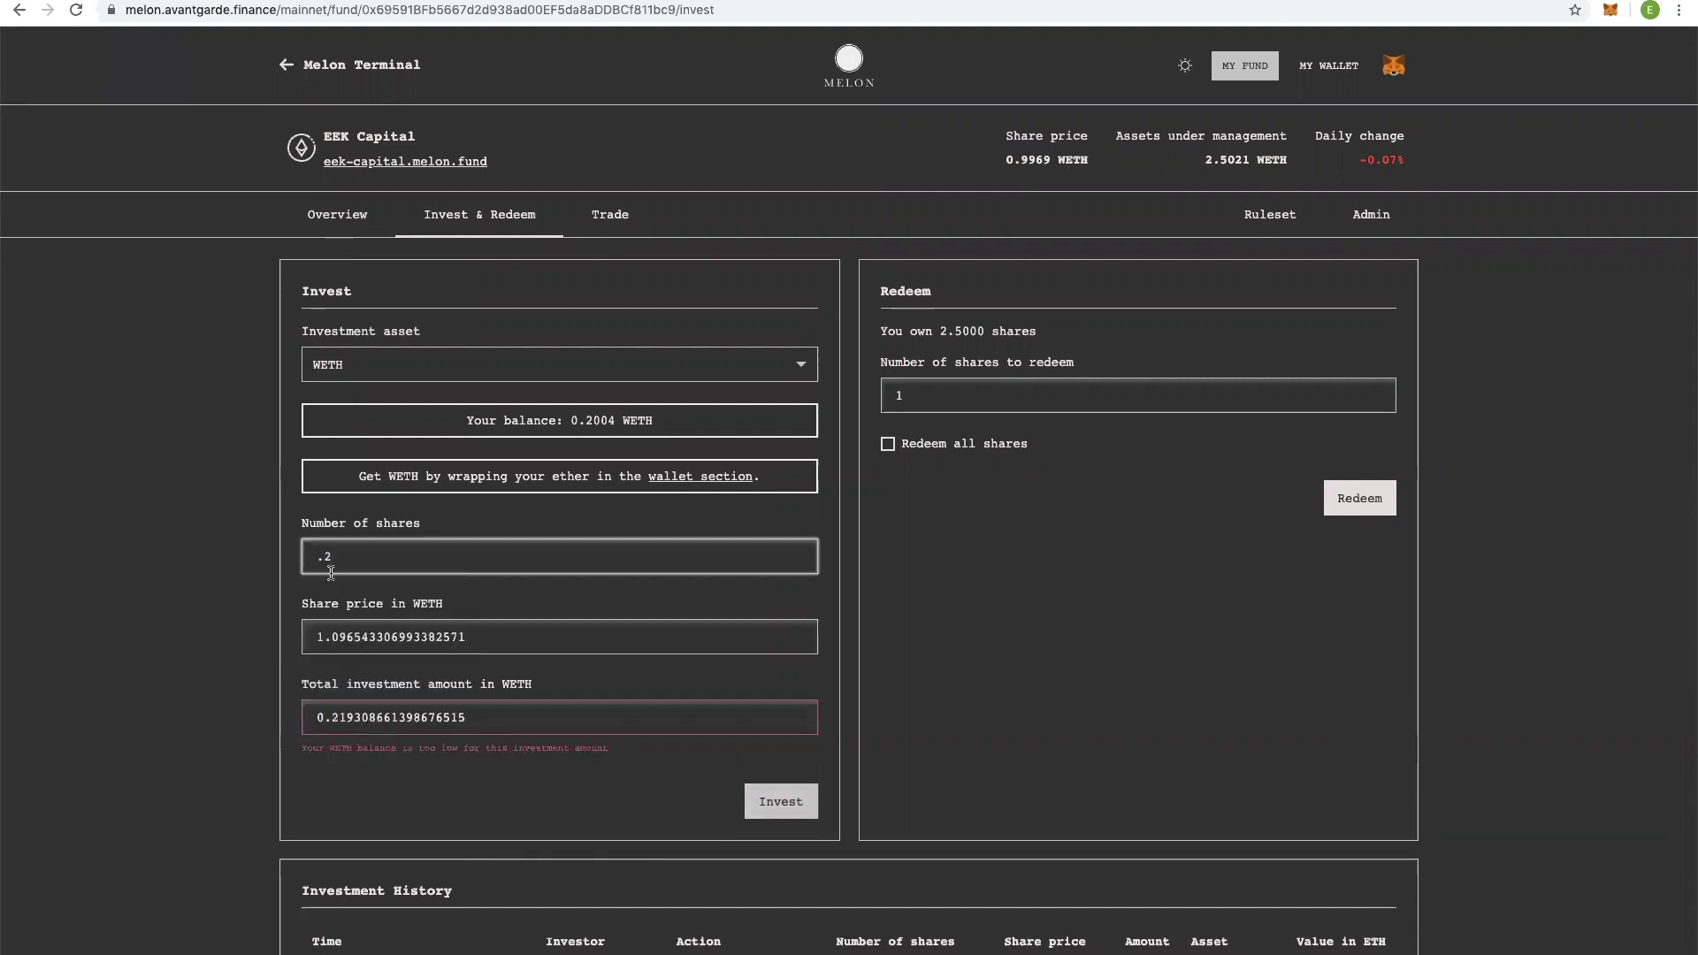
key("BackSpace")
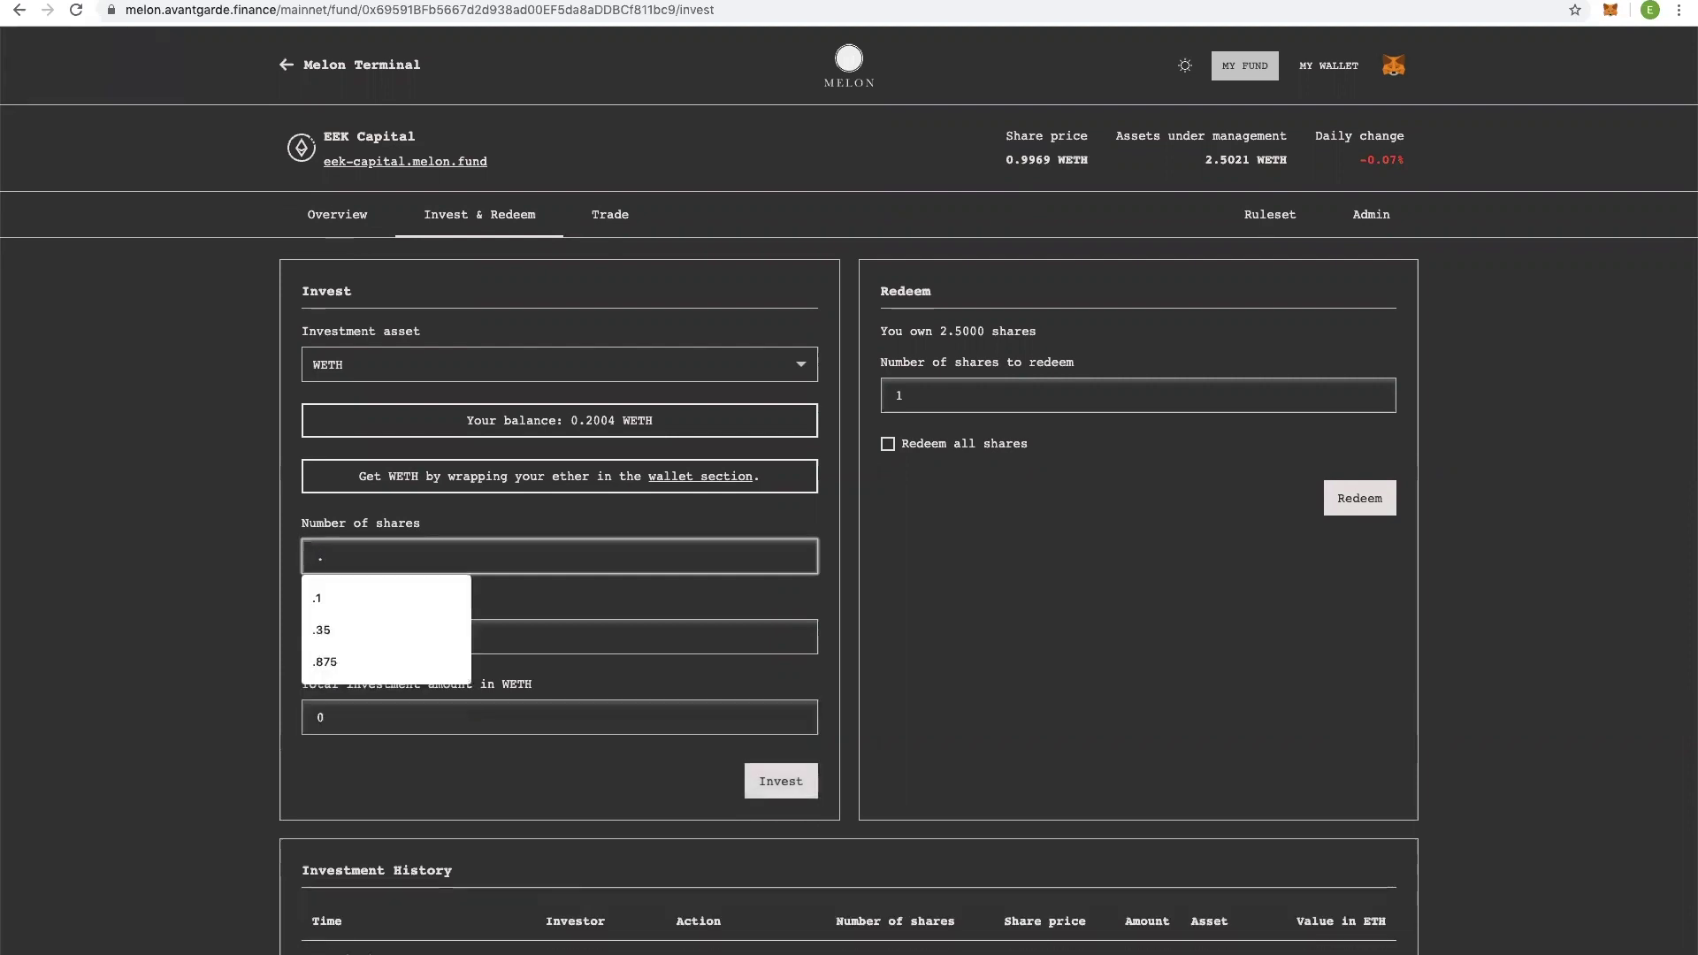
type("1")
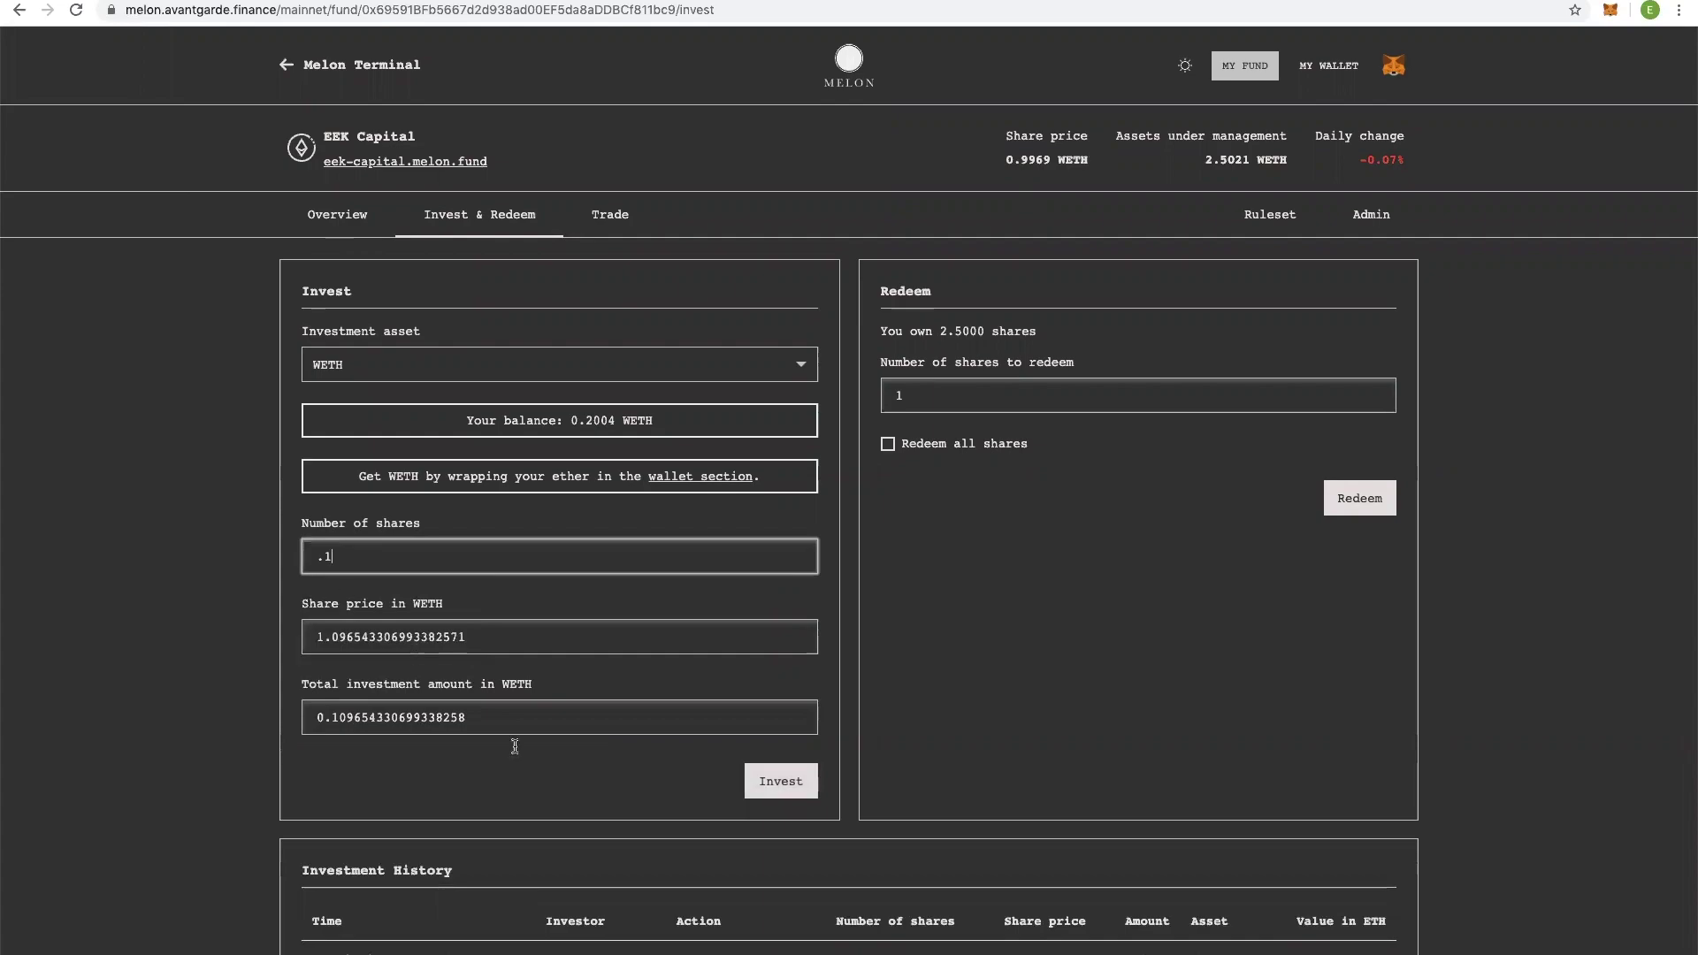
left_click(793, 784)
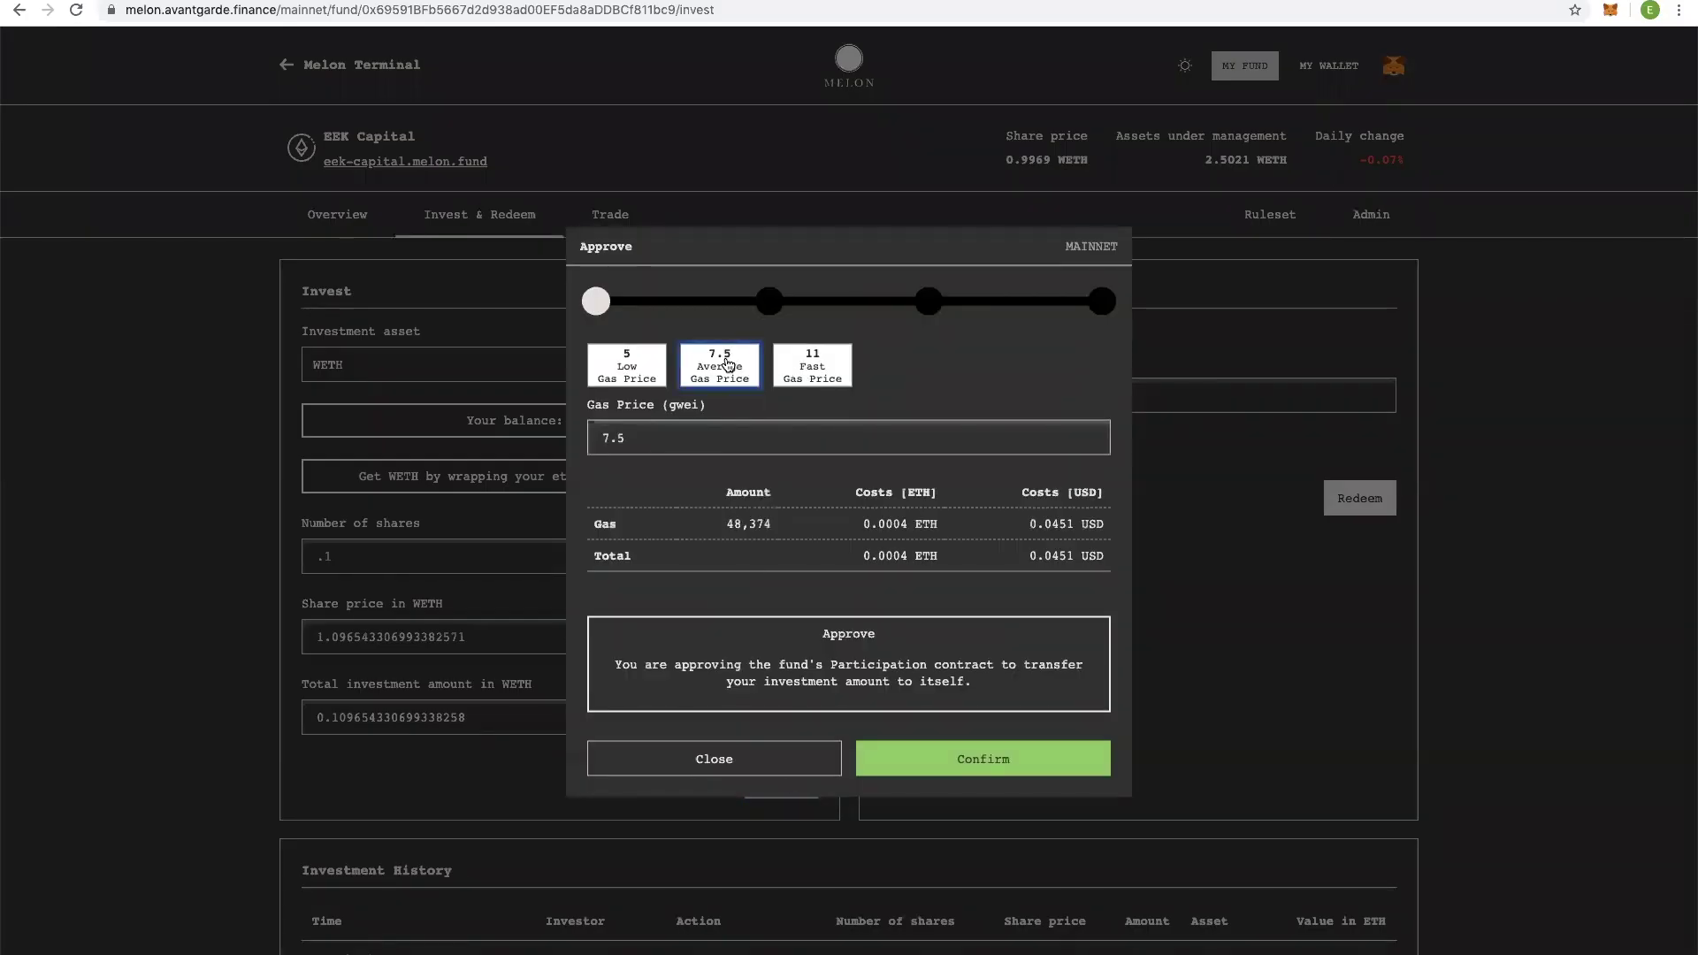
Approve the transfer, then submit the .1-share investment request at fast gas price 10.
left_click(947, 757)
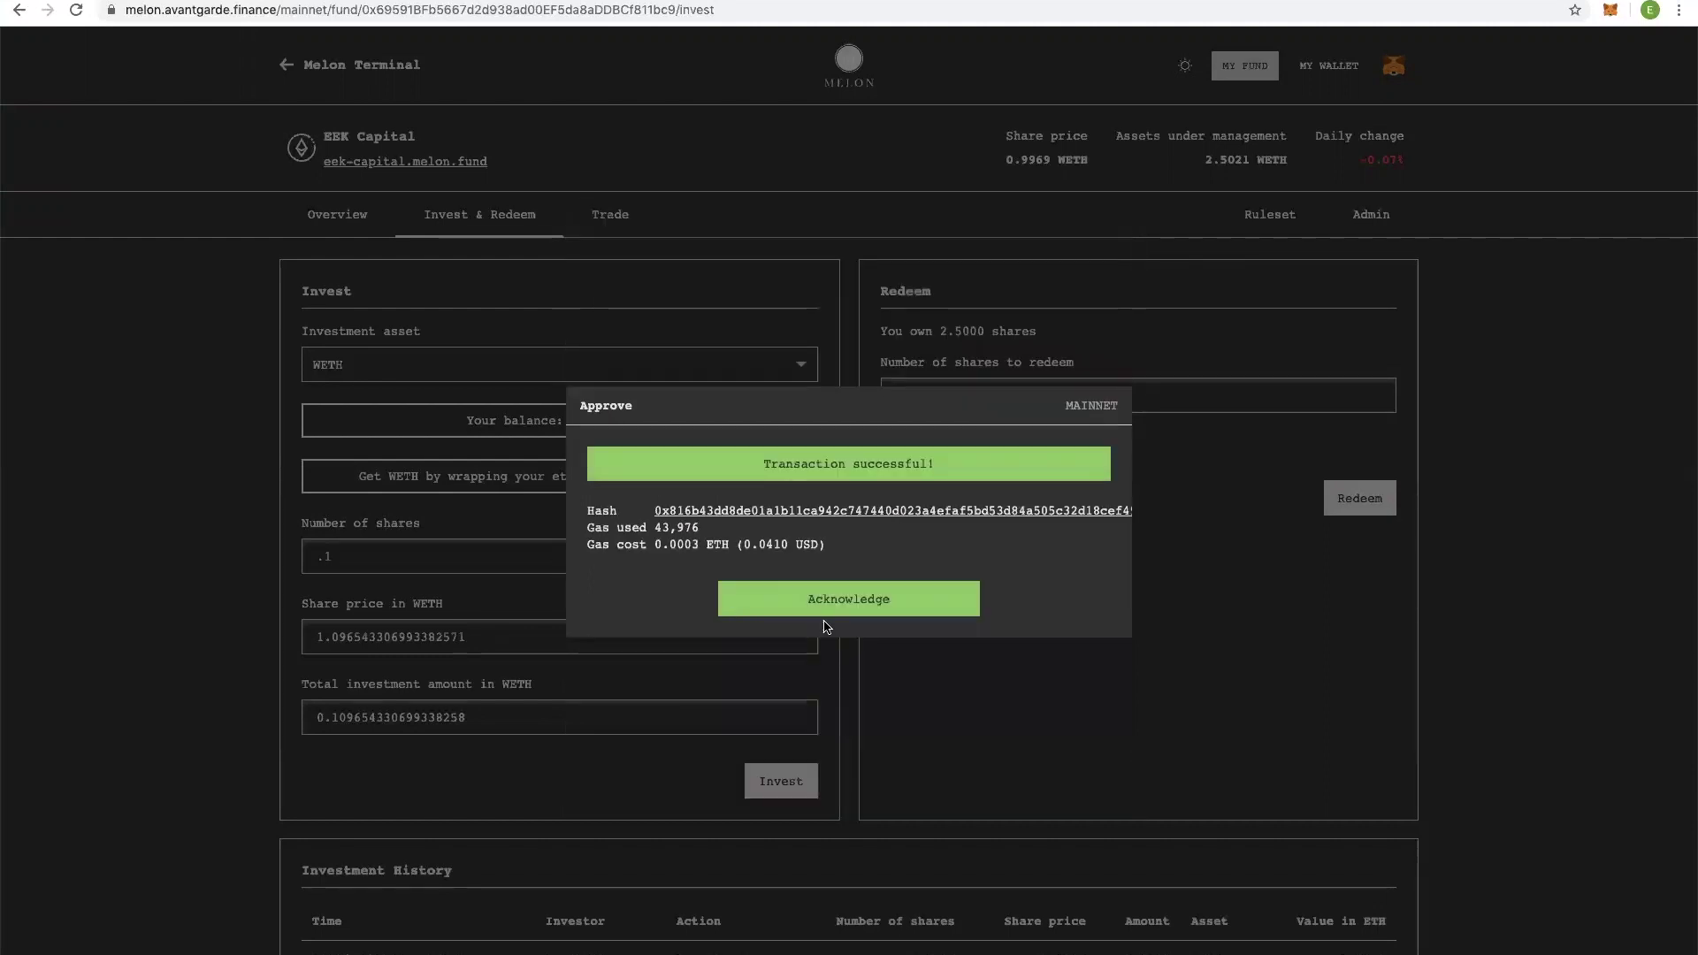
left_click(851, 602)
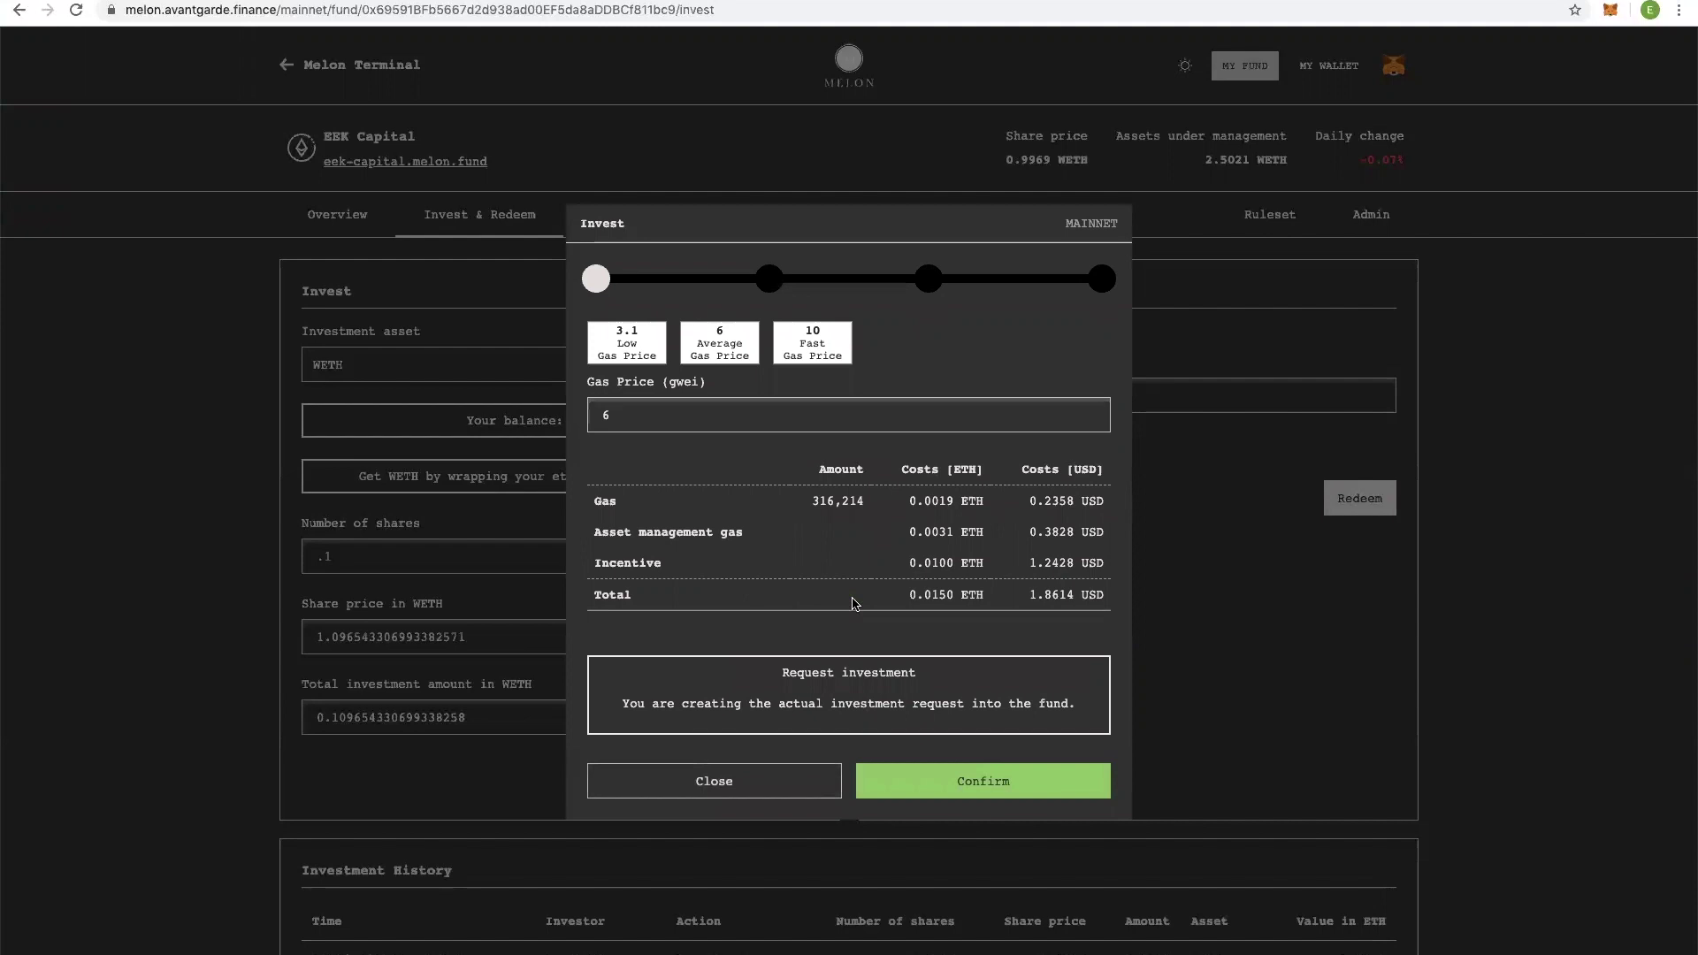
left_click(820, 362)
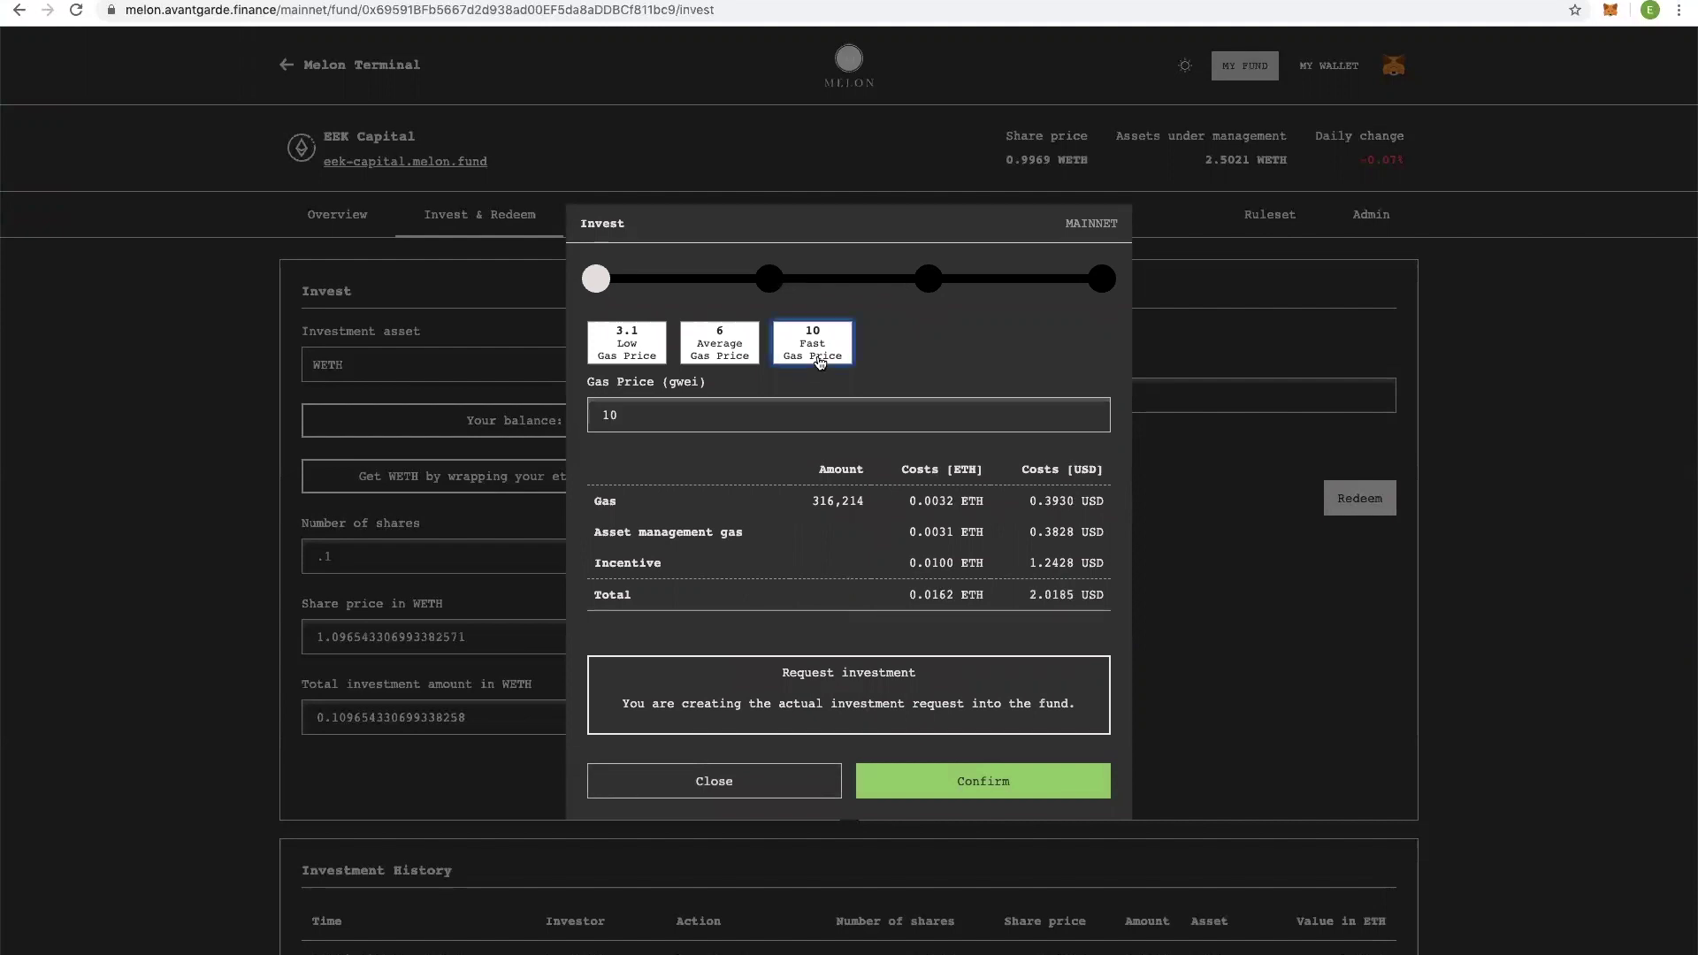
left_click(977, 796)
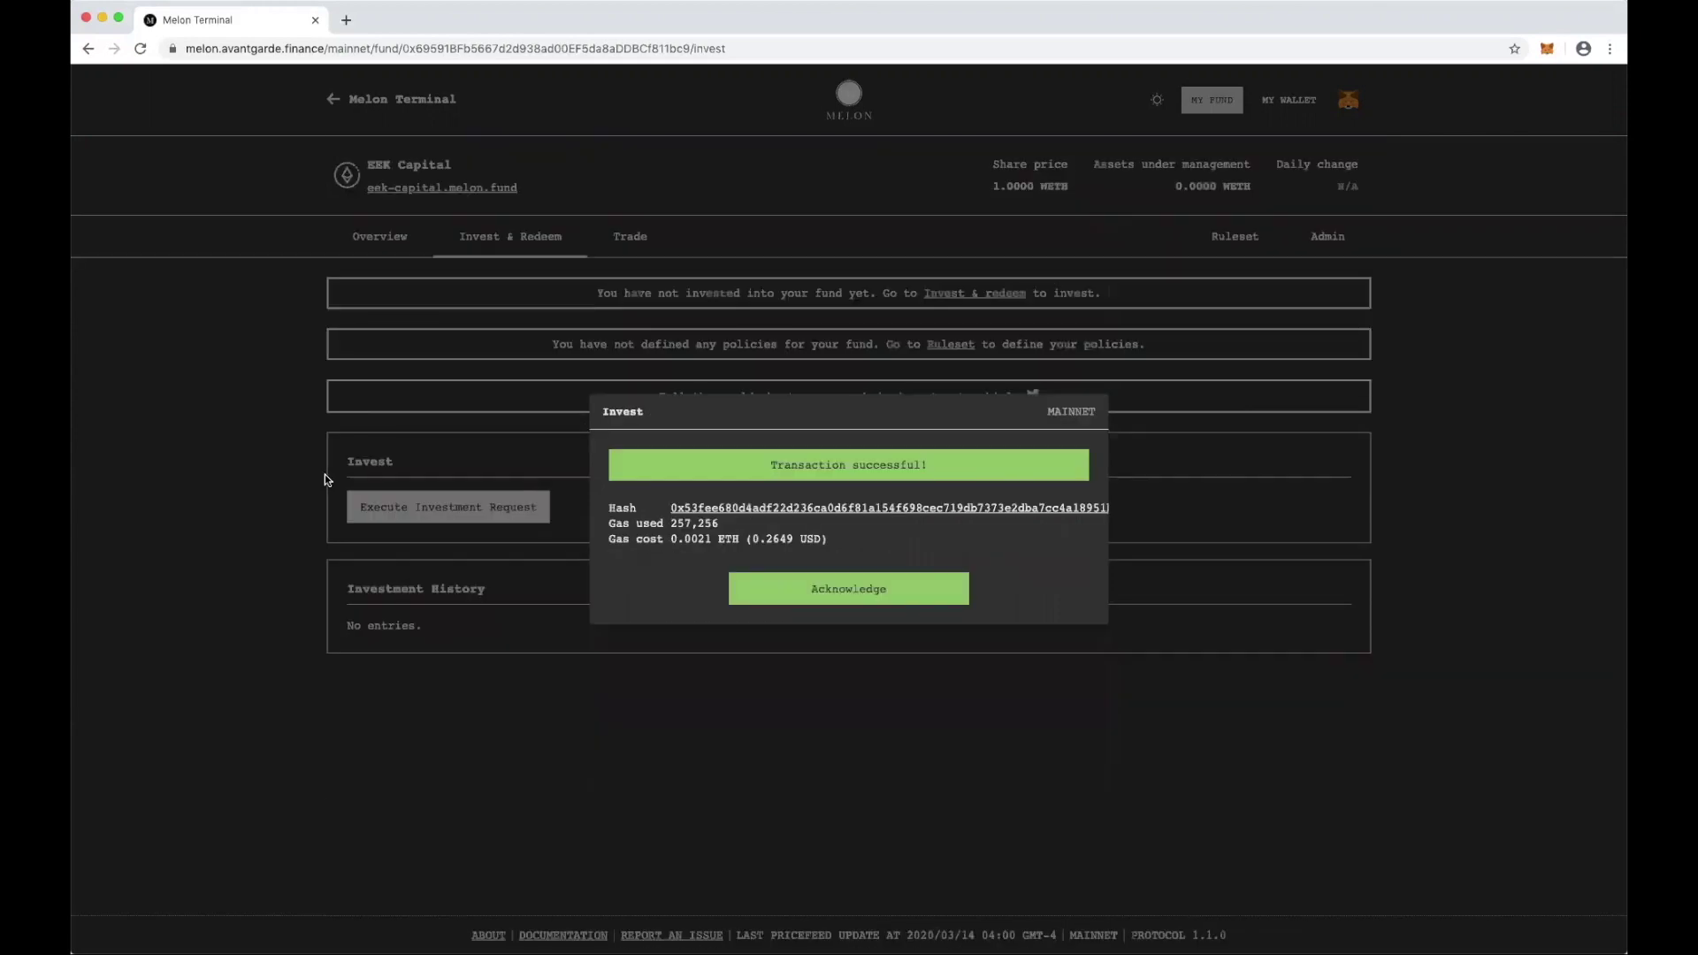
Execute the investment request at fast gas price 8 so the fund holds 1.0000 WETH, then go to Trade.
left_click(814, 588)
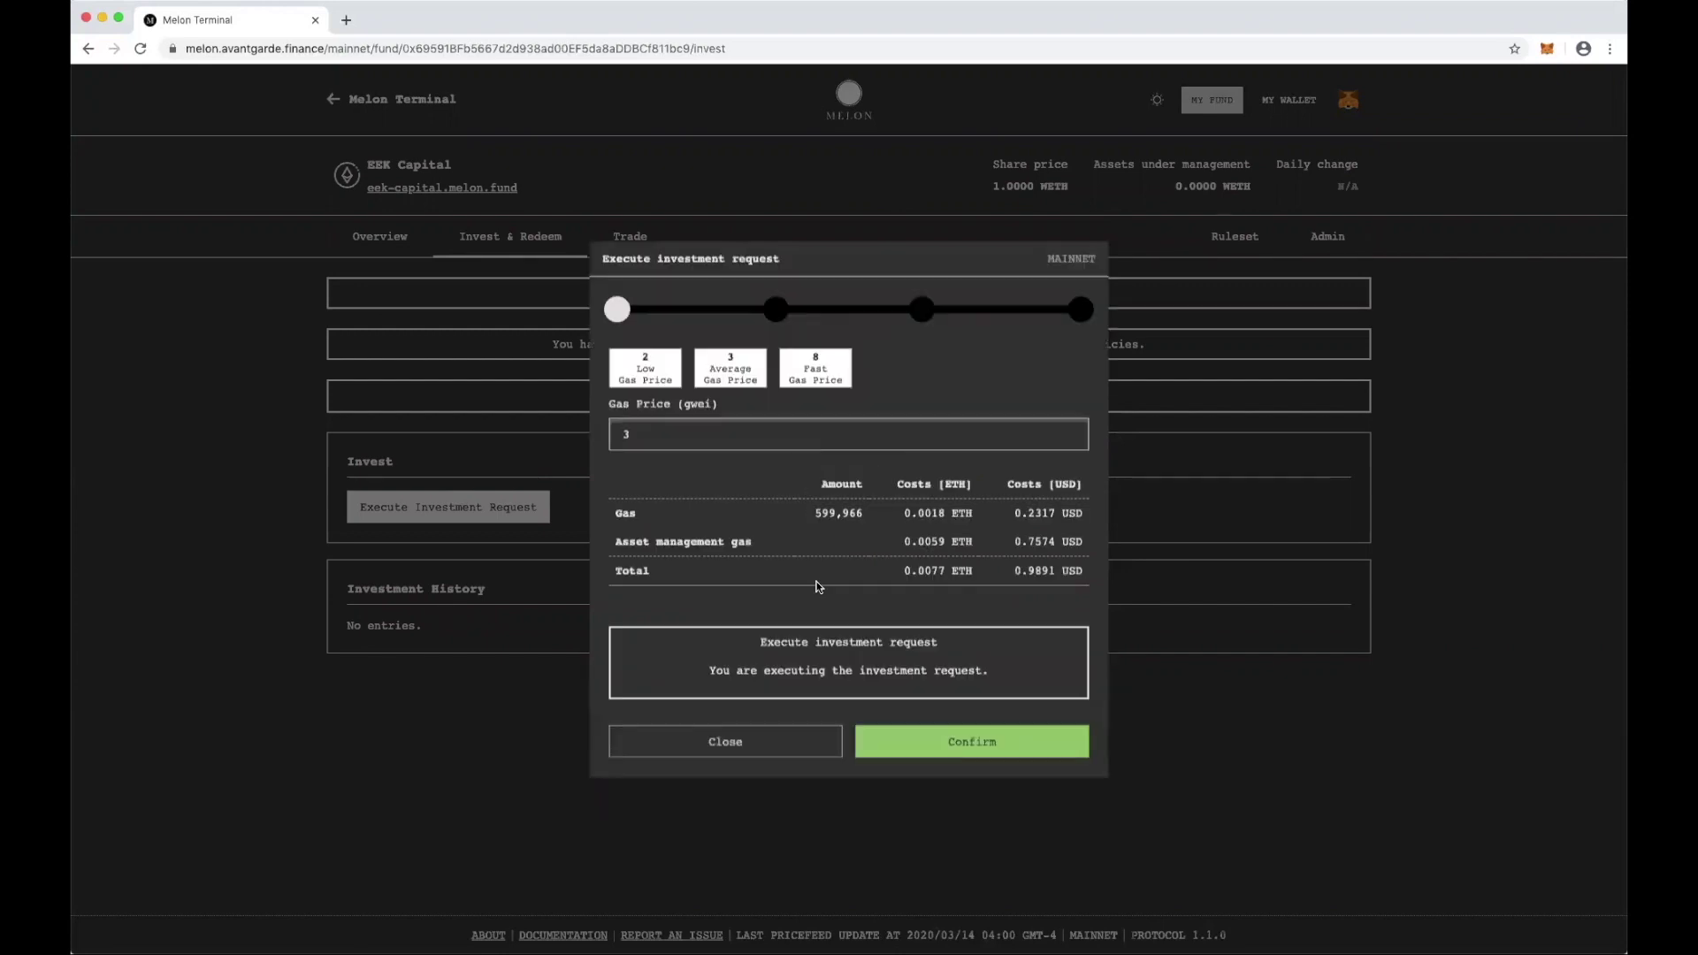
left_click(814, 365)
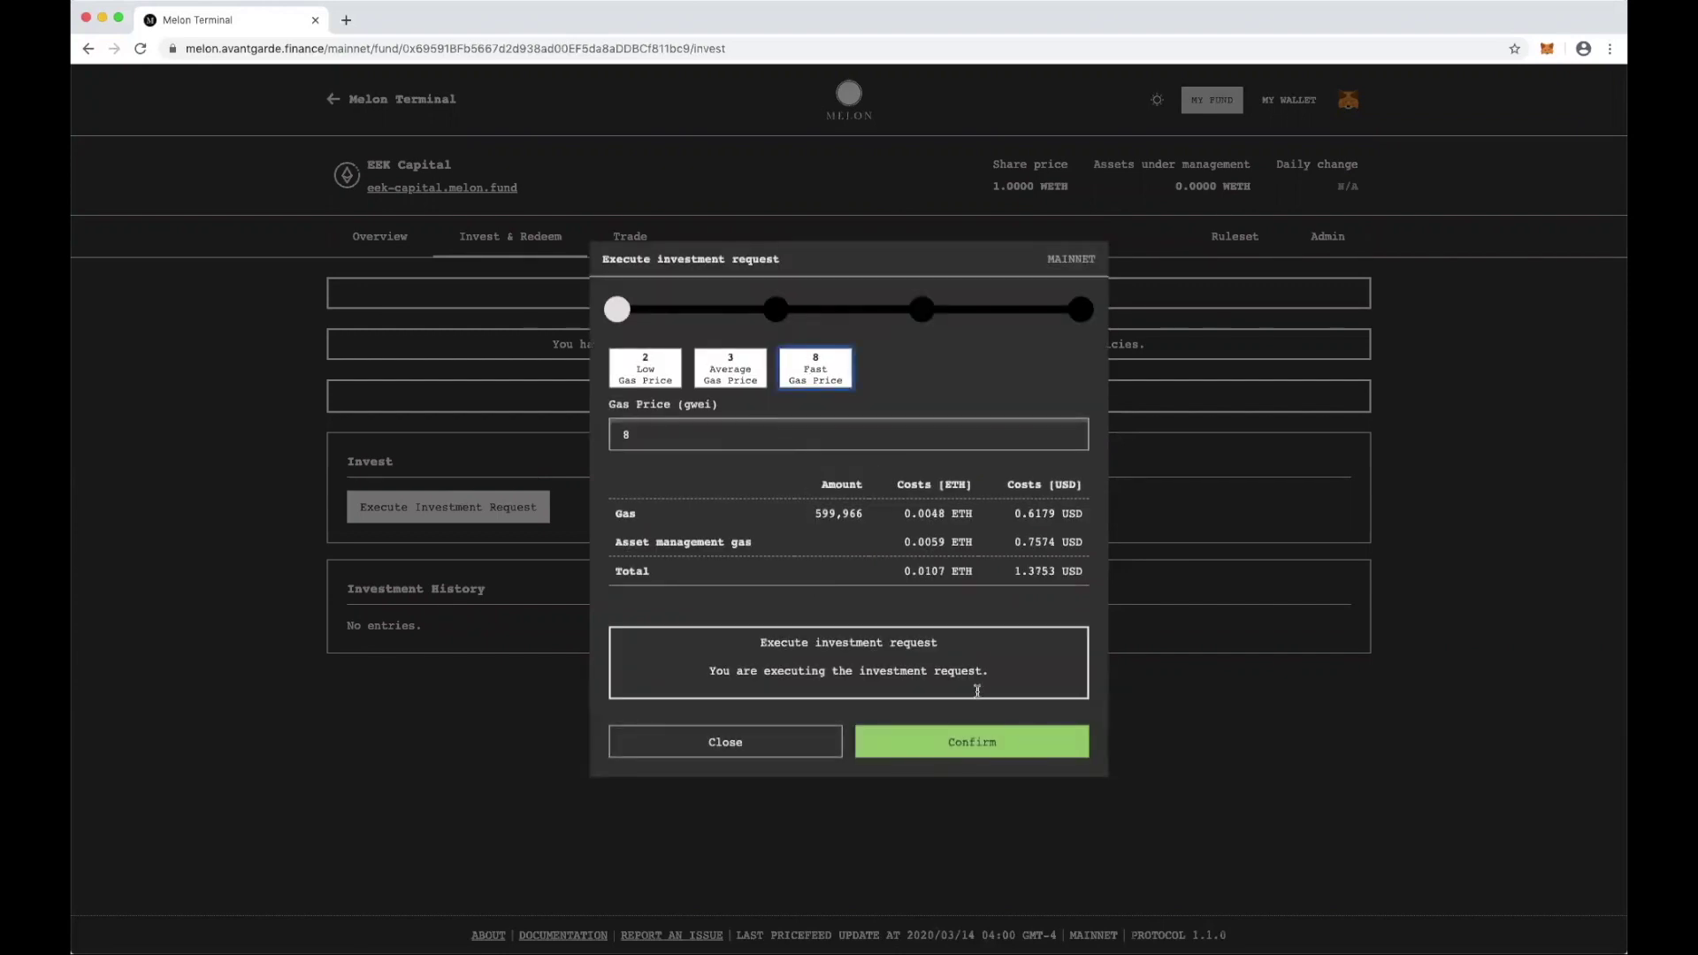
left_click(999, 741)
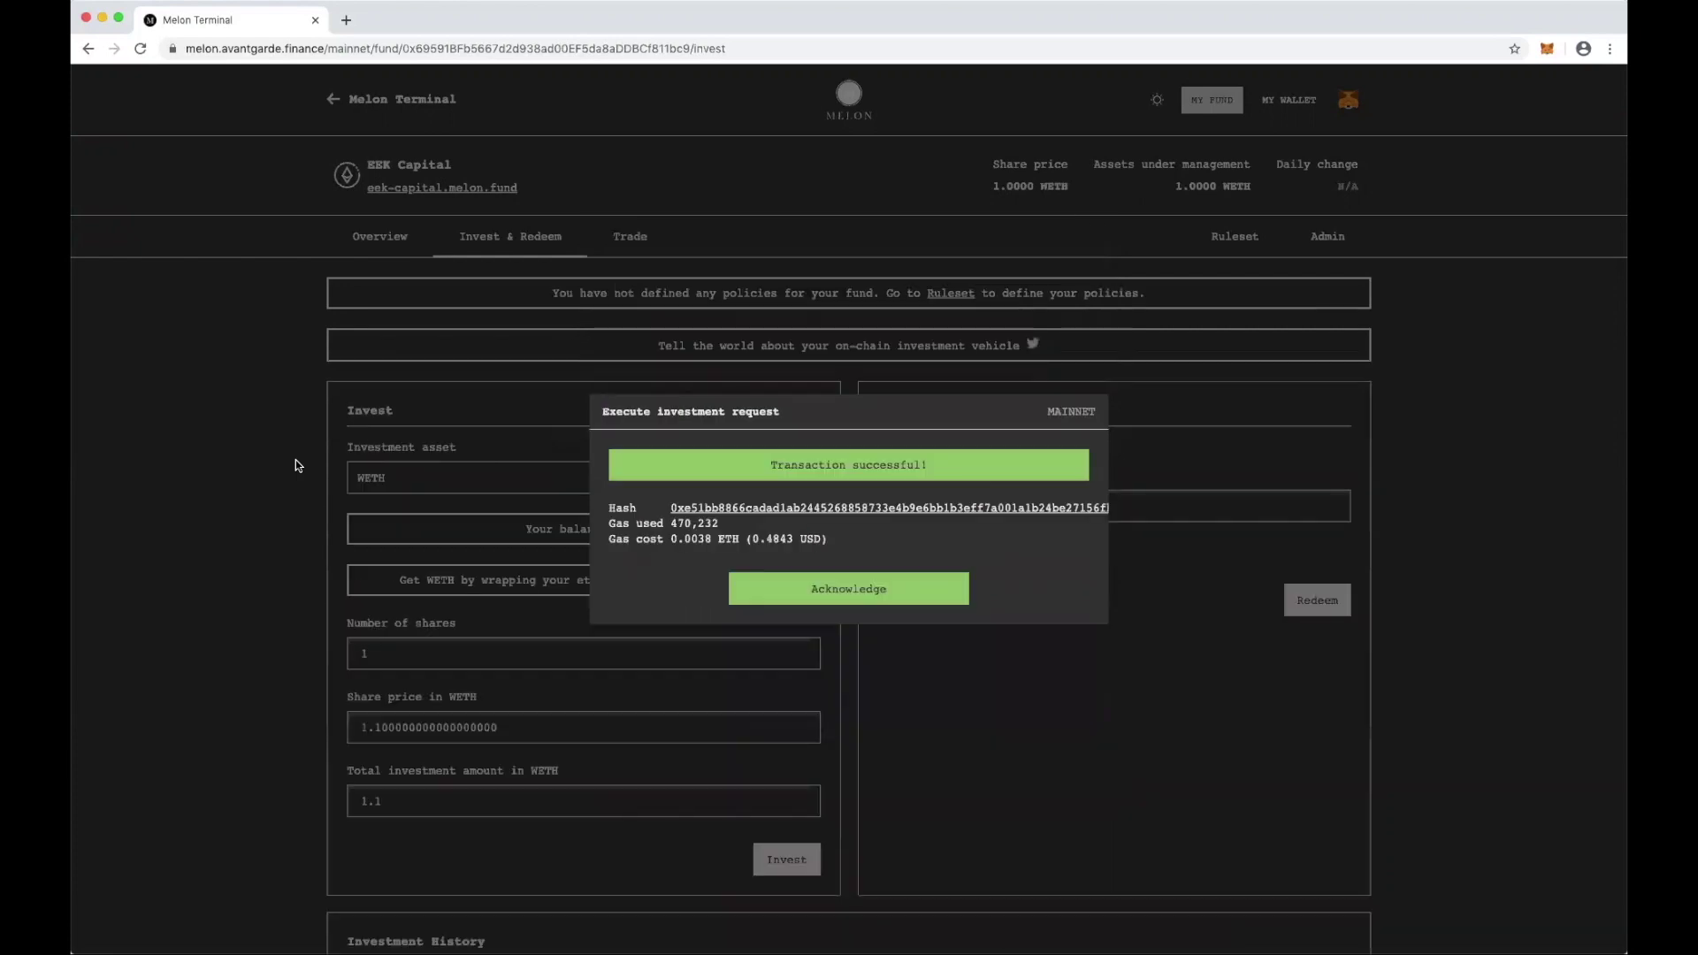
left_click(858, 588)
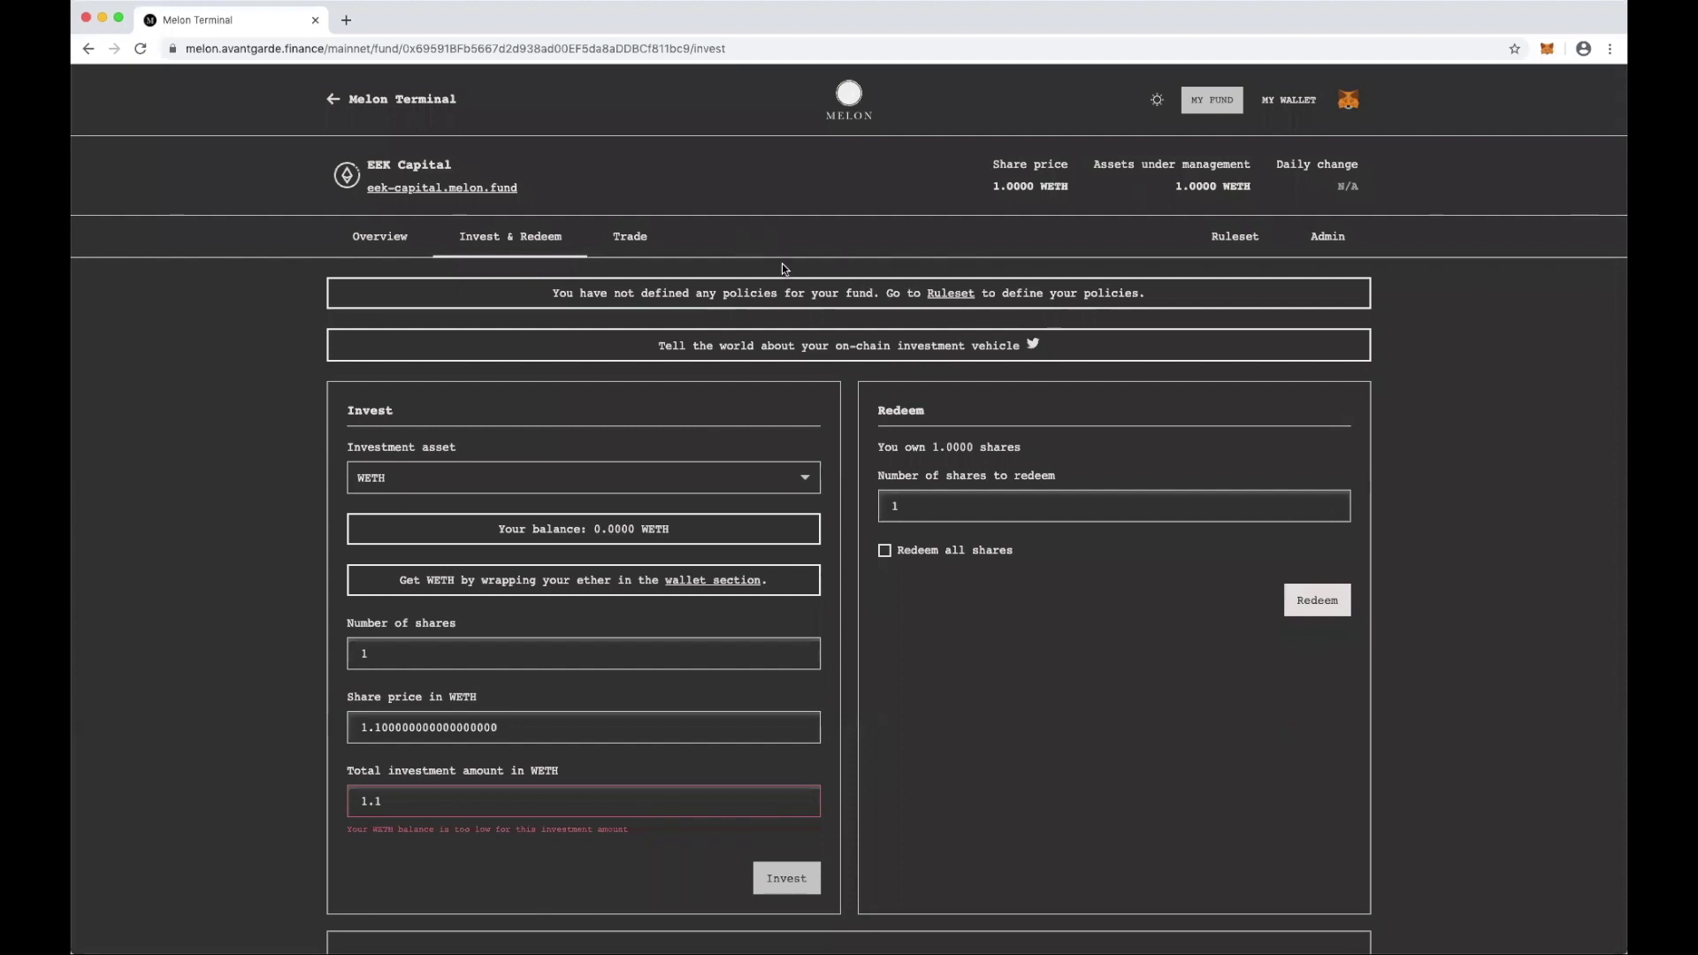
left_click(629, 236)
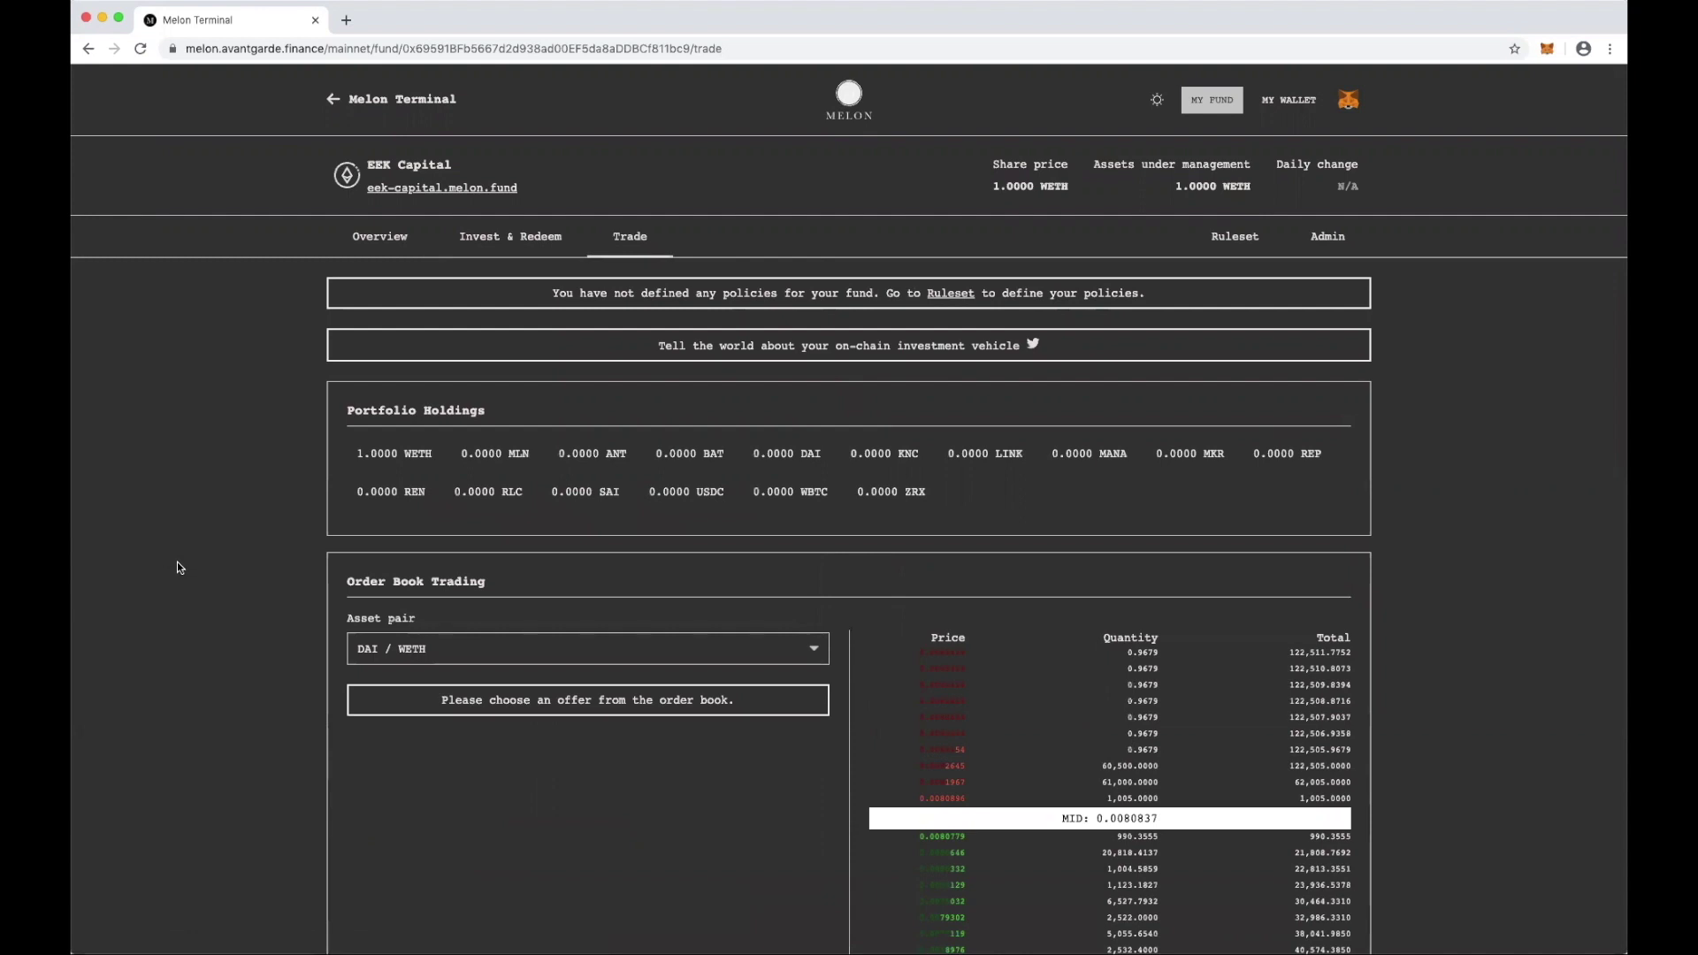
Scroll down the Trade page past the order book to the Request a Quote on 0x section.
scroll(196, 571, "down", 1)
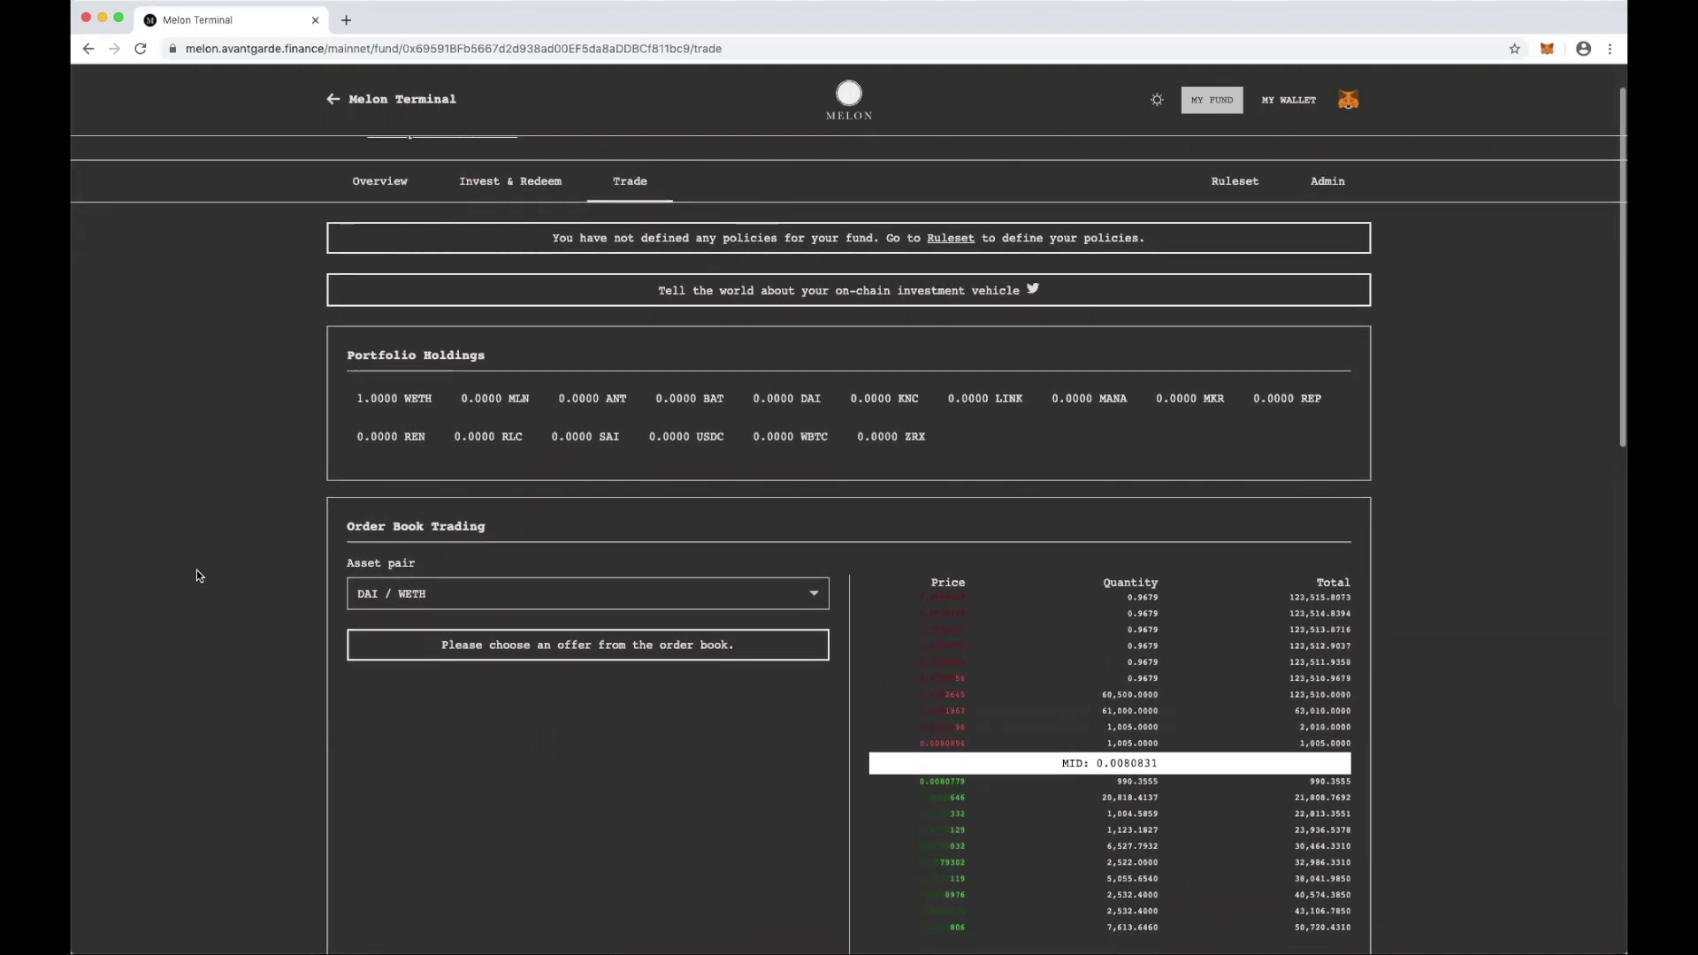
scroll(196, 576, "down", 2)
scroll(196, 576, "up", 1)
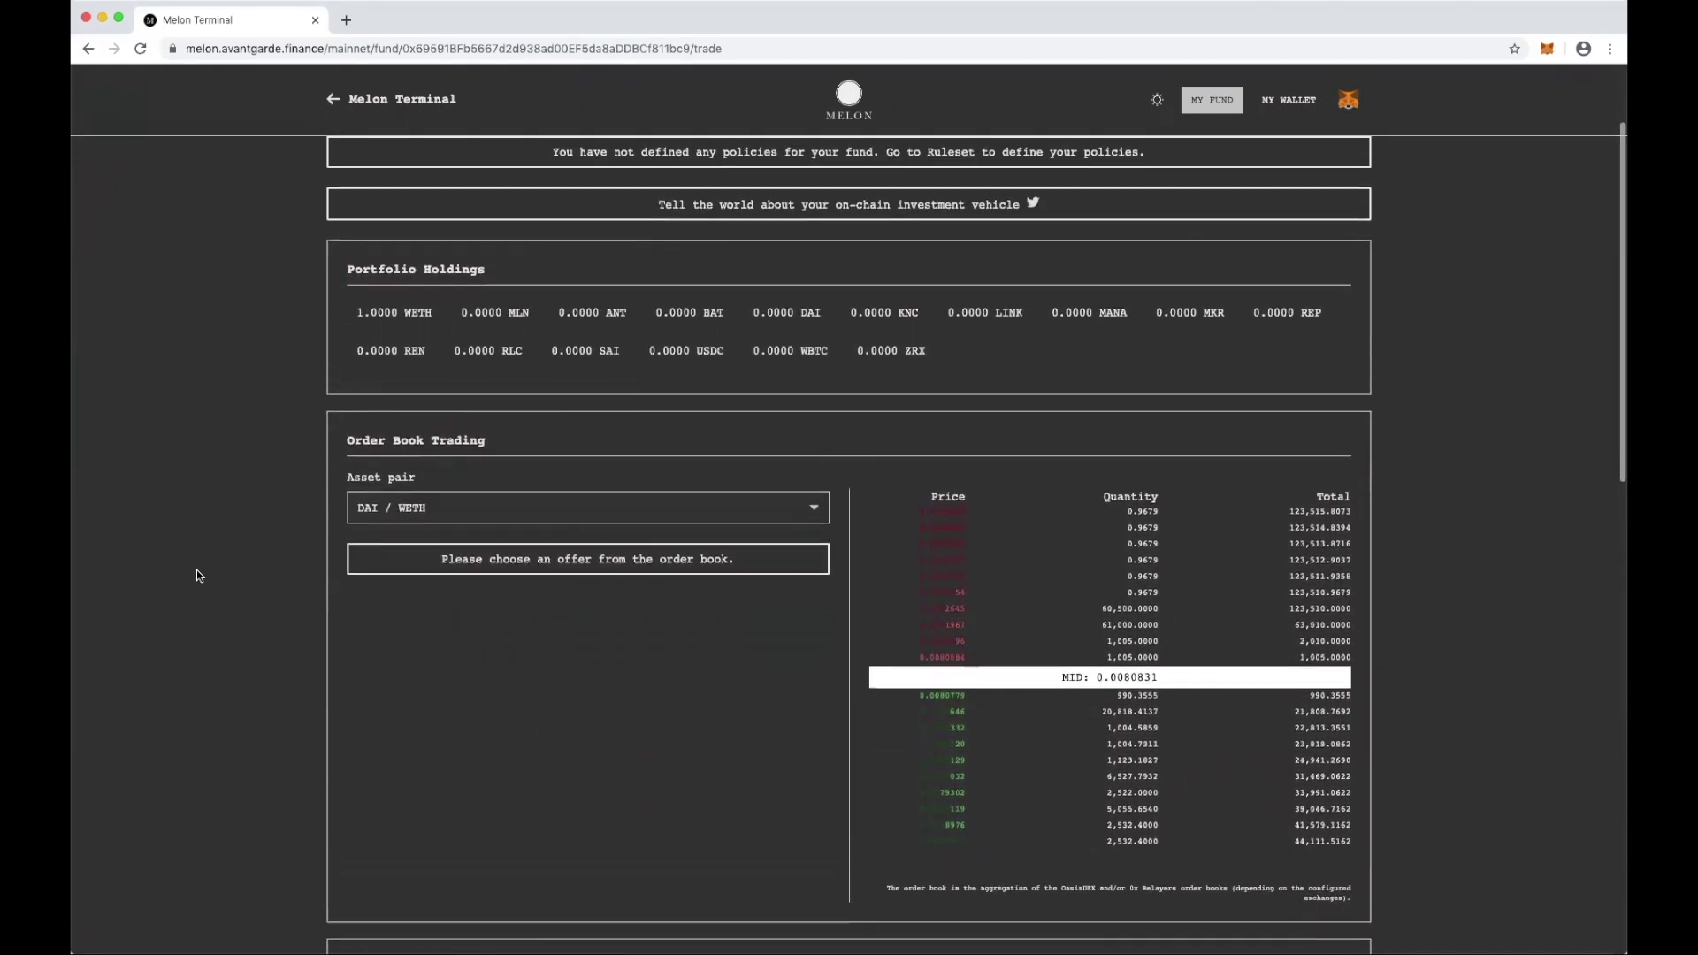
scroll(197, 570, "down", 2)
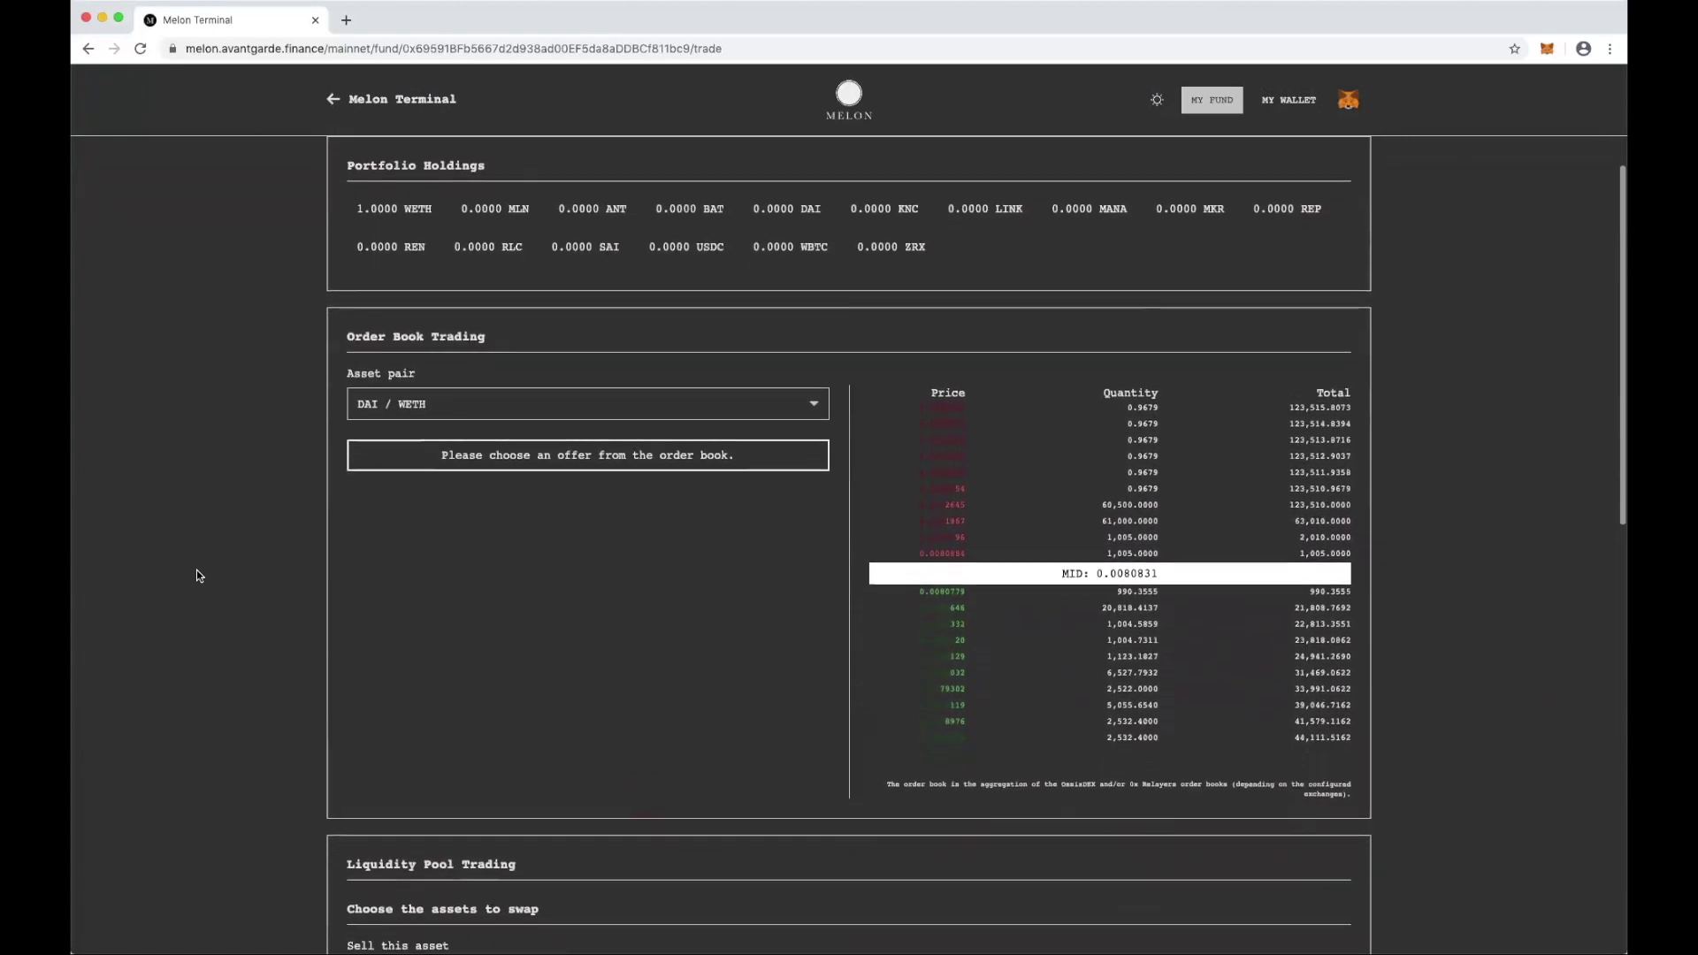
scroll(237, 548, "down", 1)
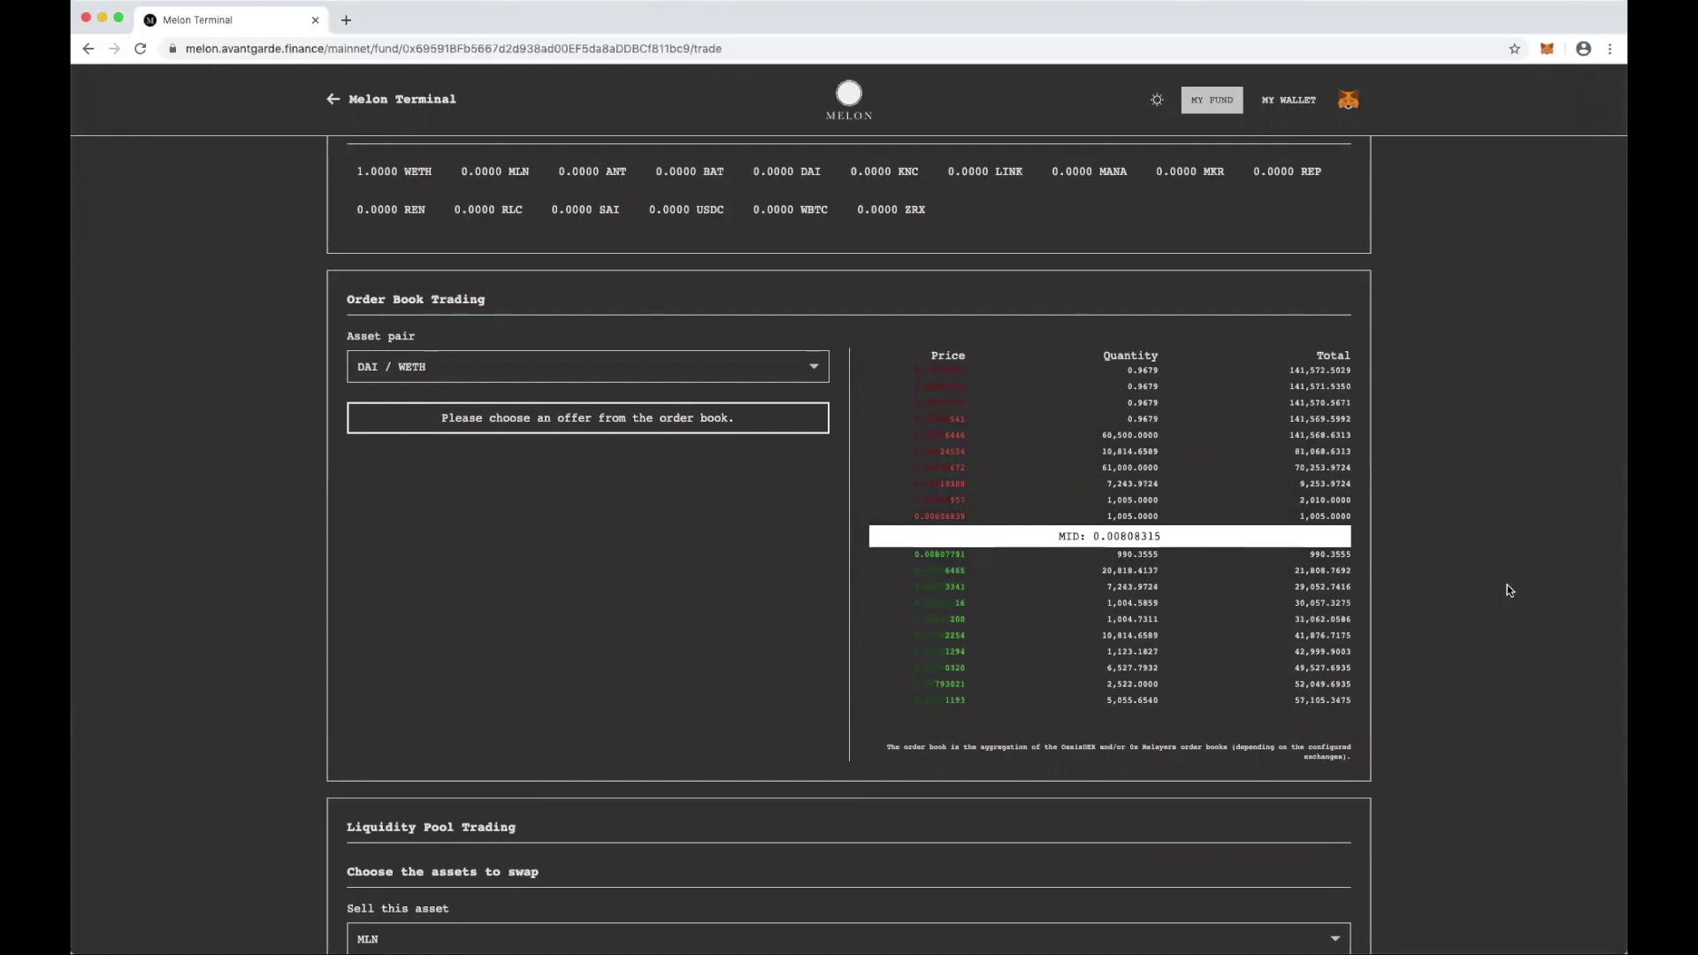
scroll(1453, 631, "down", 1)
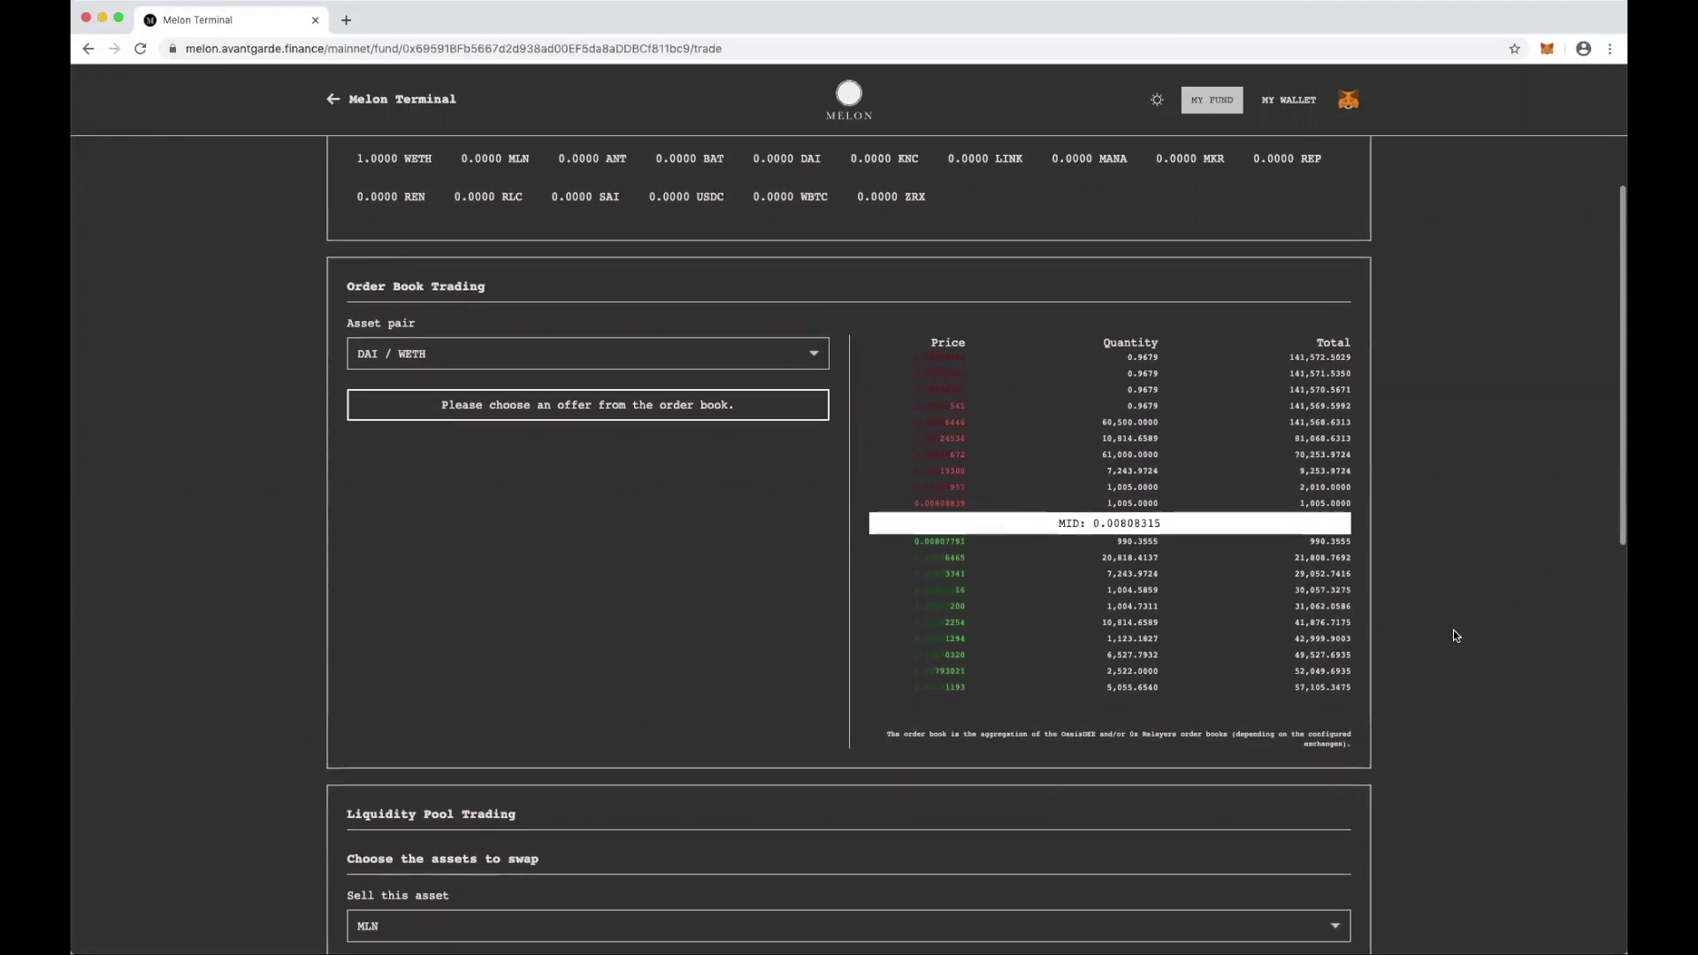
scroll(1453, 630, "down", 5)
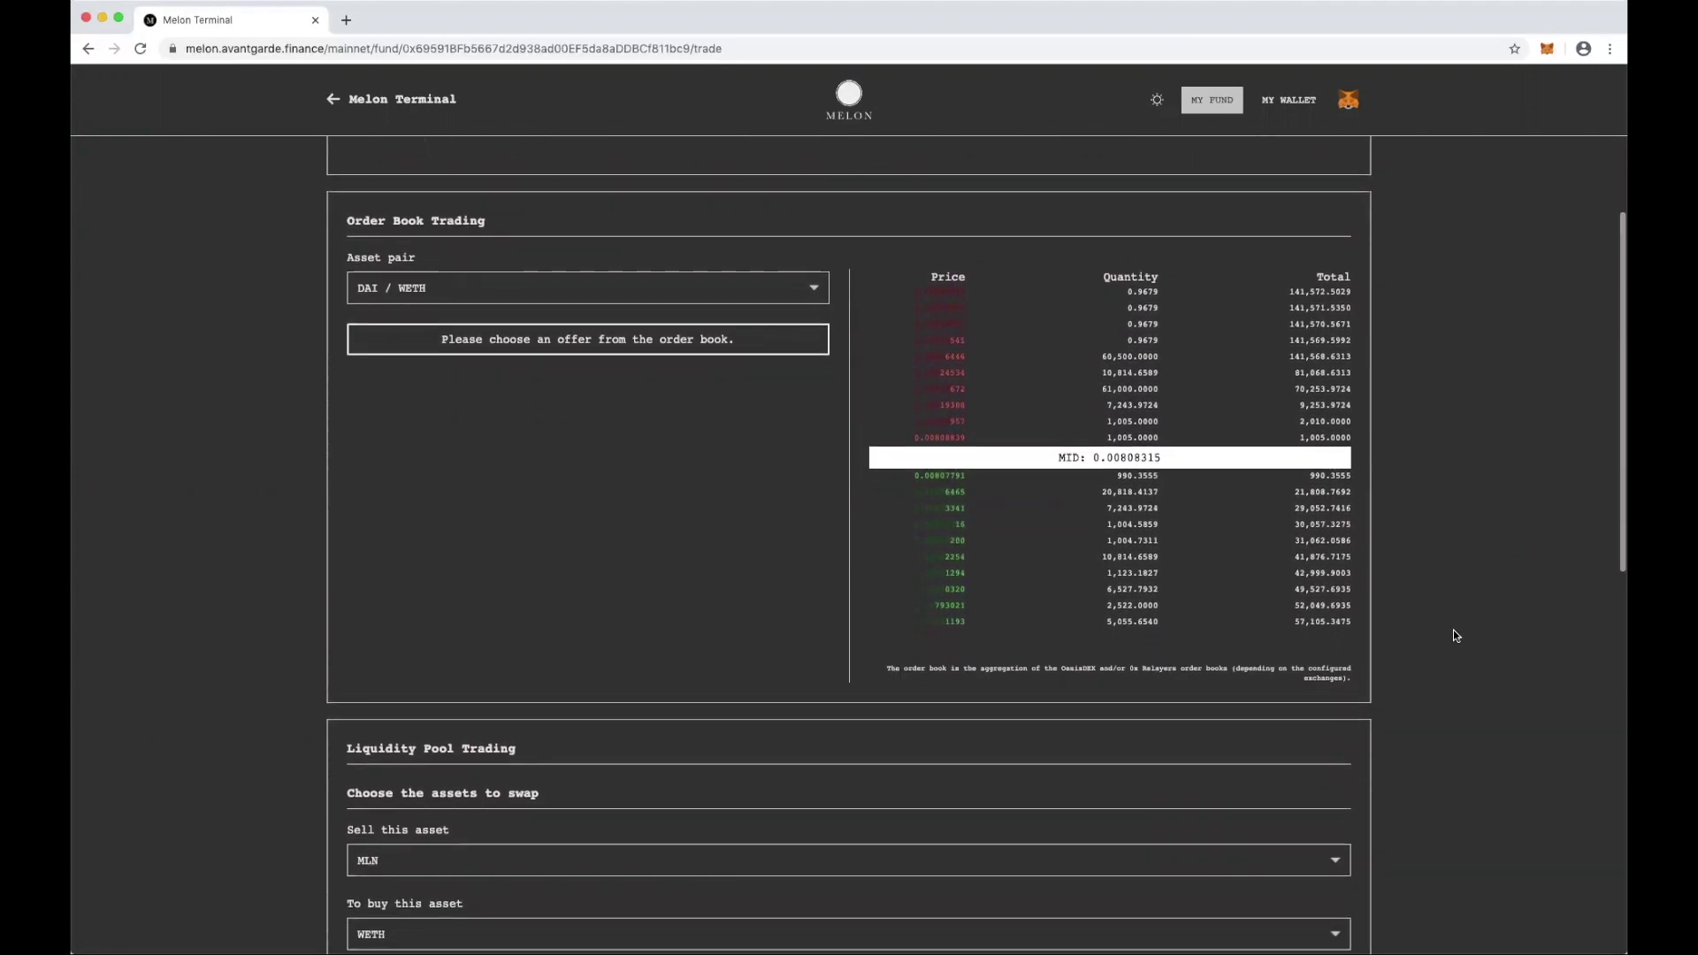
scroll(1457, 636, "down", 6)
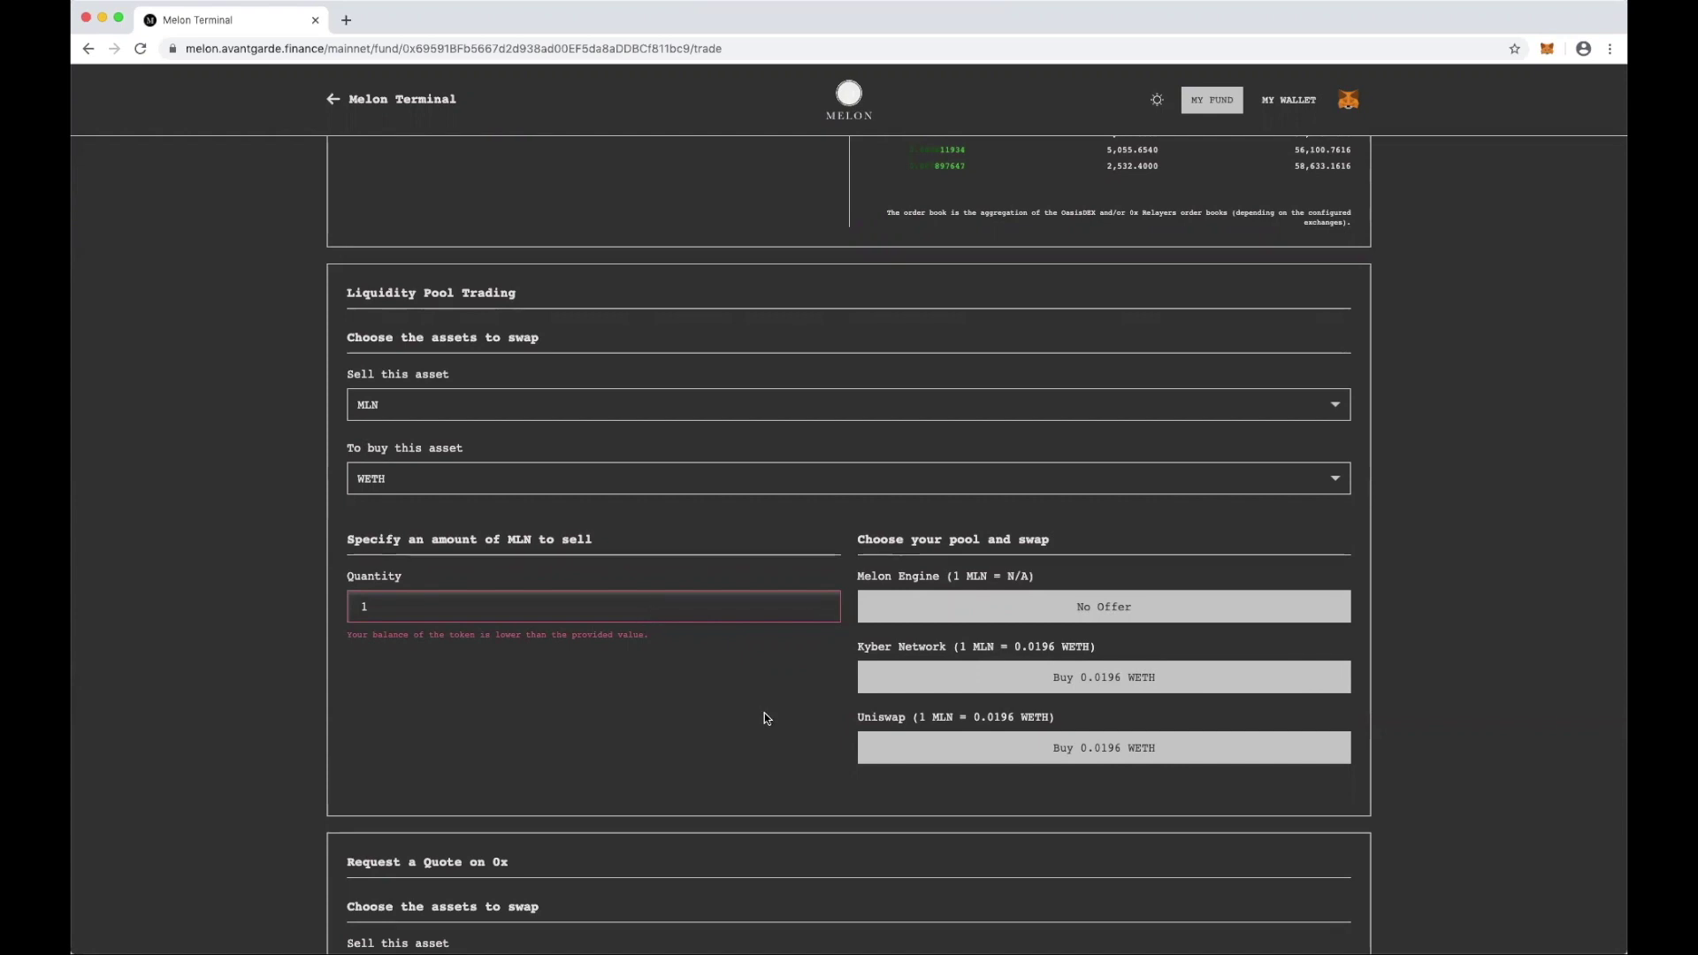
scroll(761, 713, "down", 5)
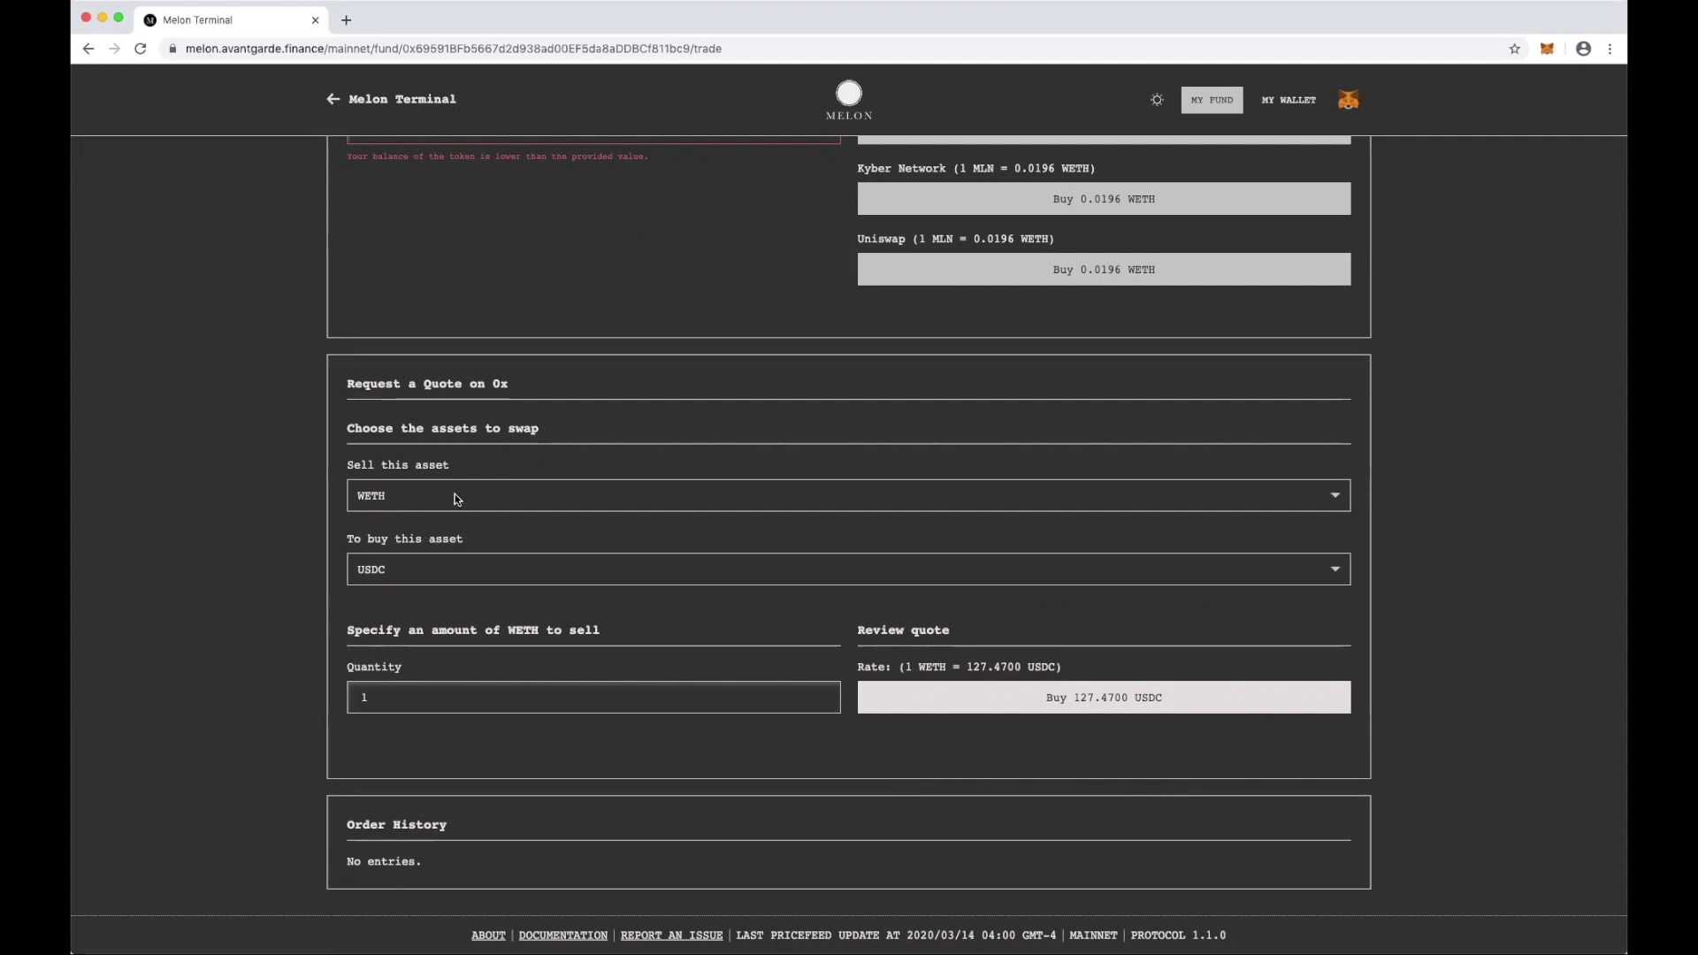
Take a 0x quote buying DAI with 0.25 WETH.
left_click(530, 570)
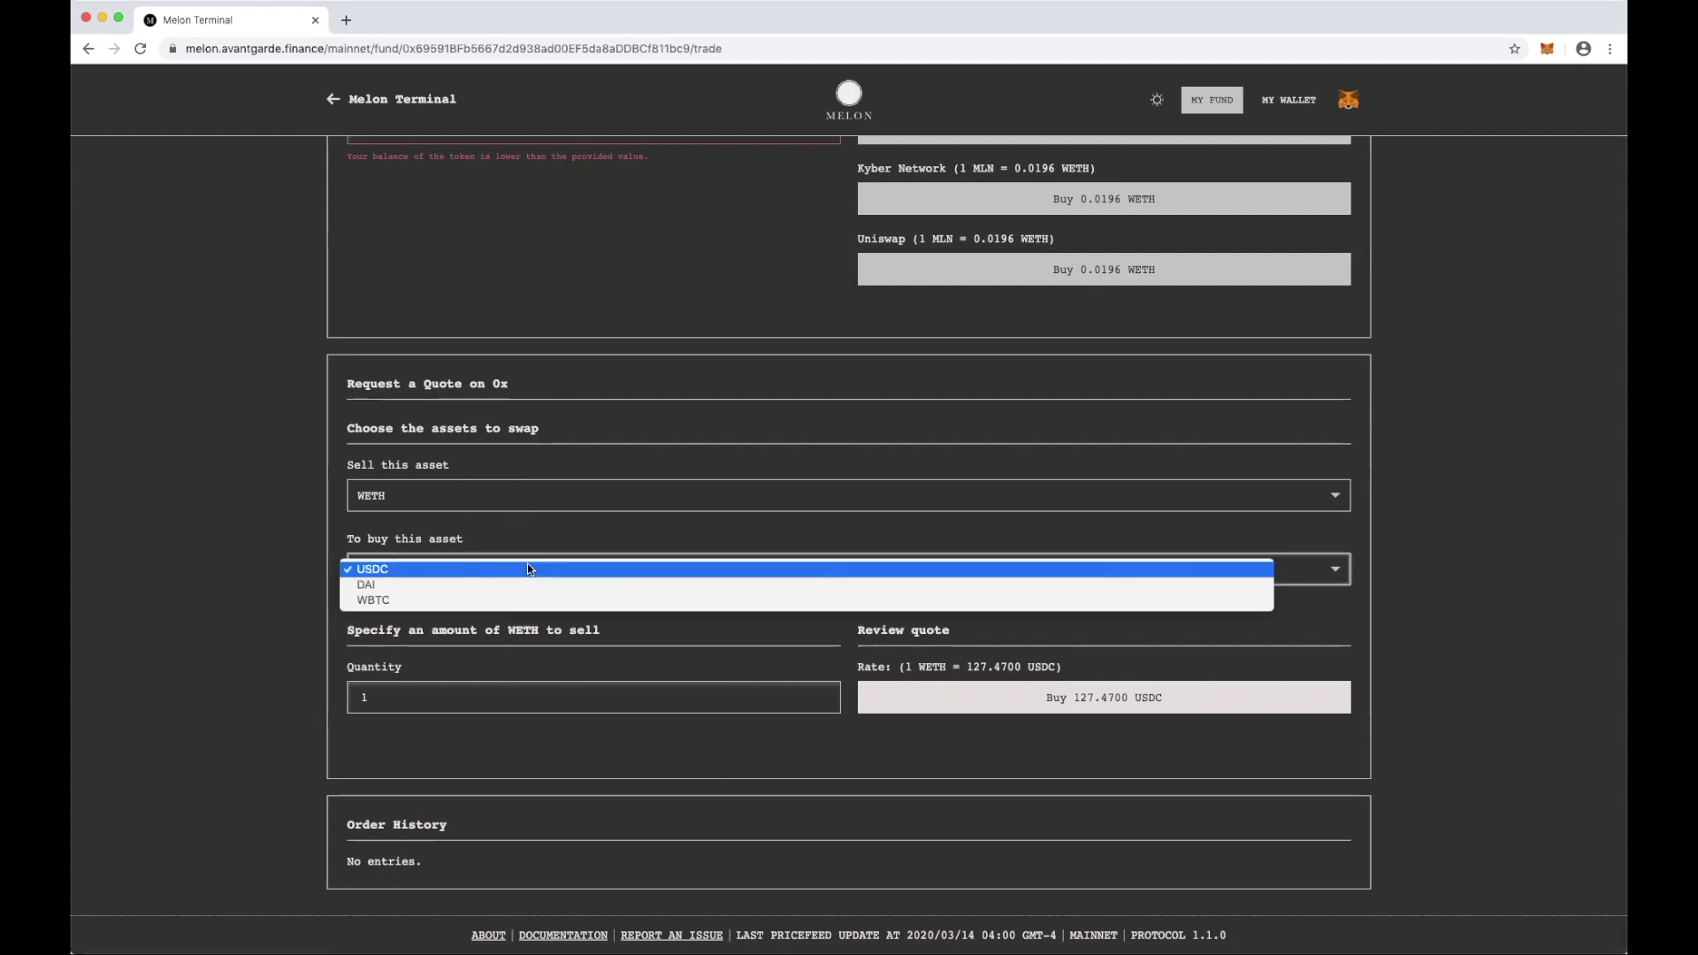
left_click(521, 582)
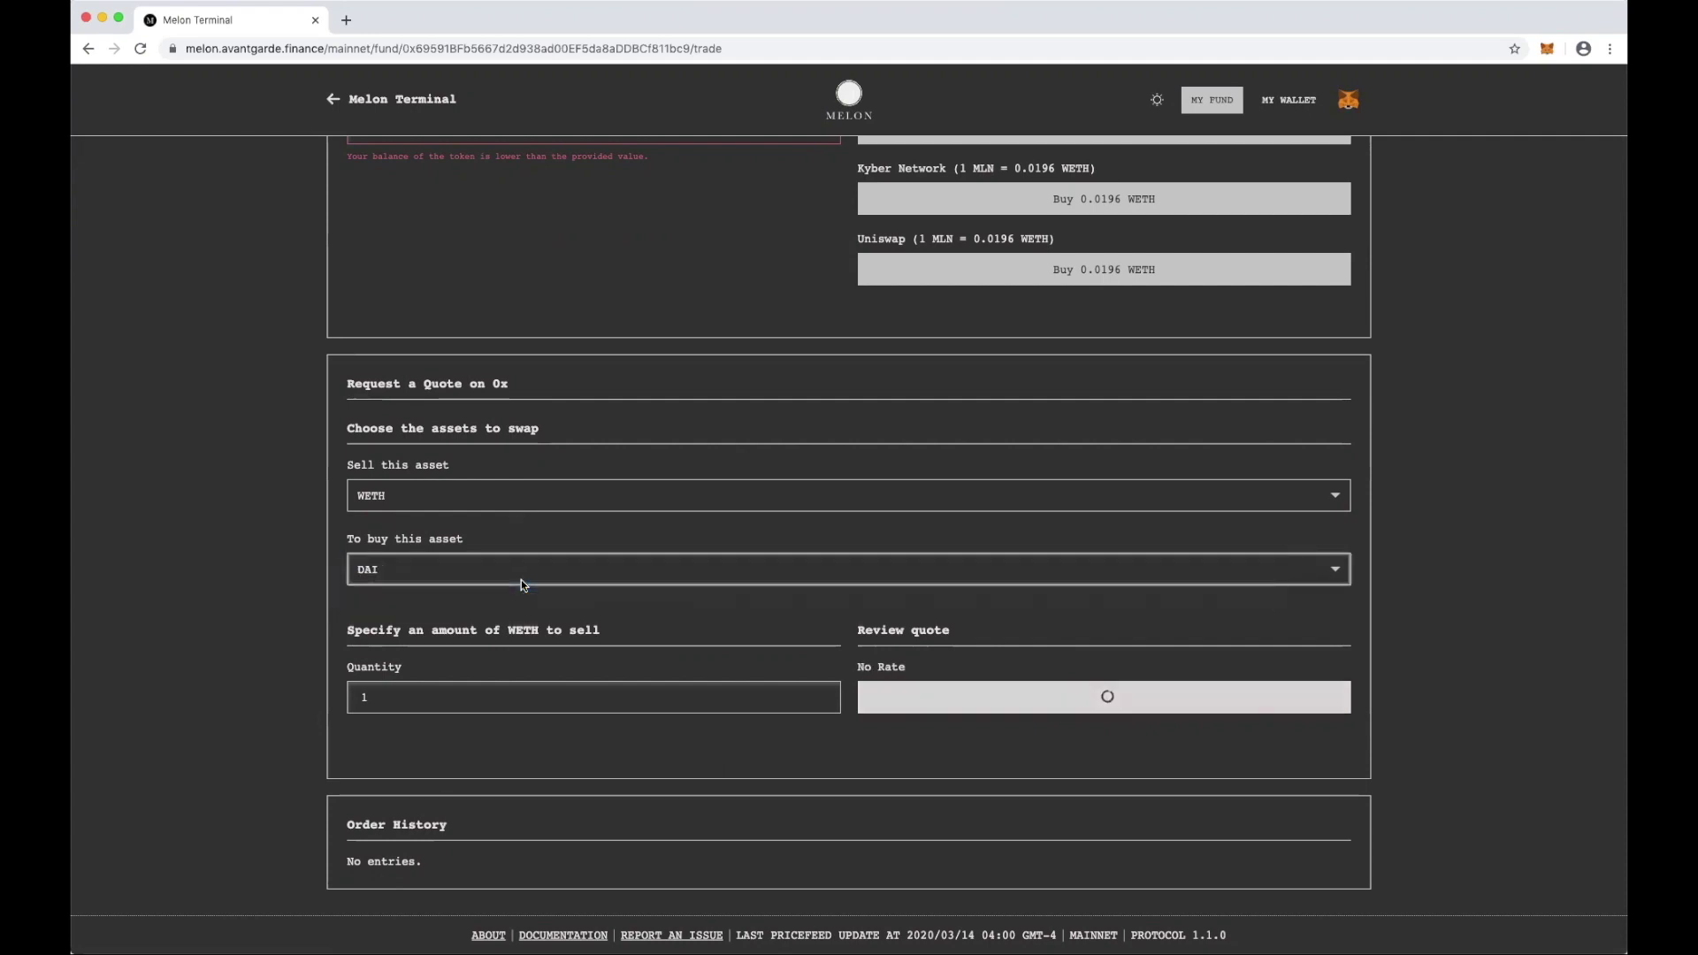
left_click(452, 689)
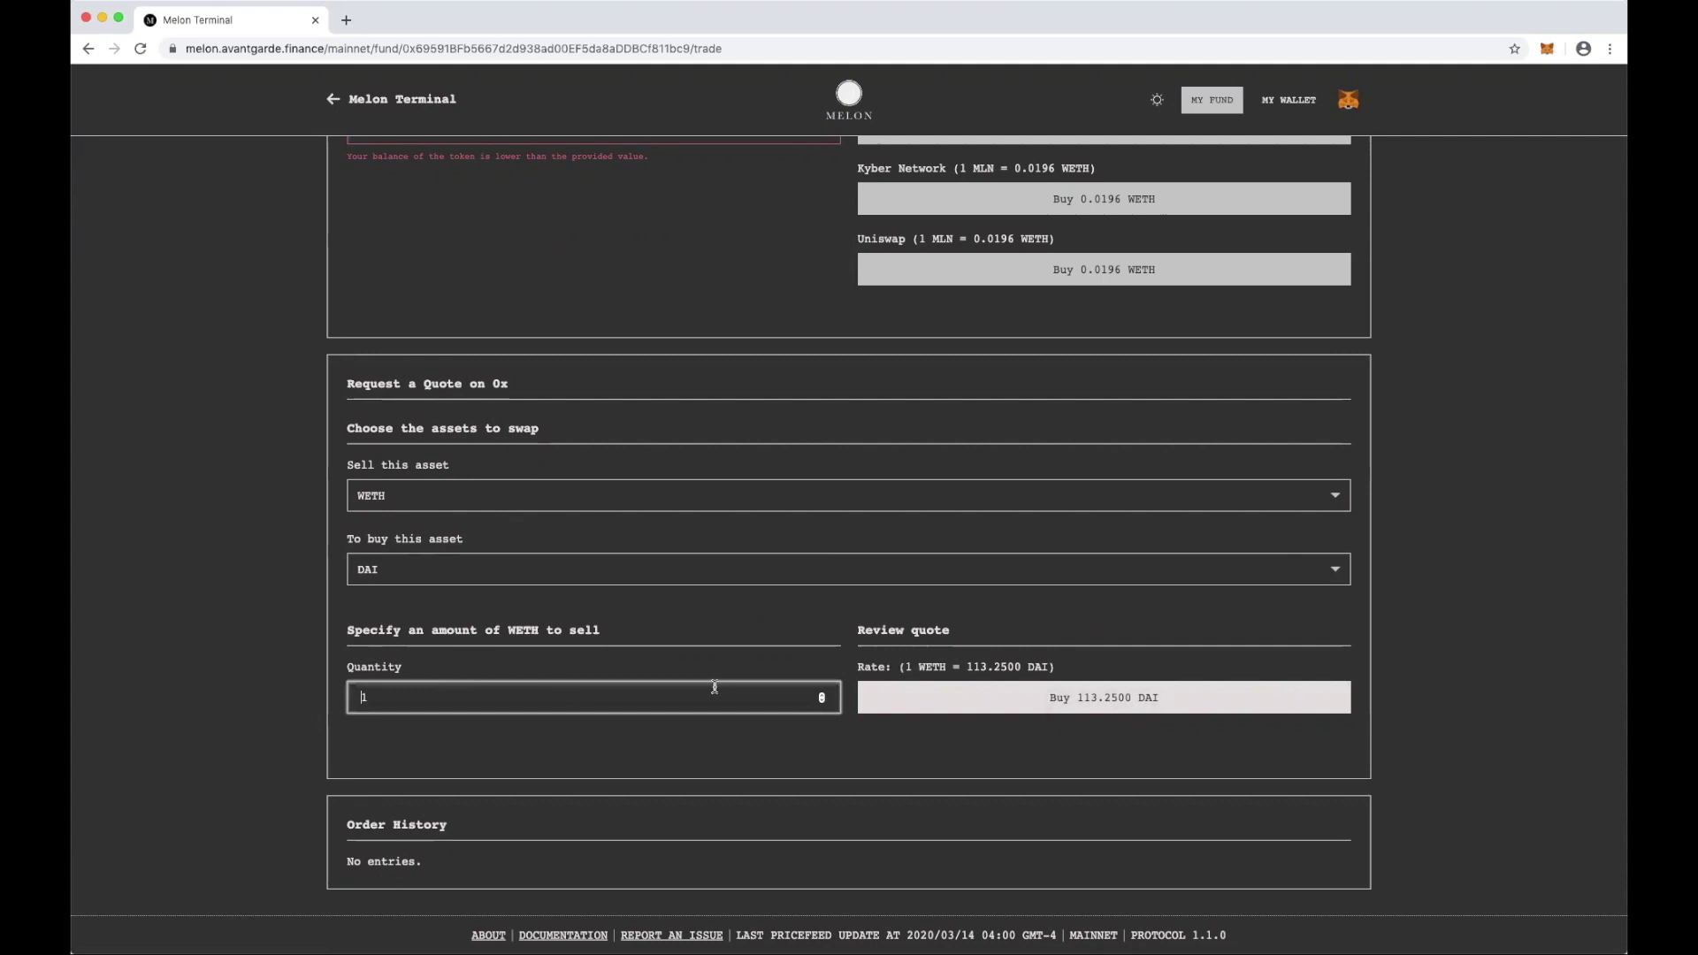
key("BackSpace")
type(".25")
left_click(914, 702)
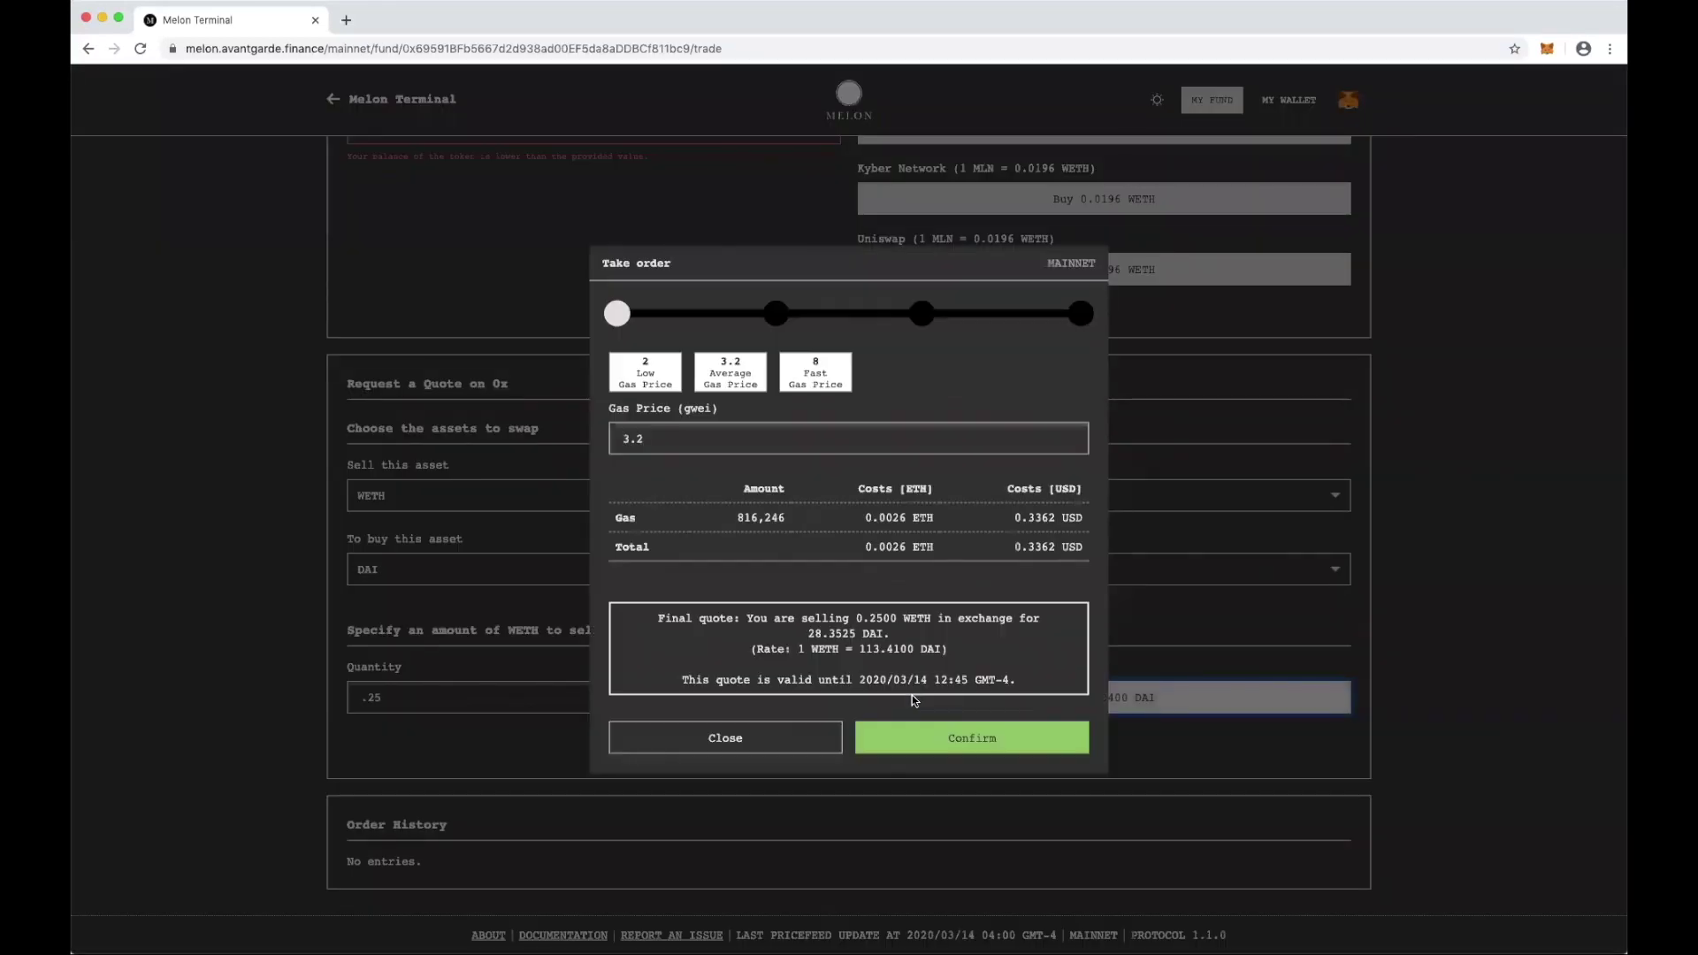
Confirm the WETH-for-DAI trade at fast gas price 8 gwei and acknowledge its success.
left_click(815, 375)
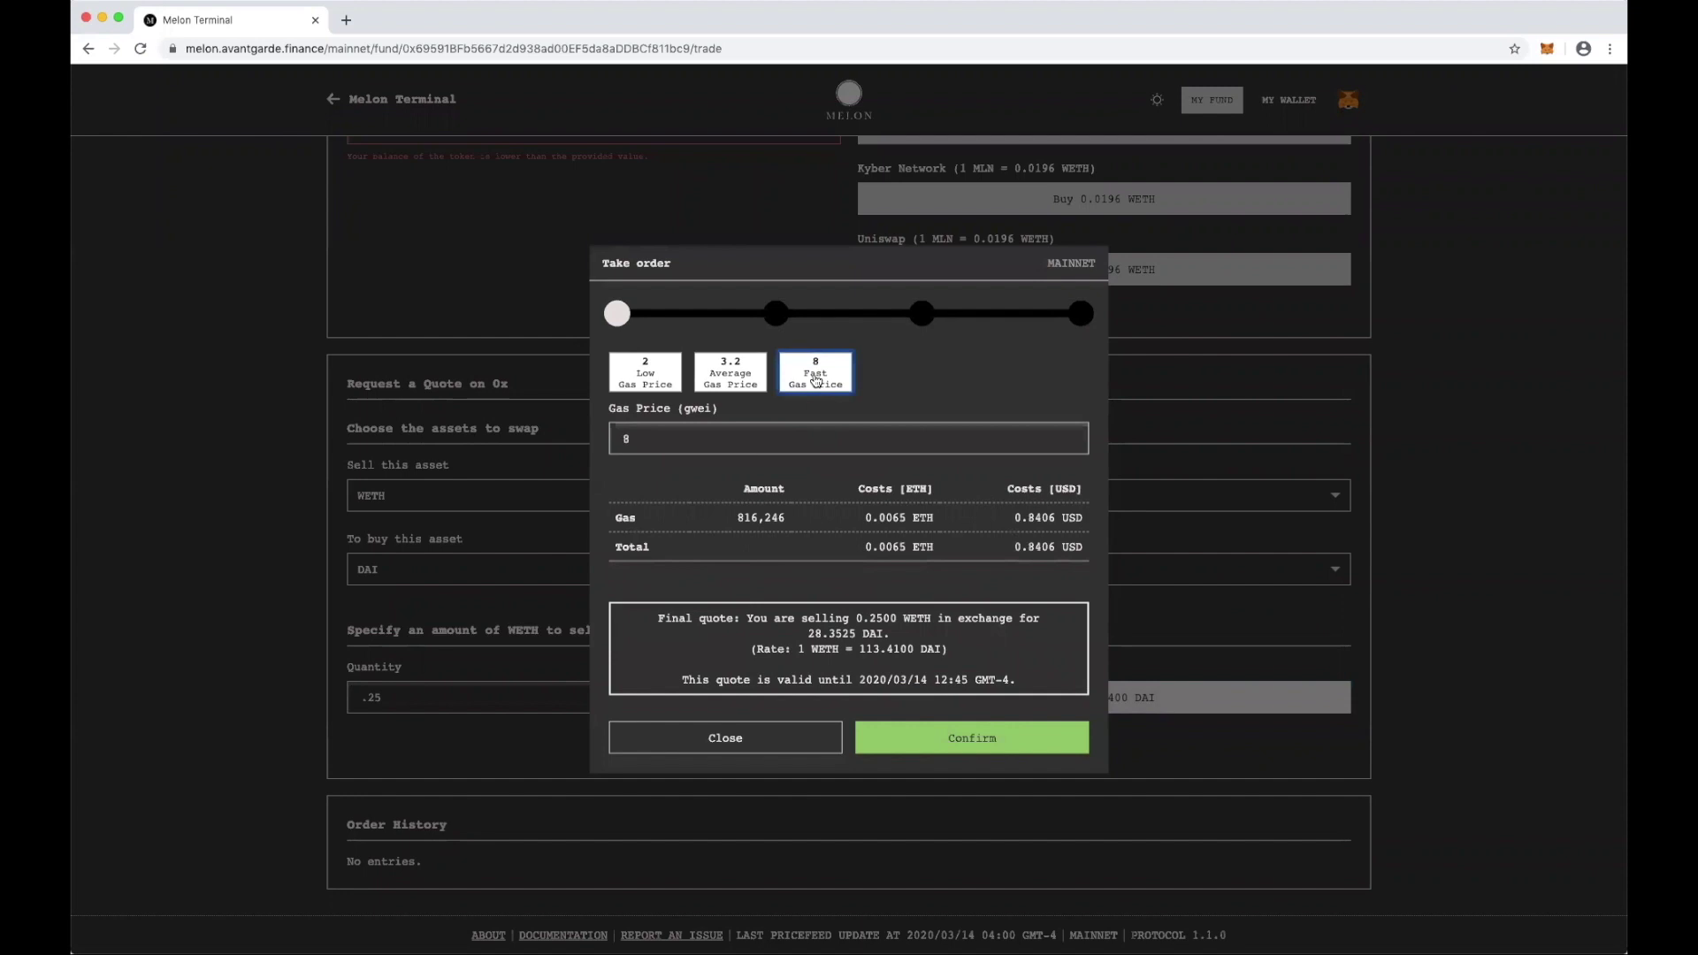
left_click(982, 747)
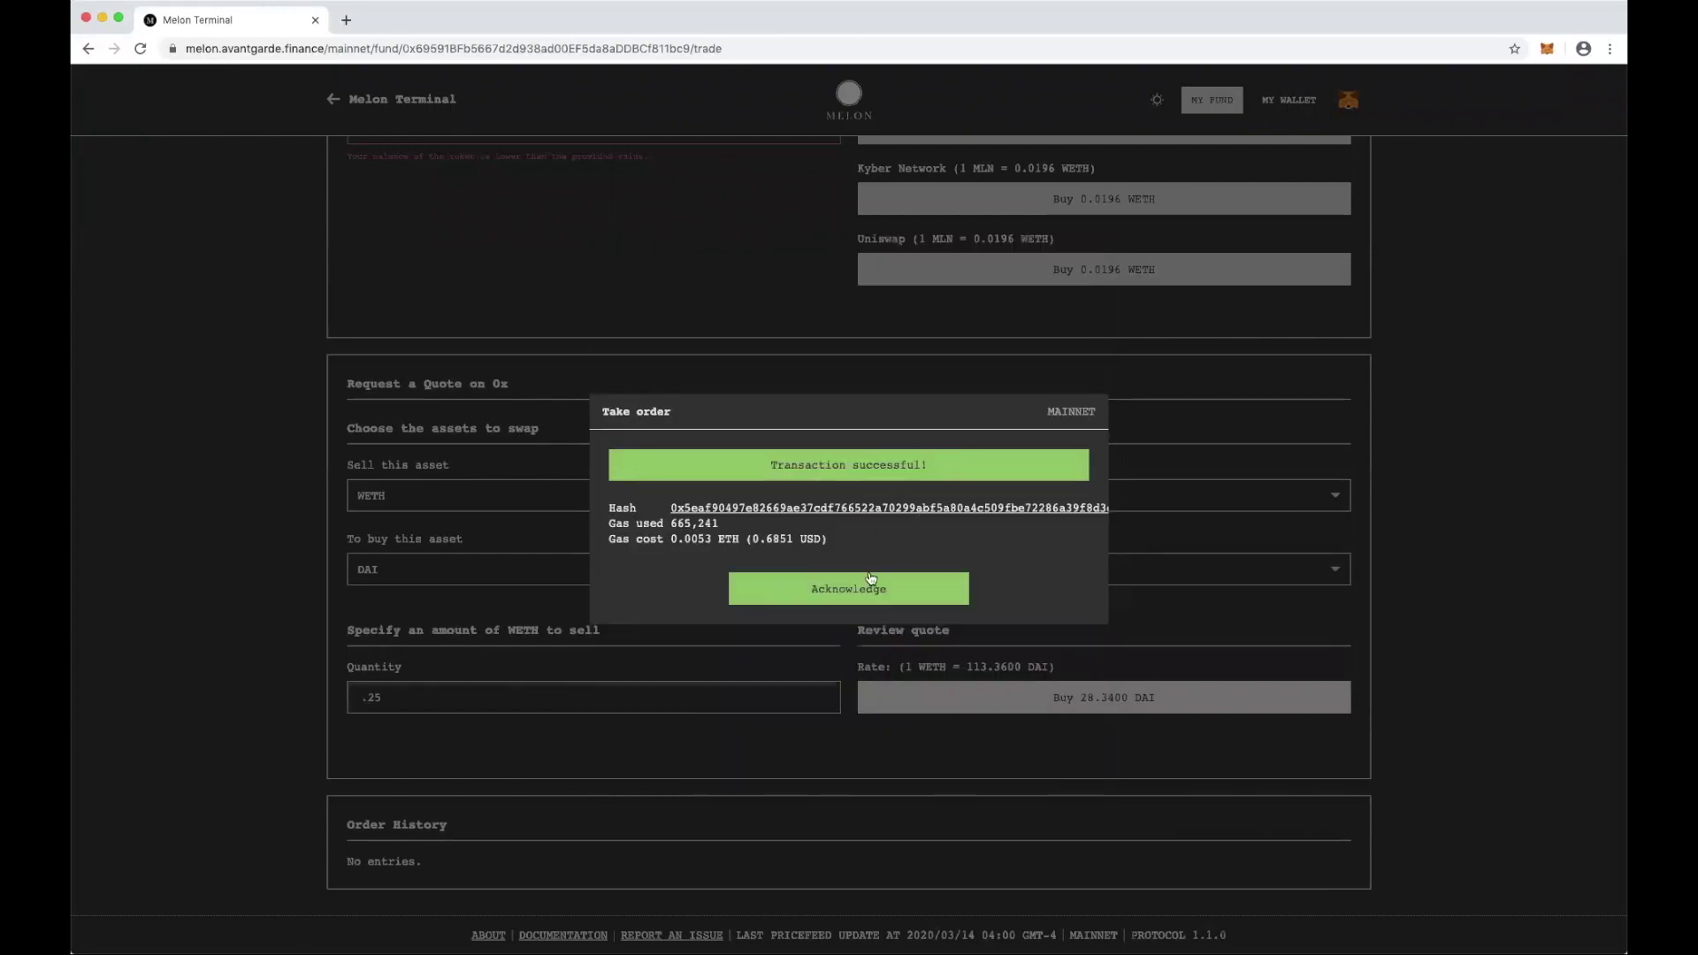
left_click(871, 579)
Set Liquidity Pool Trading to sell WETH and buy WBTC.
scroll(820, 585, "up", 4)
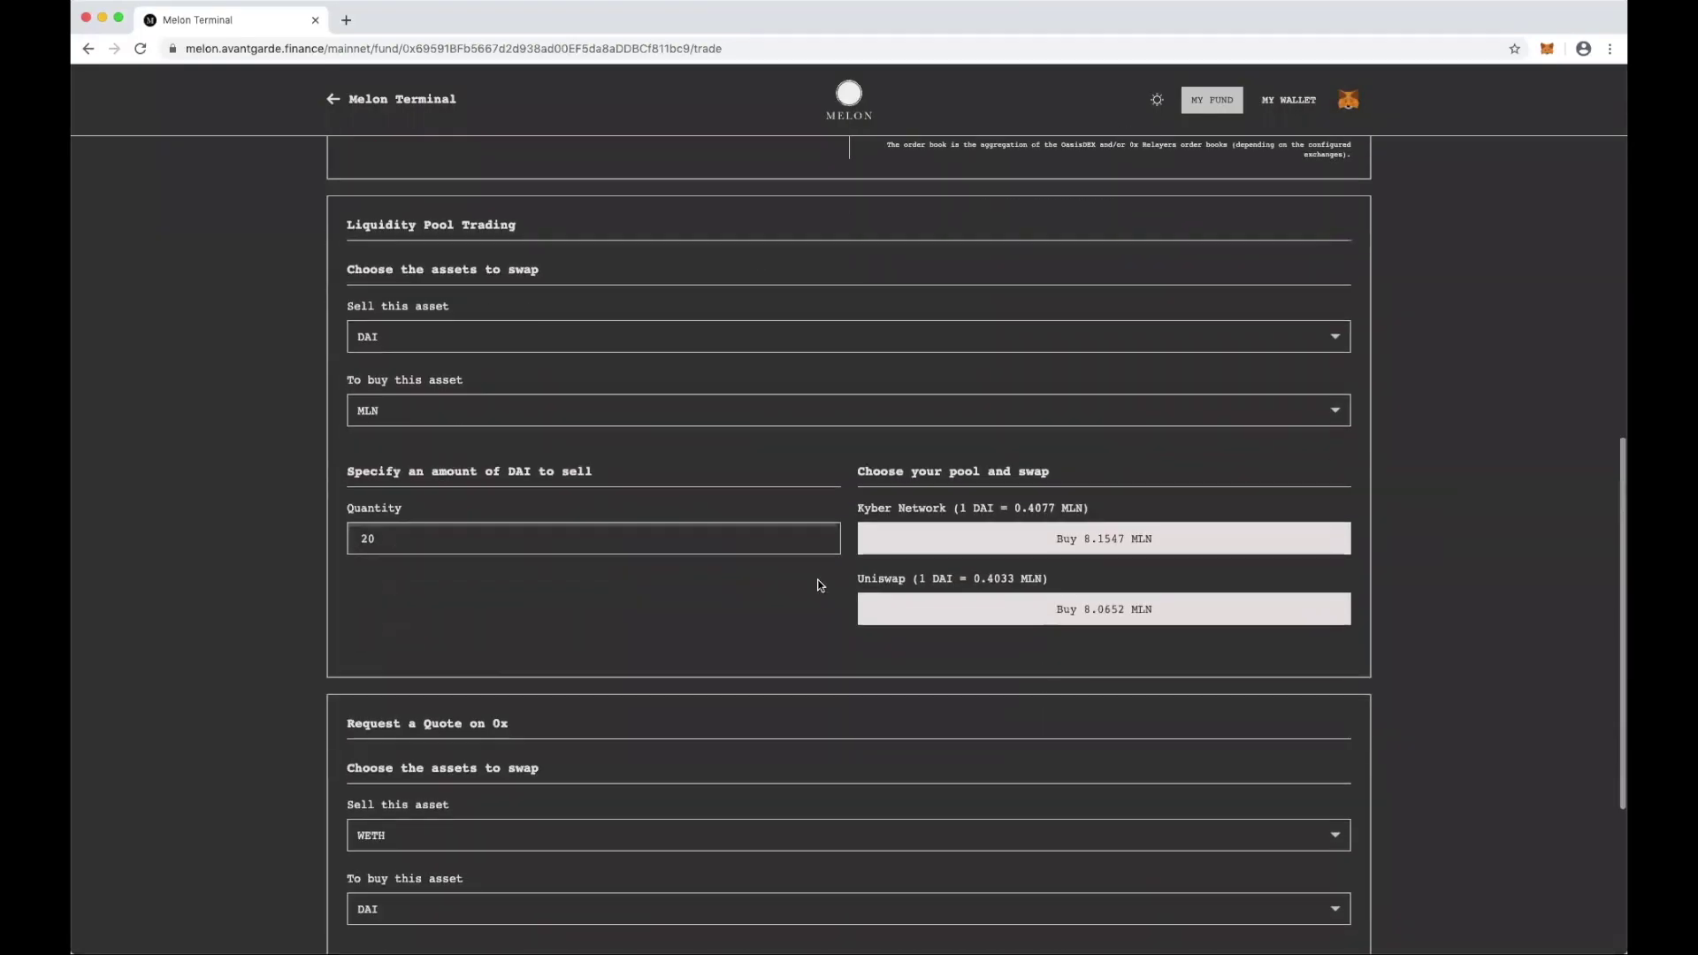
scroll(820, 585, "down", 4)
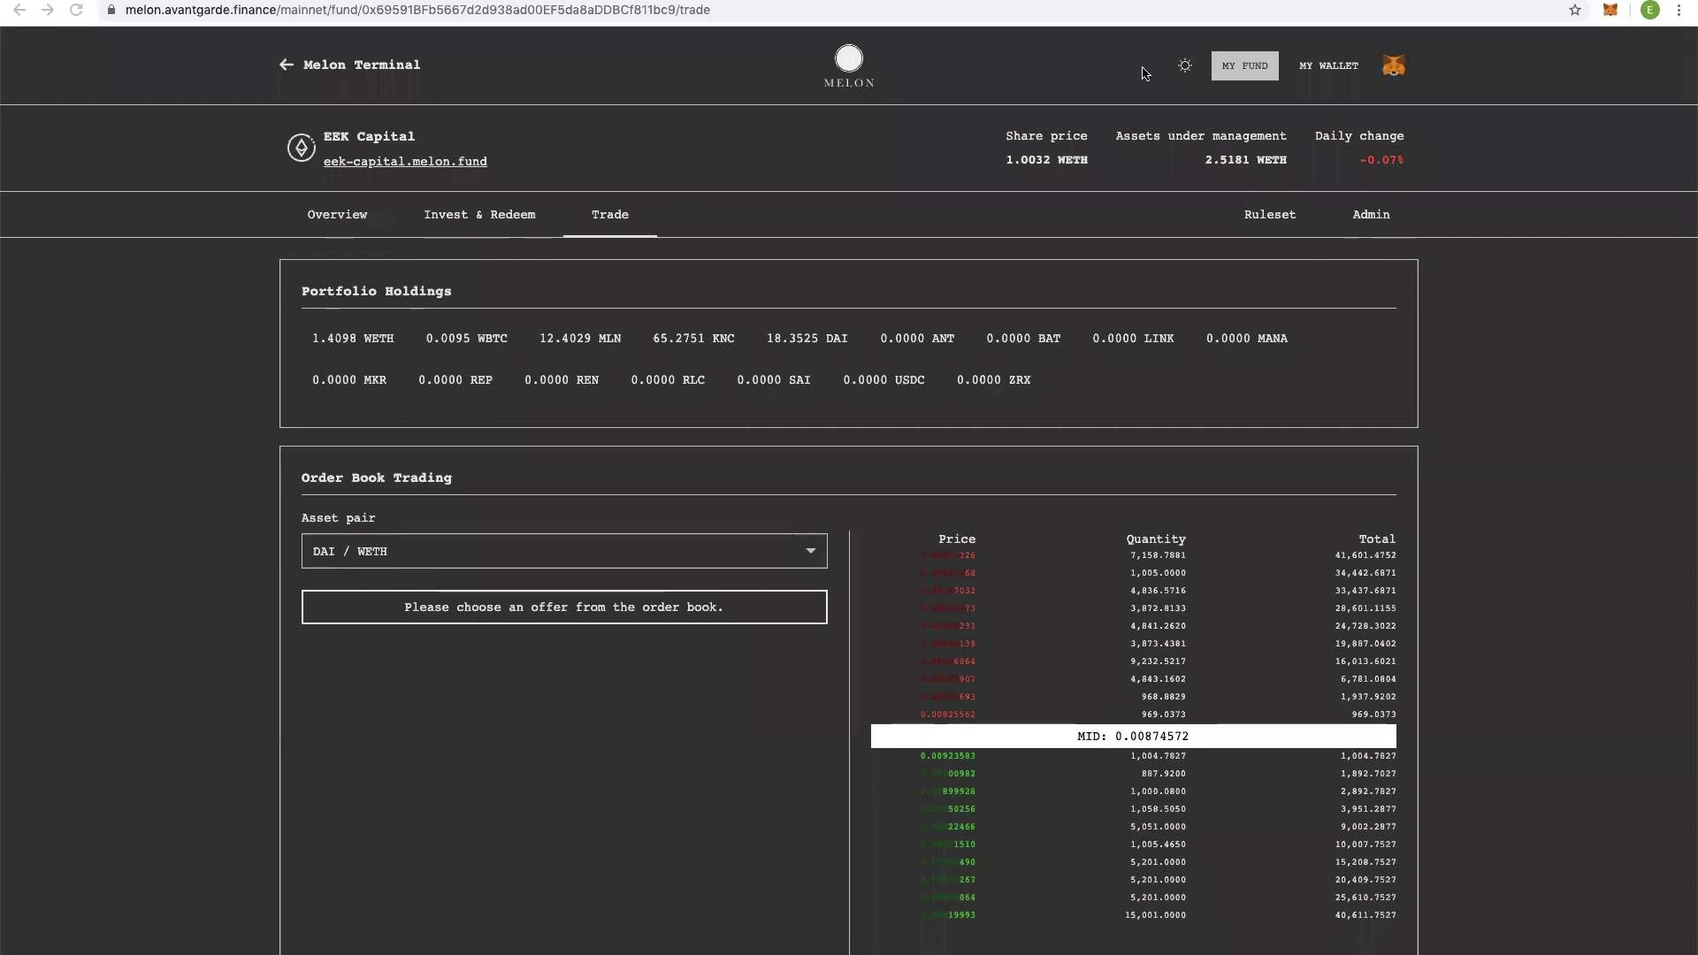
scroll(1144, 72, "down", 5)
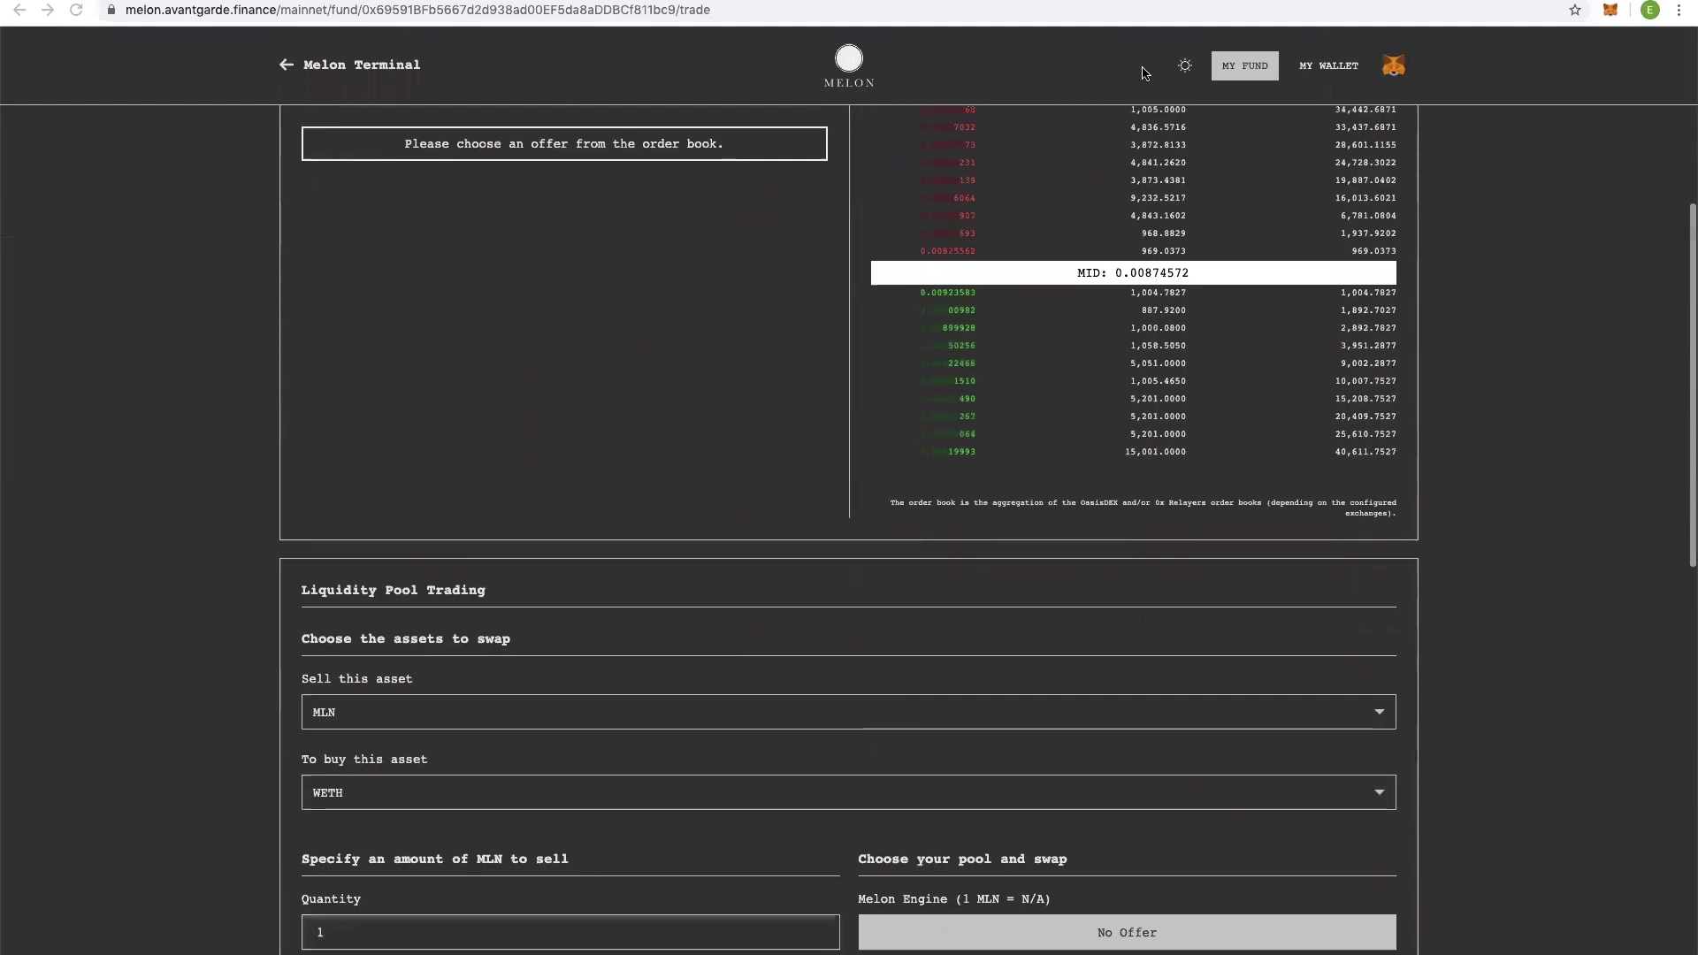
scroll(1112, 79, "up", 1)
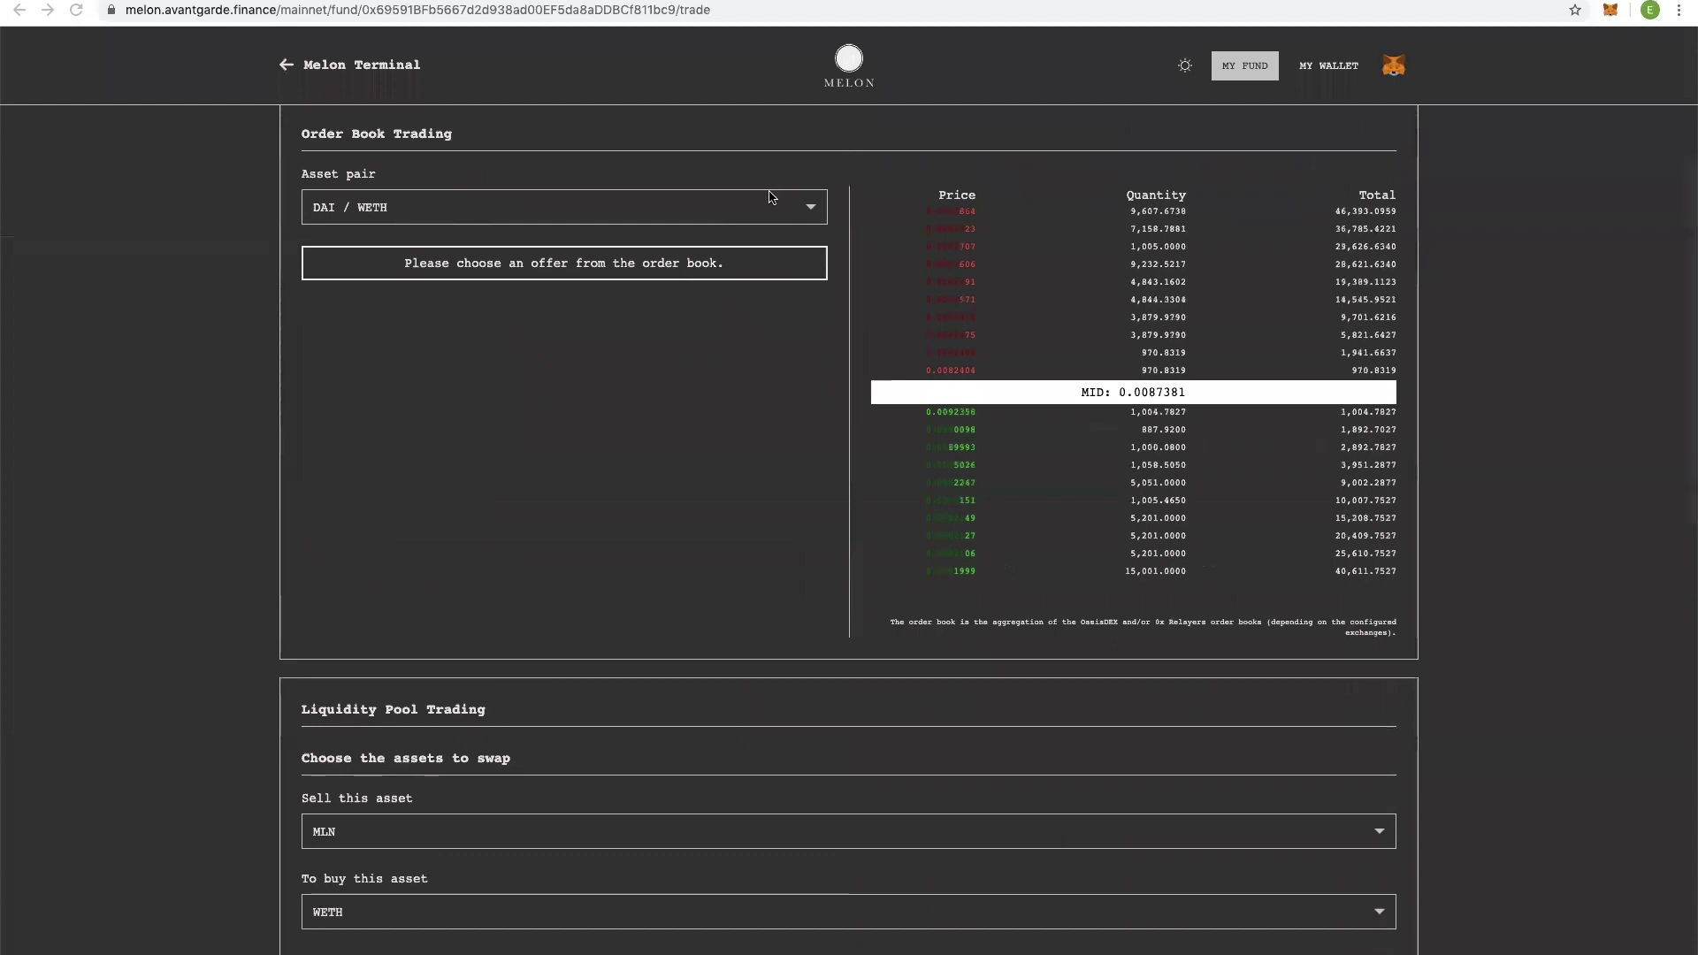
scroll(945, 230, "down", 1)
scroll(943, 230, "down", 5)
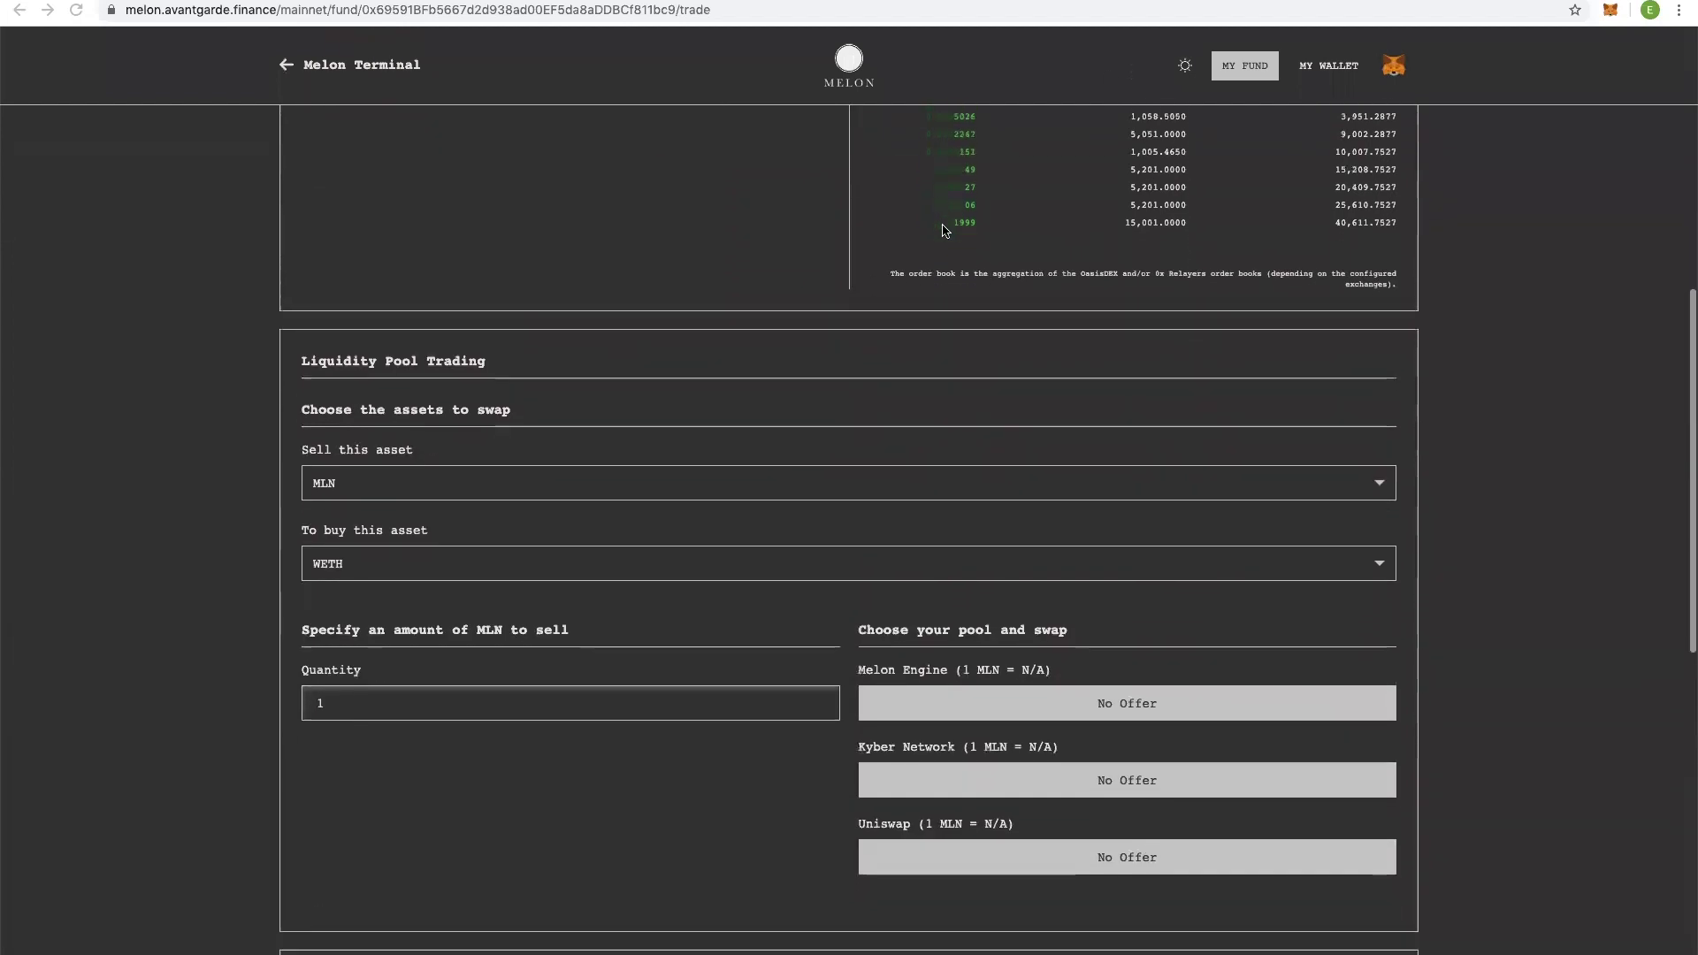
scroll(936, 250, "down", 1)
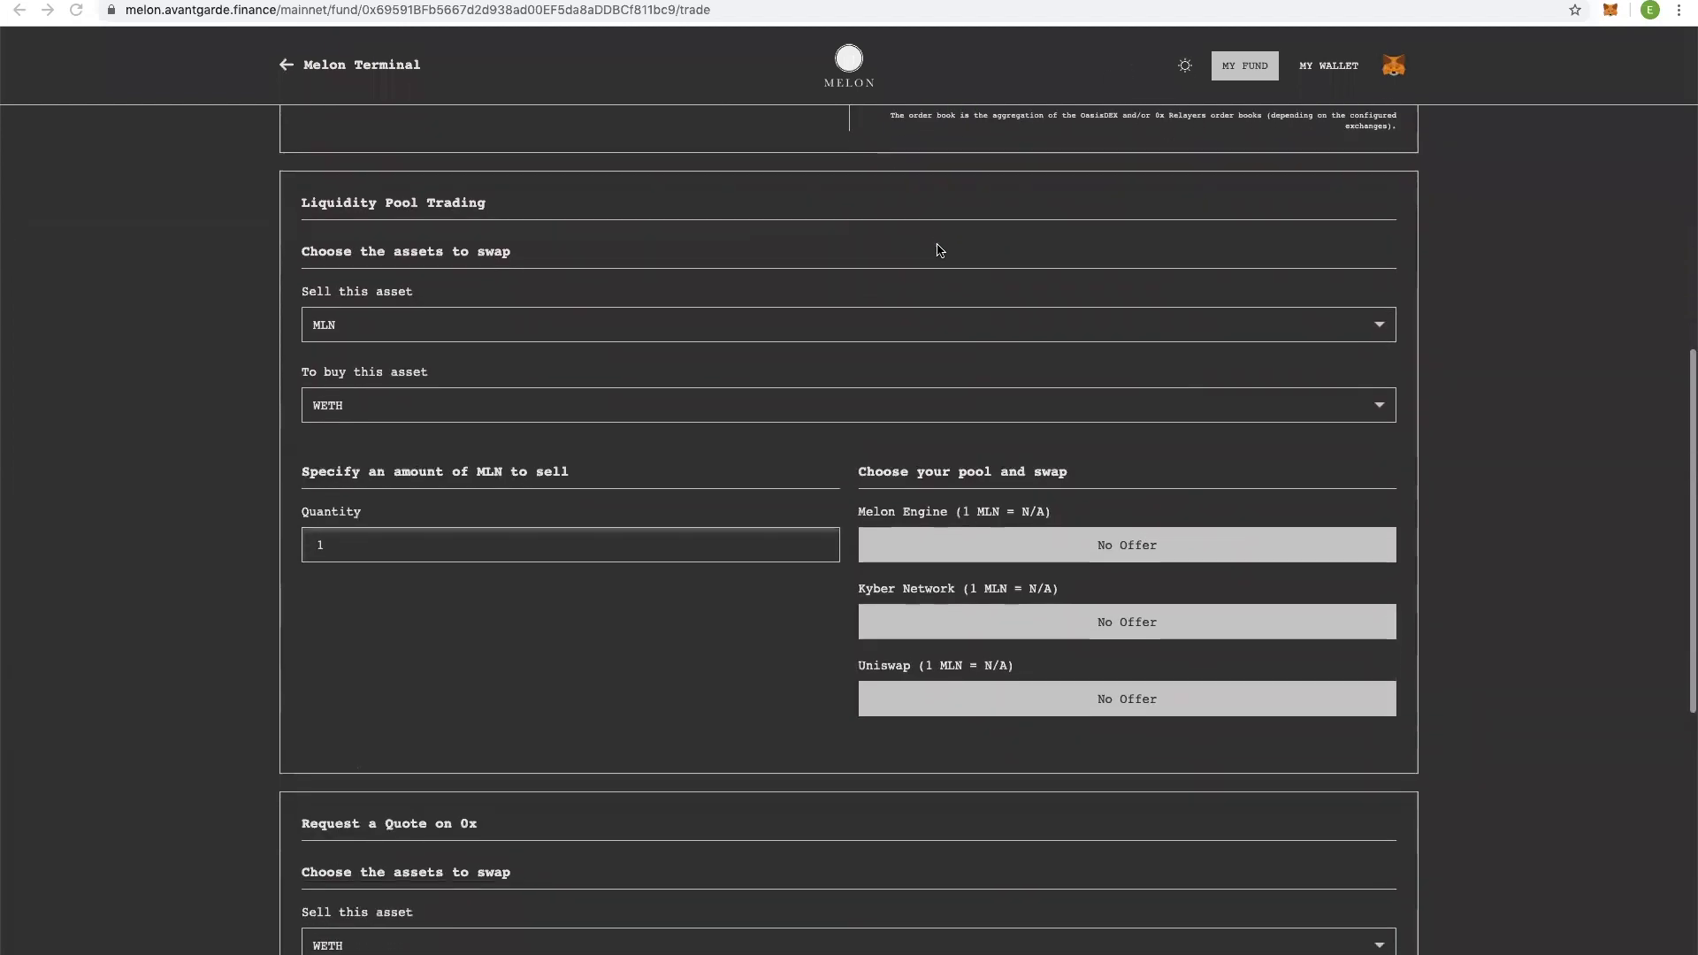
left_click(789, 314)
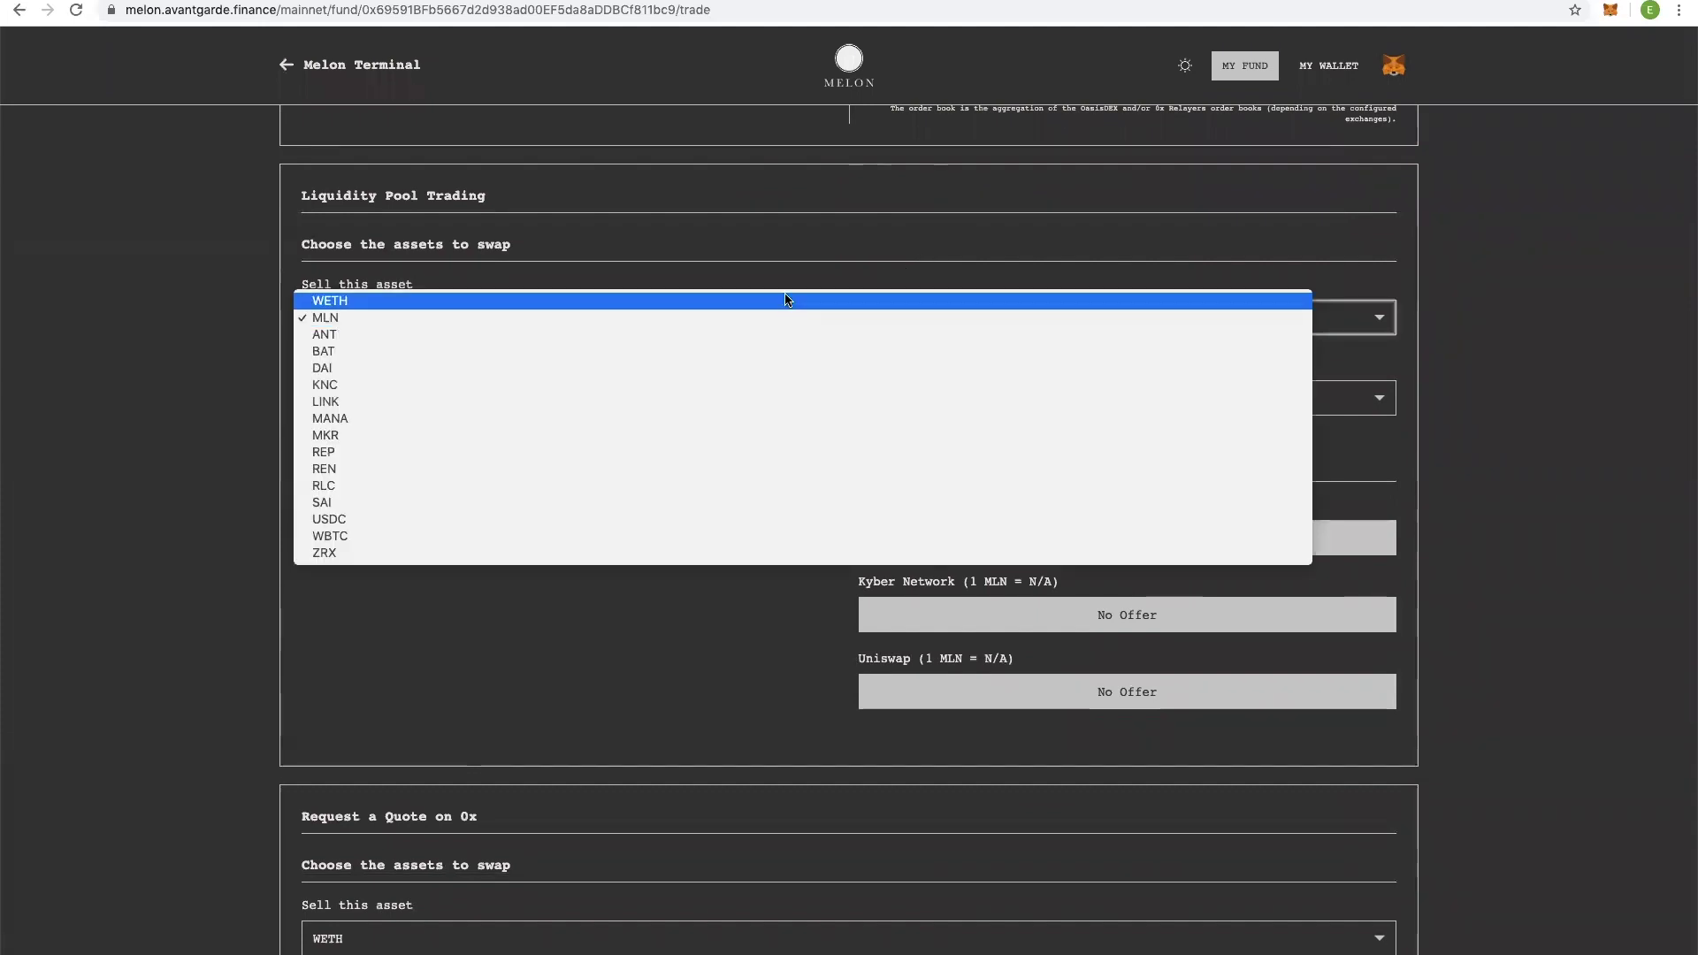
left_click(776, 304)
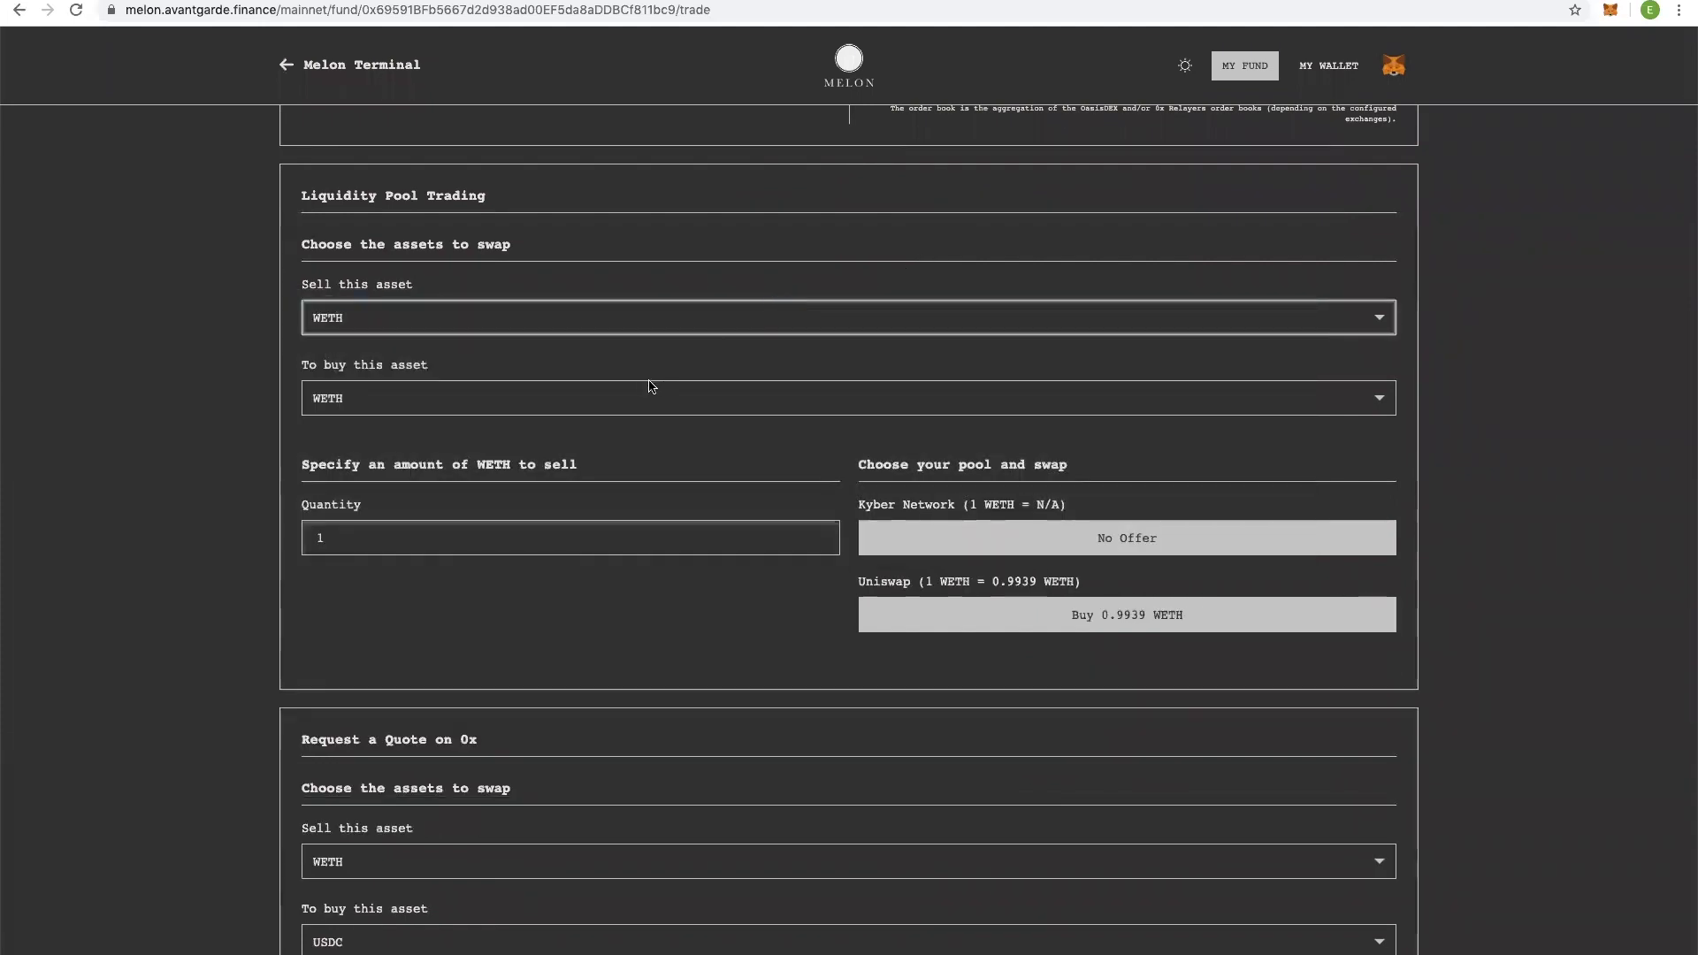
left_click(641, 394)
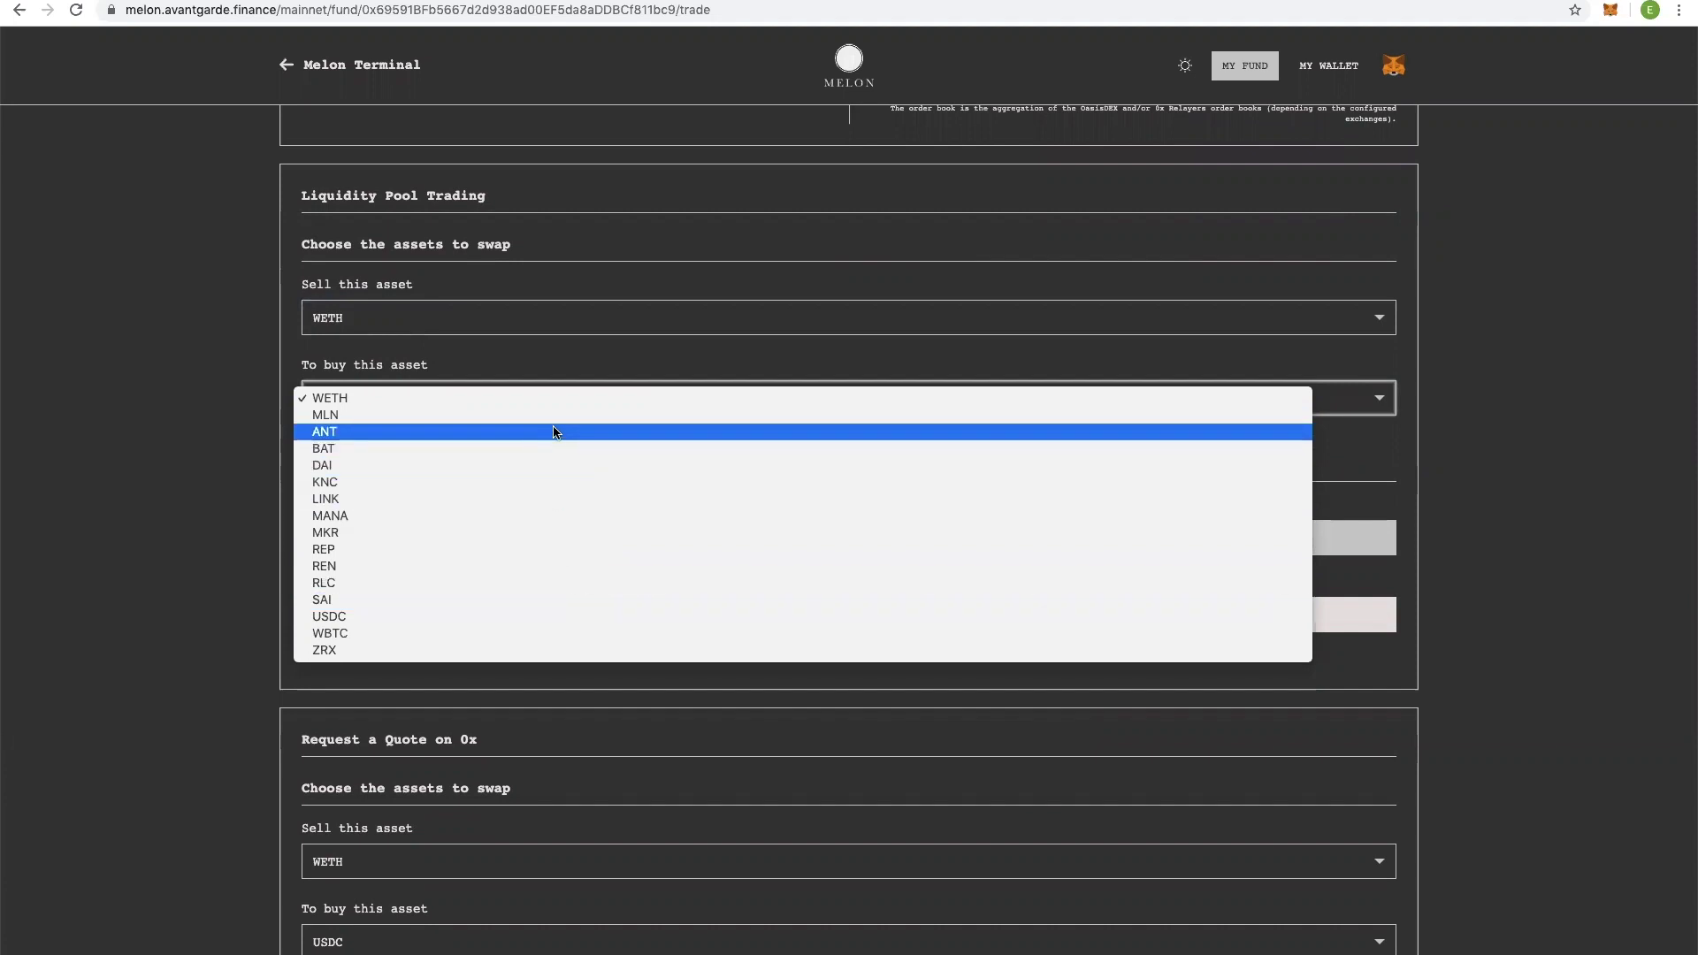
left_click(554, 635)
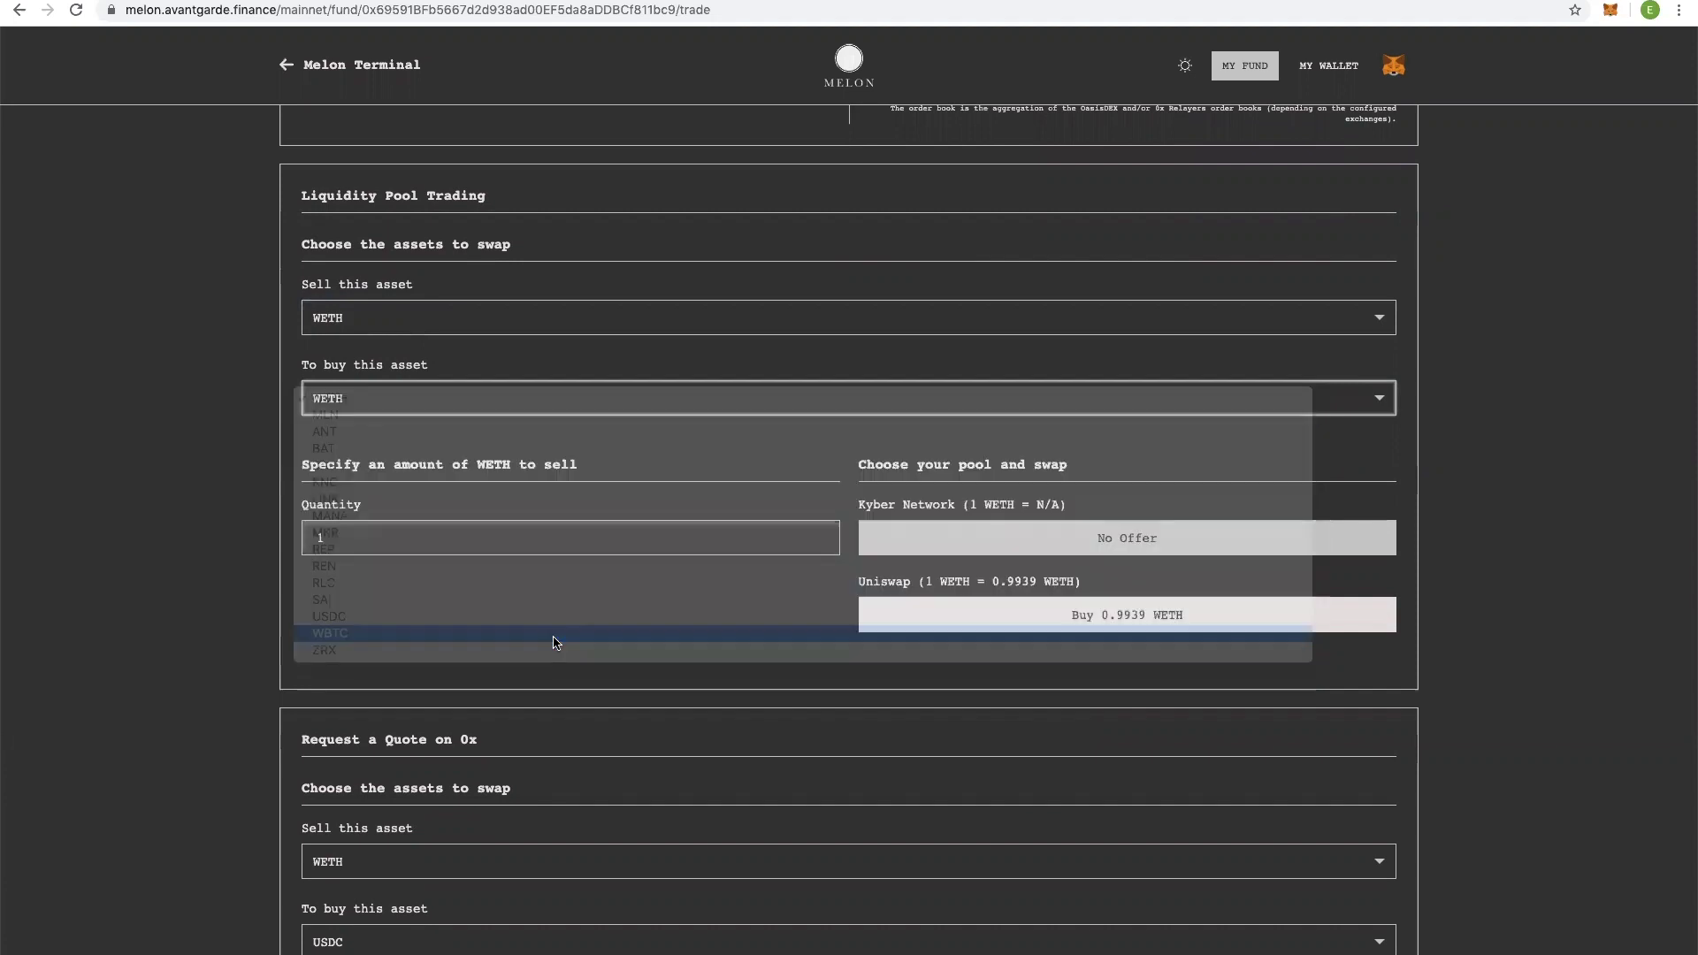
Enter a sell quantity of .25 WETH and take the Kyber Network offer.
left_click(450, 538)
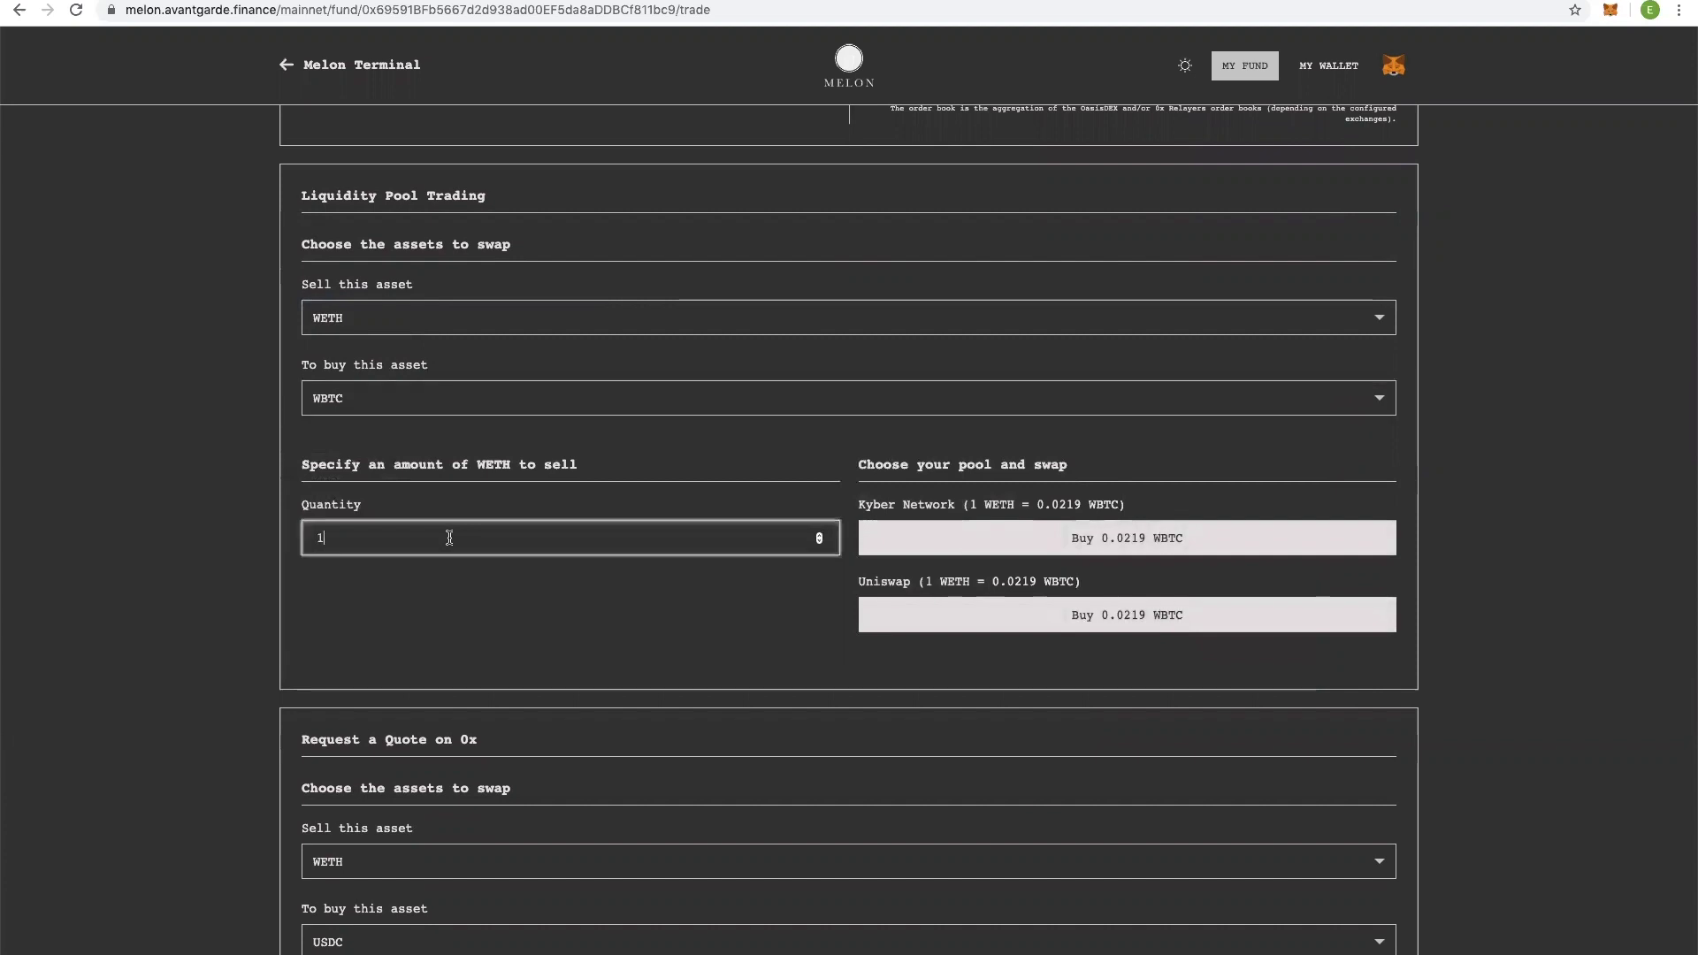
key("BackSpace")
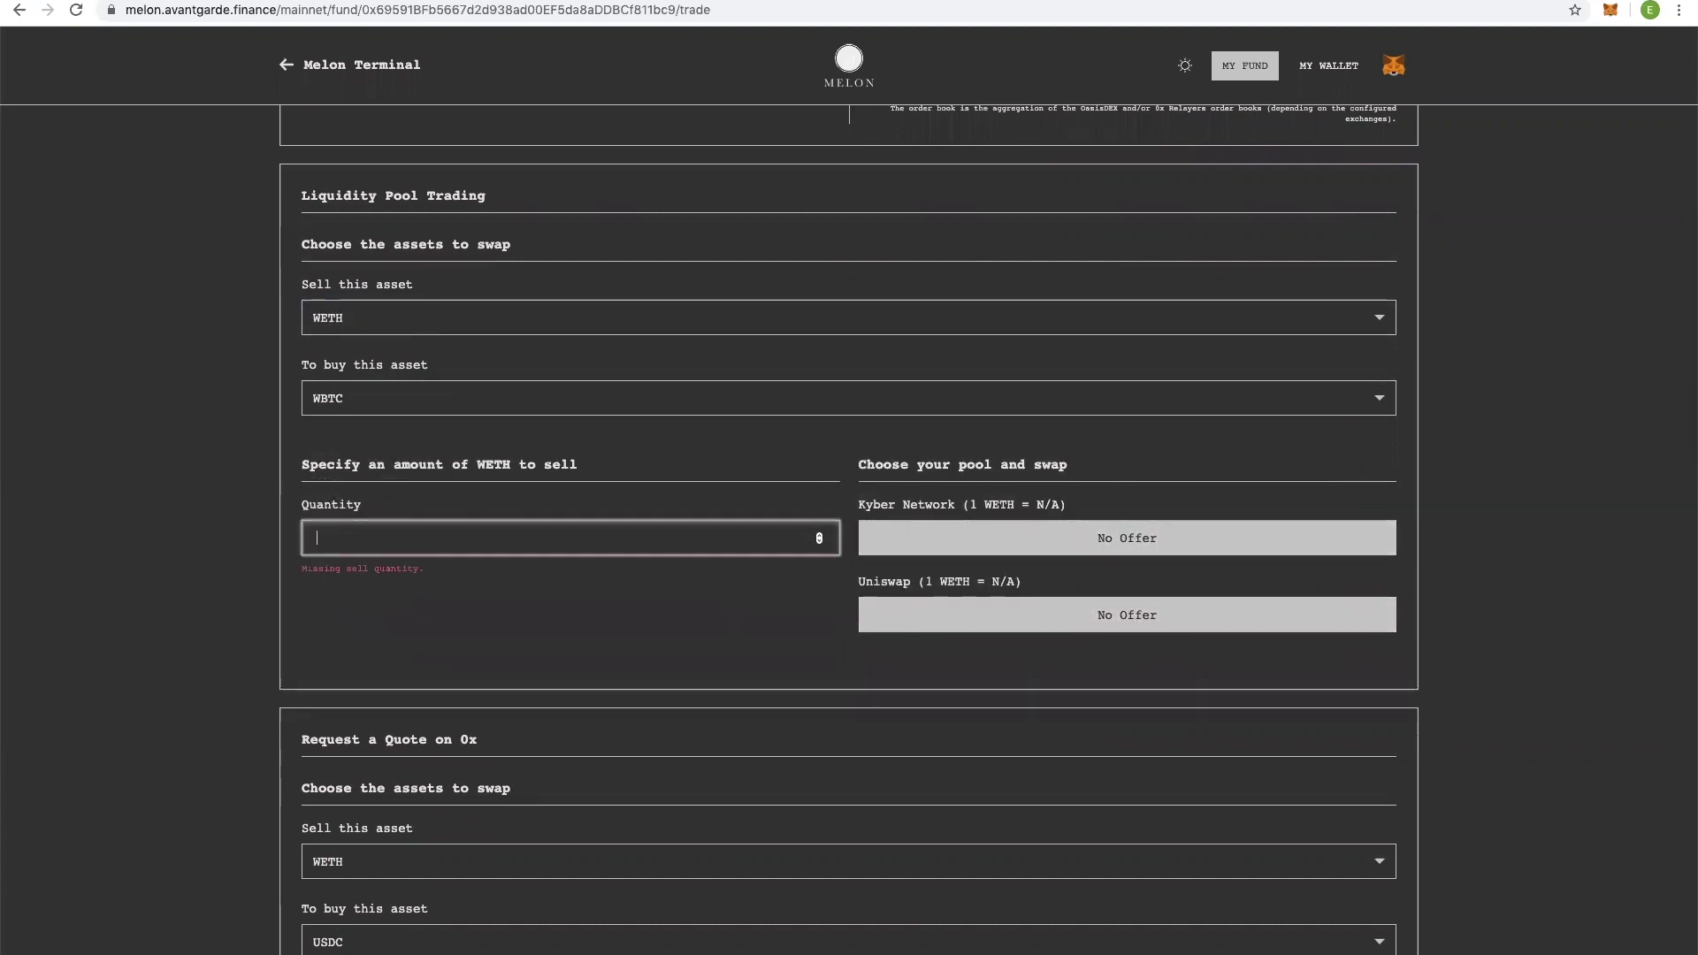
type(".25")
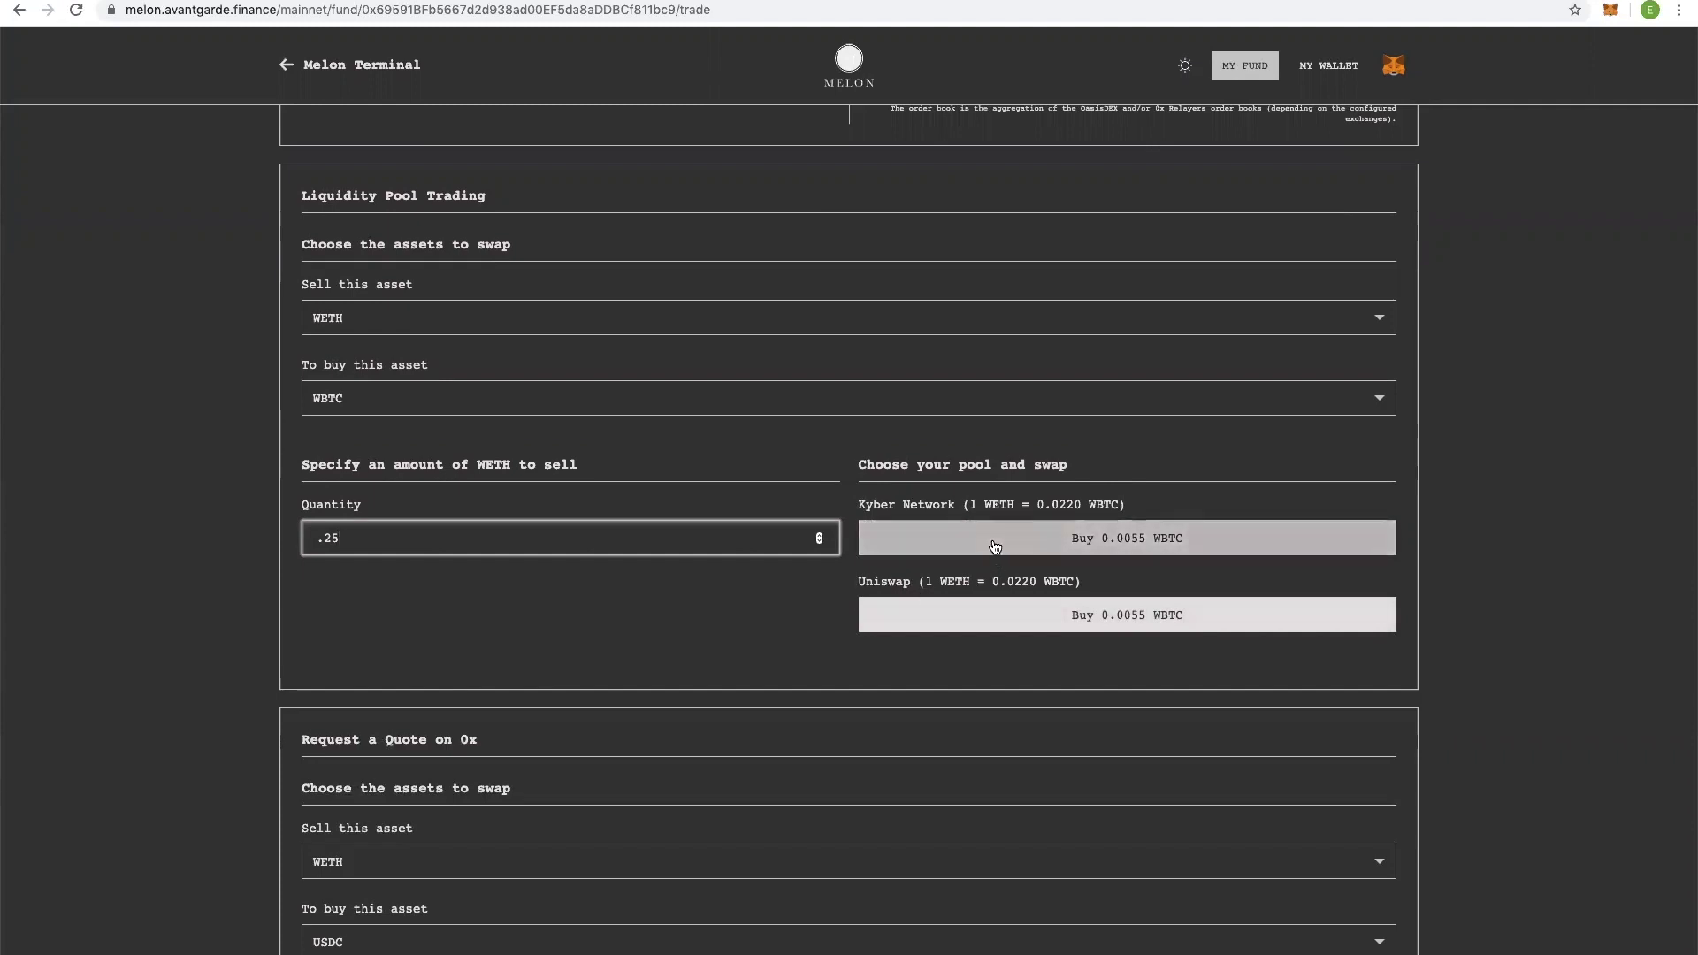
scroll(973, 619, "down", 1)
scroll(973, 624, "down", 1)
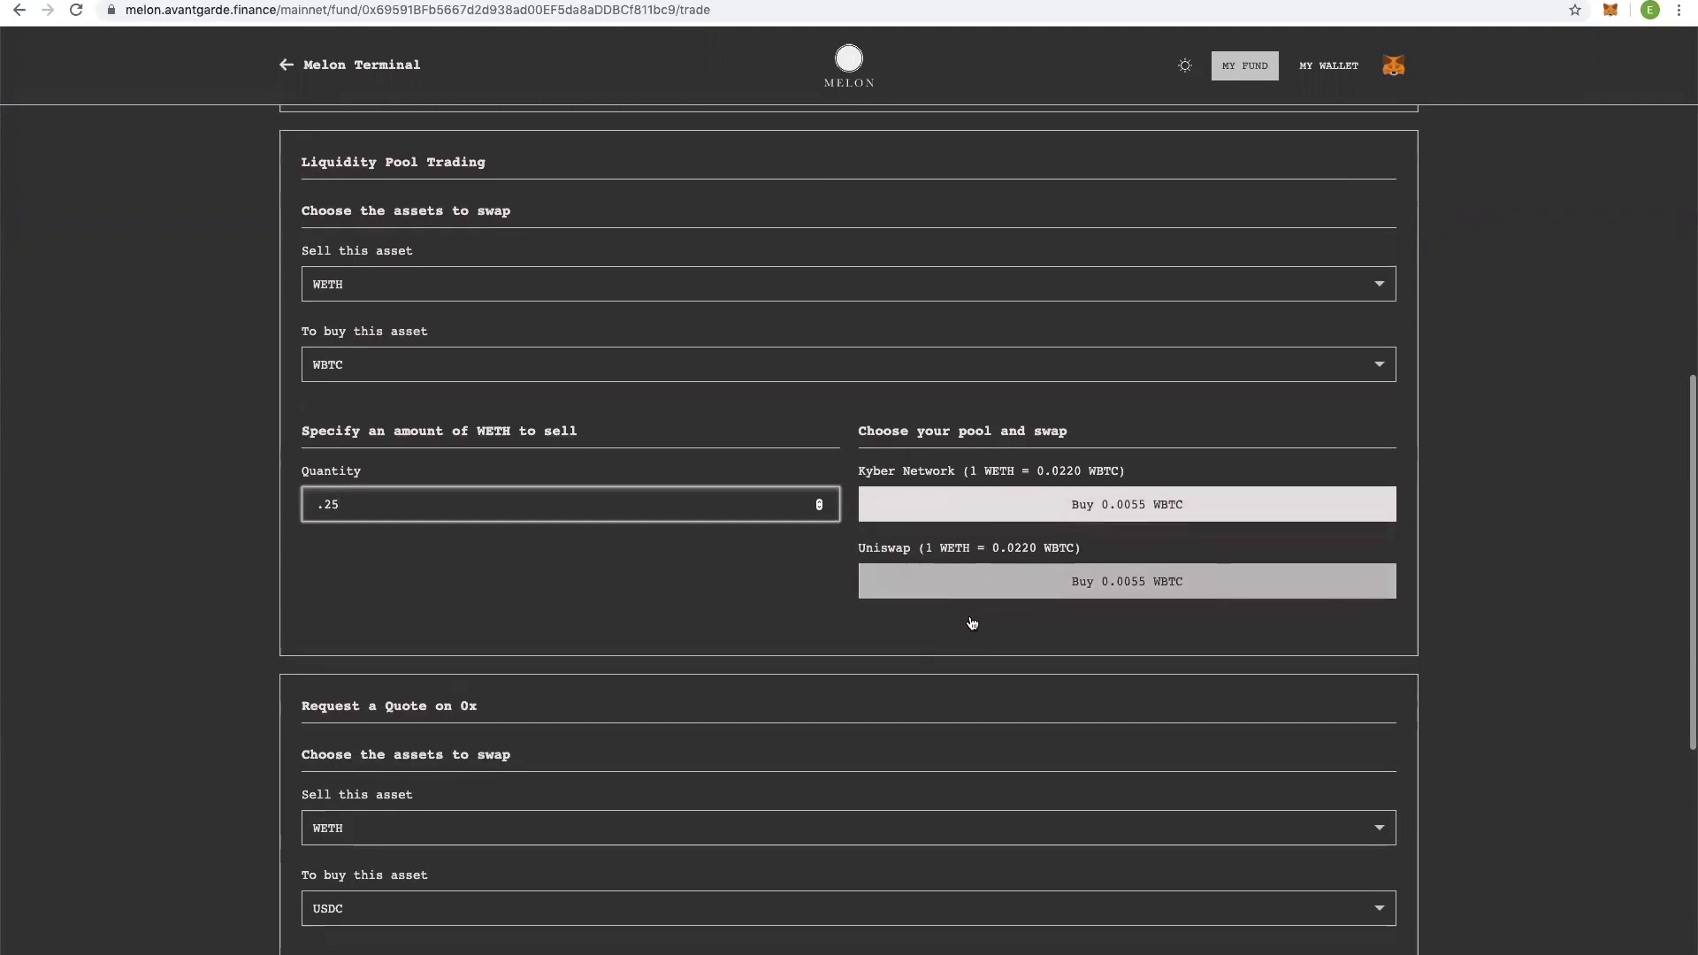
left_click(1127, 492)
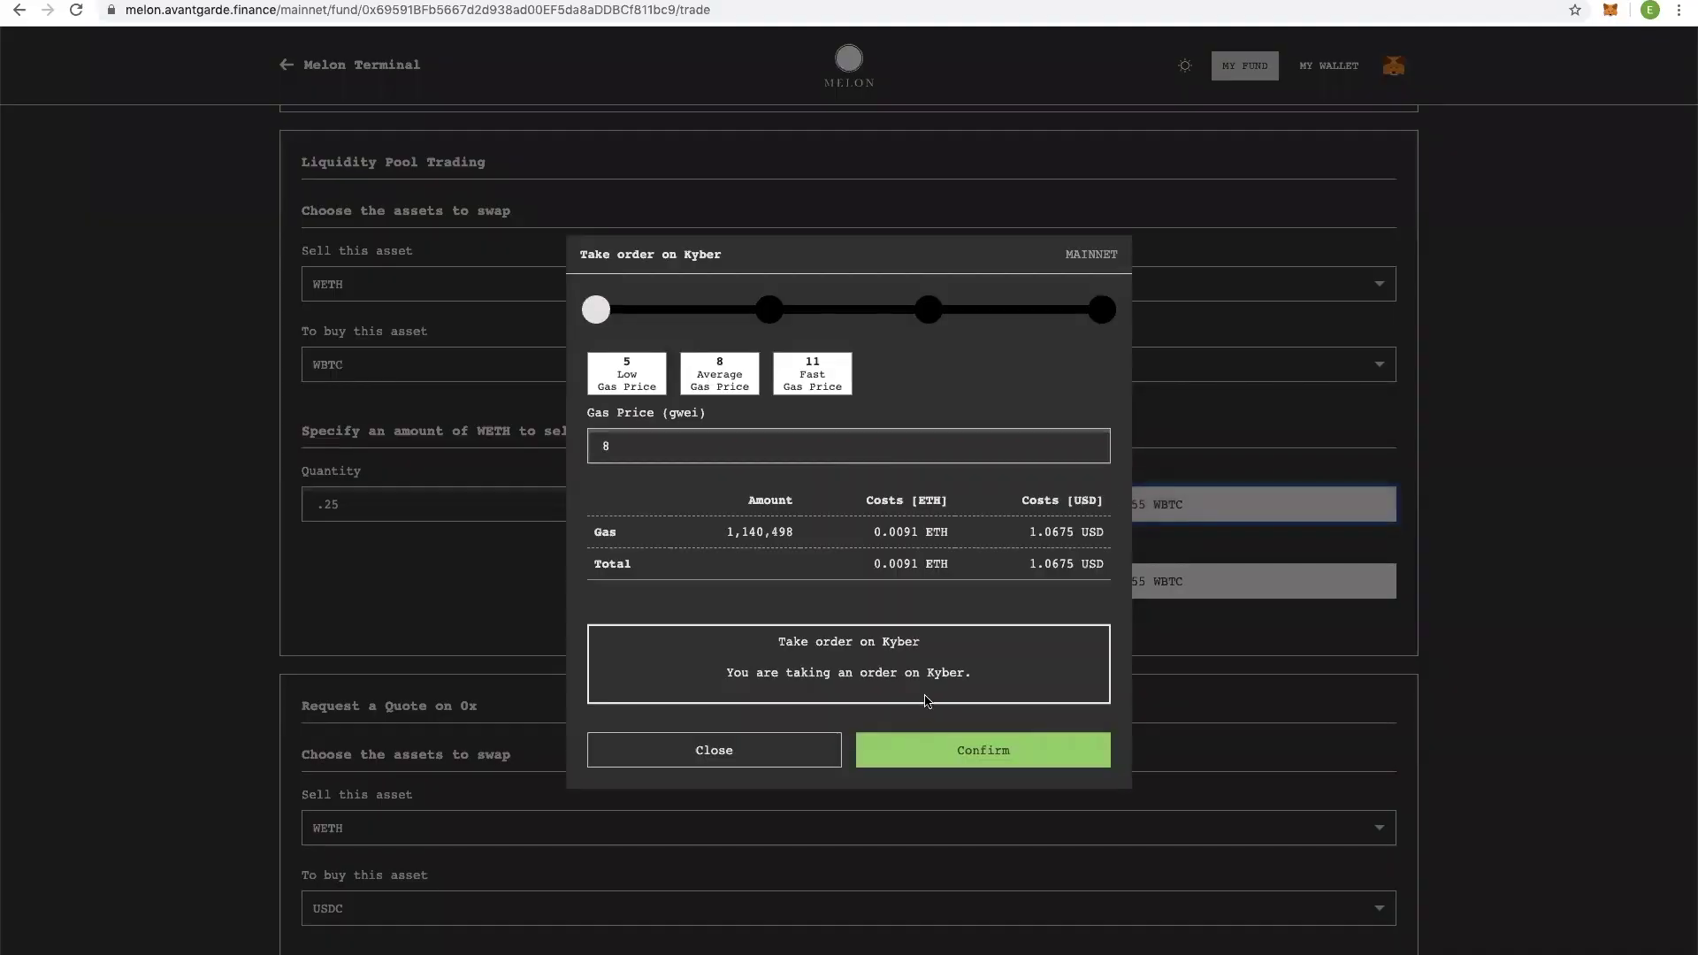
Confirm the Kyber order for 0.0055 WBTC and acknowledge the successful transaction.
left_click(974, 754)
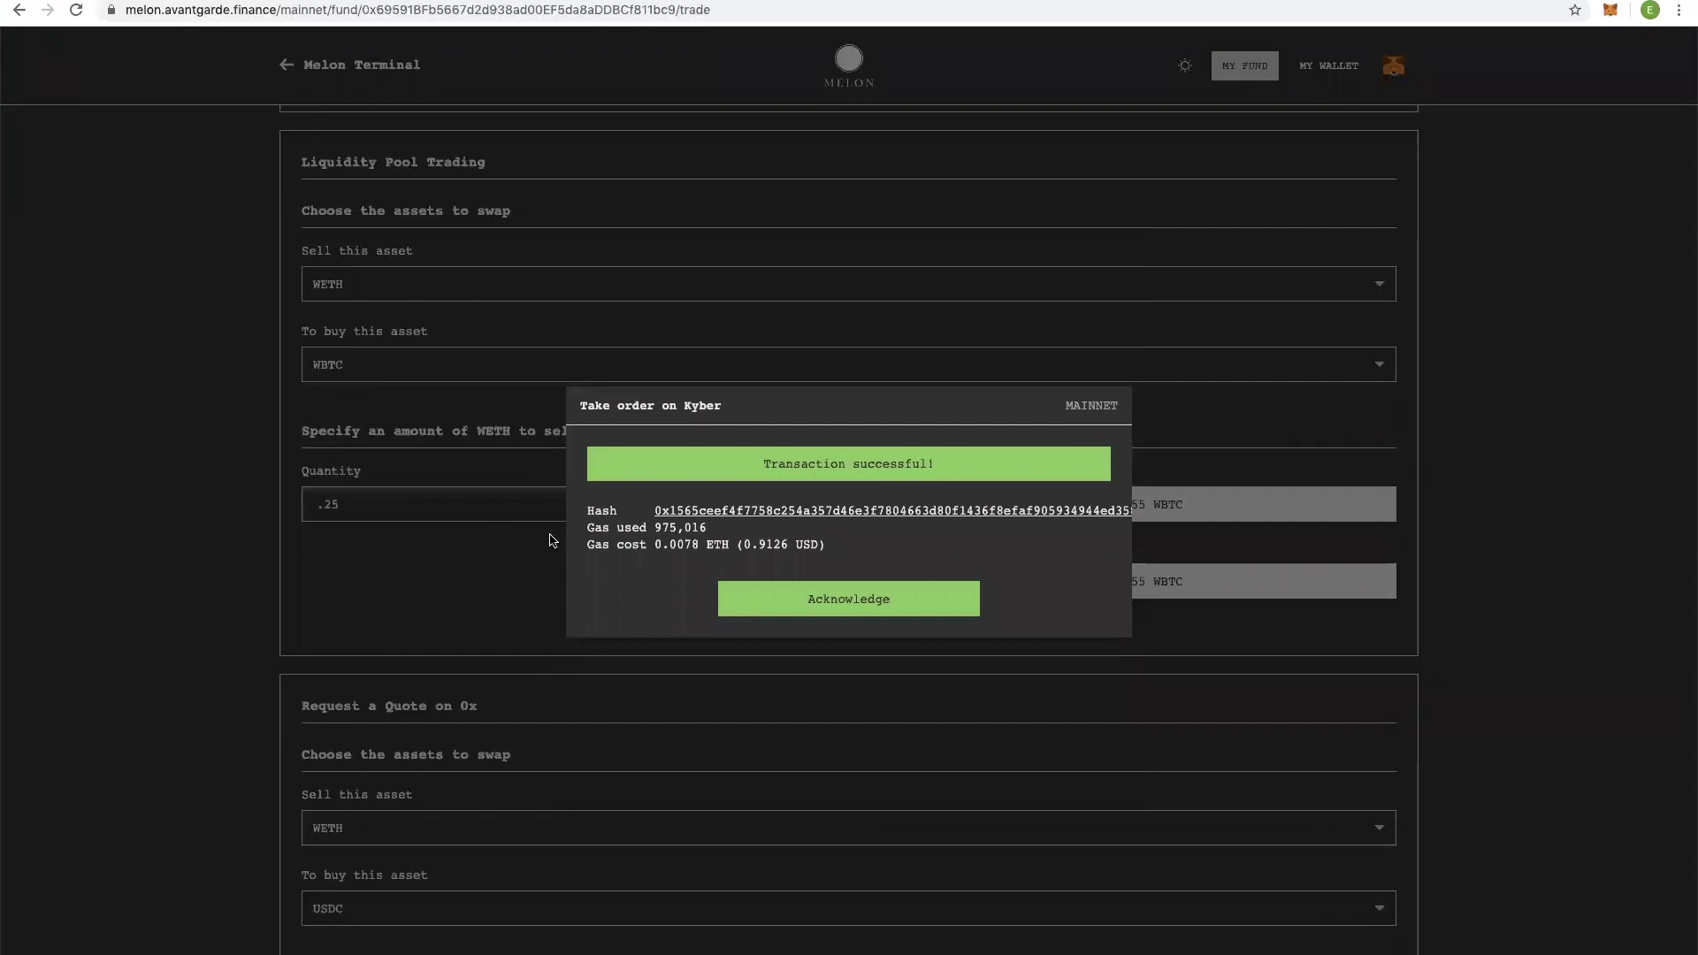
left_click(848, 601)
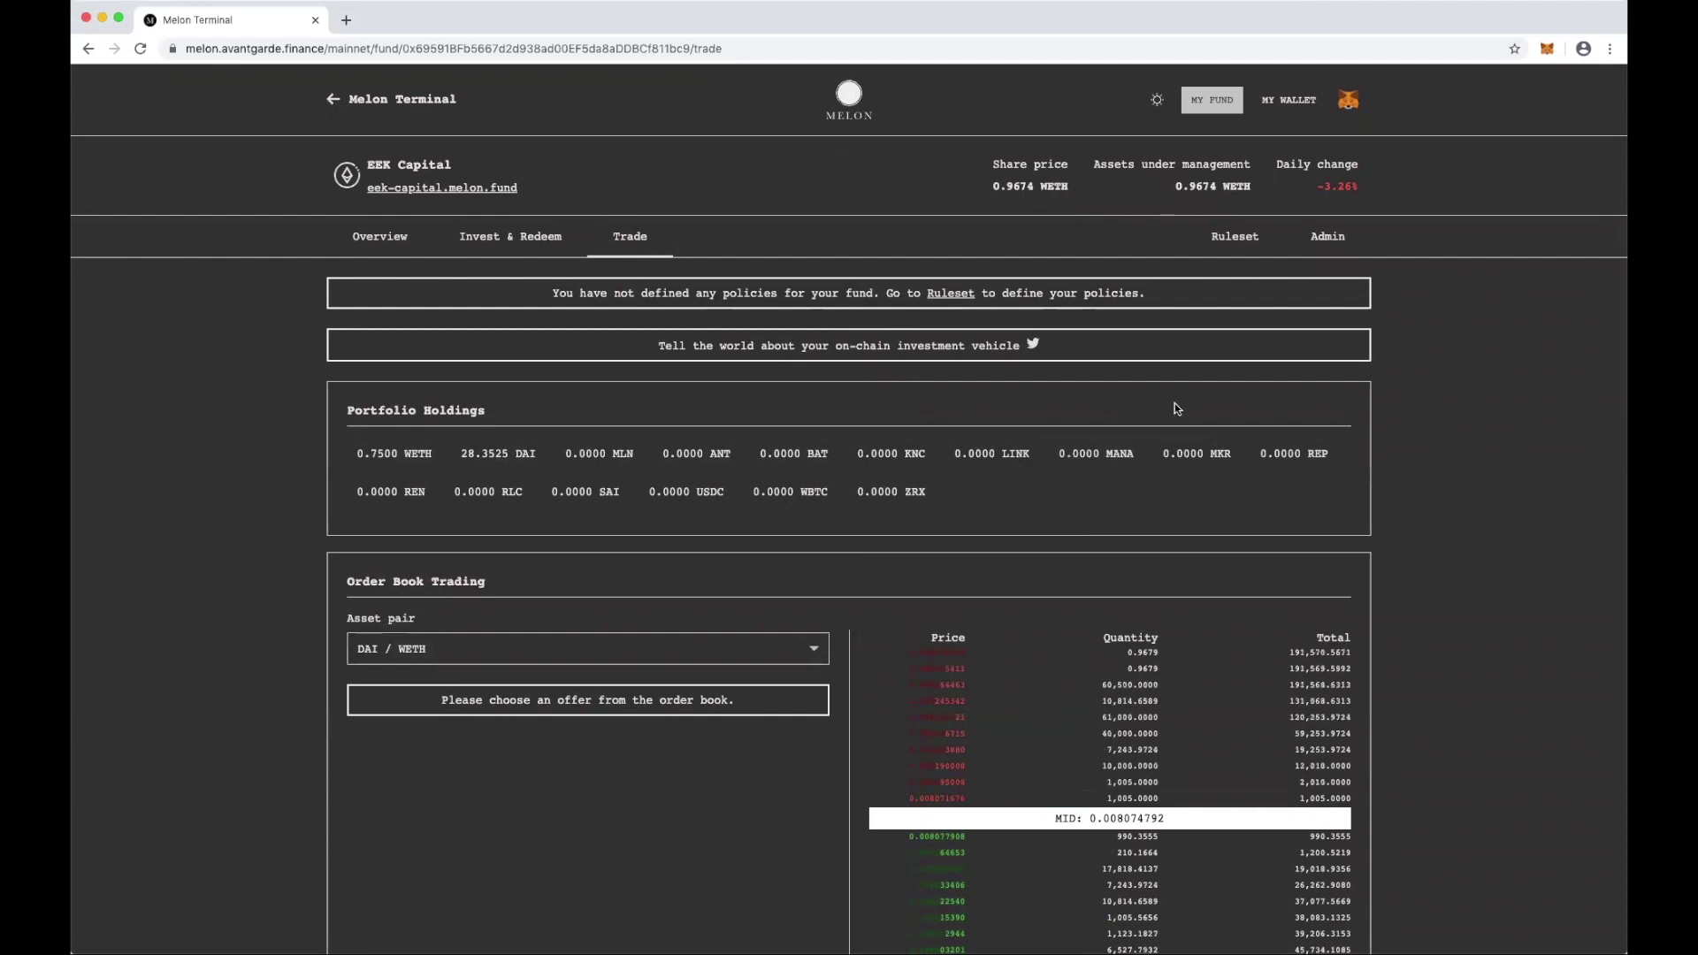
Browse EEK Capital's Ruleset tab, then scroll through its Admin settings panels.
left_click(1235, 236)
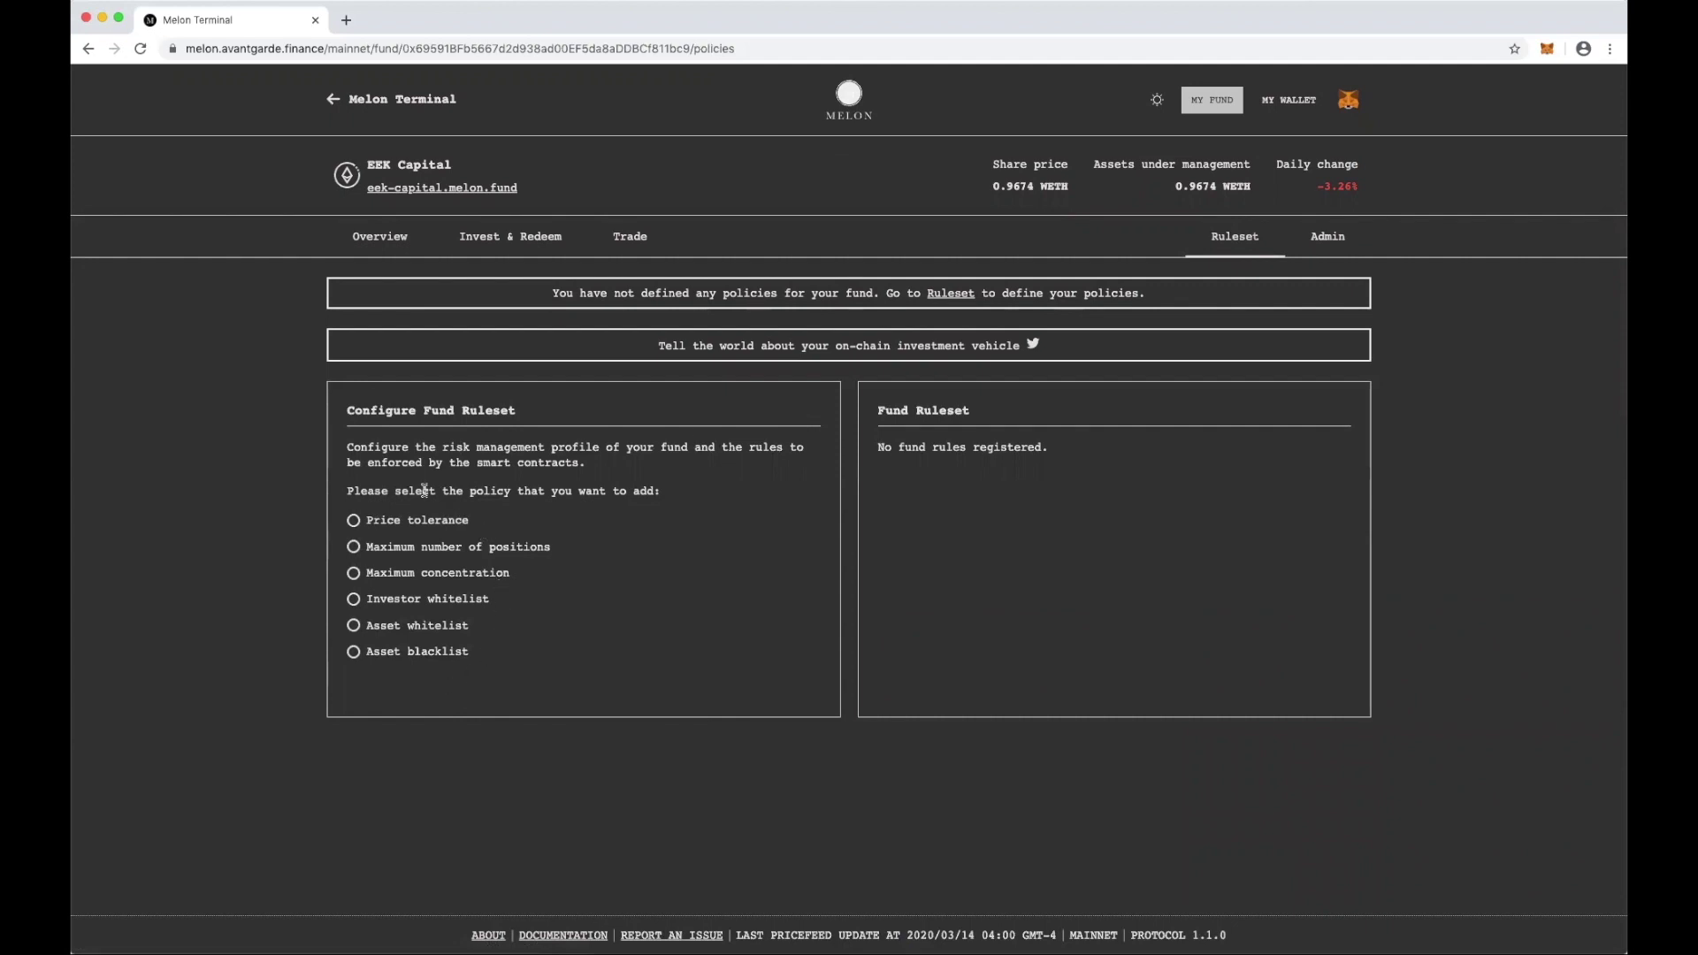
left_click(1328, 237)
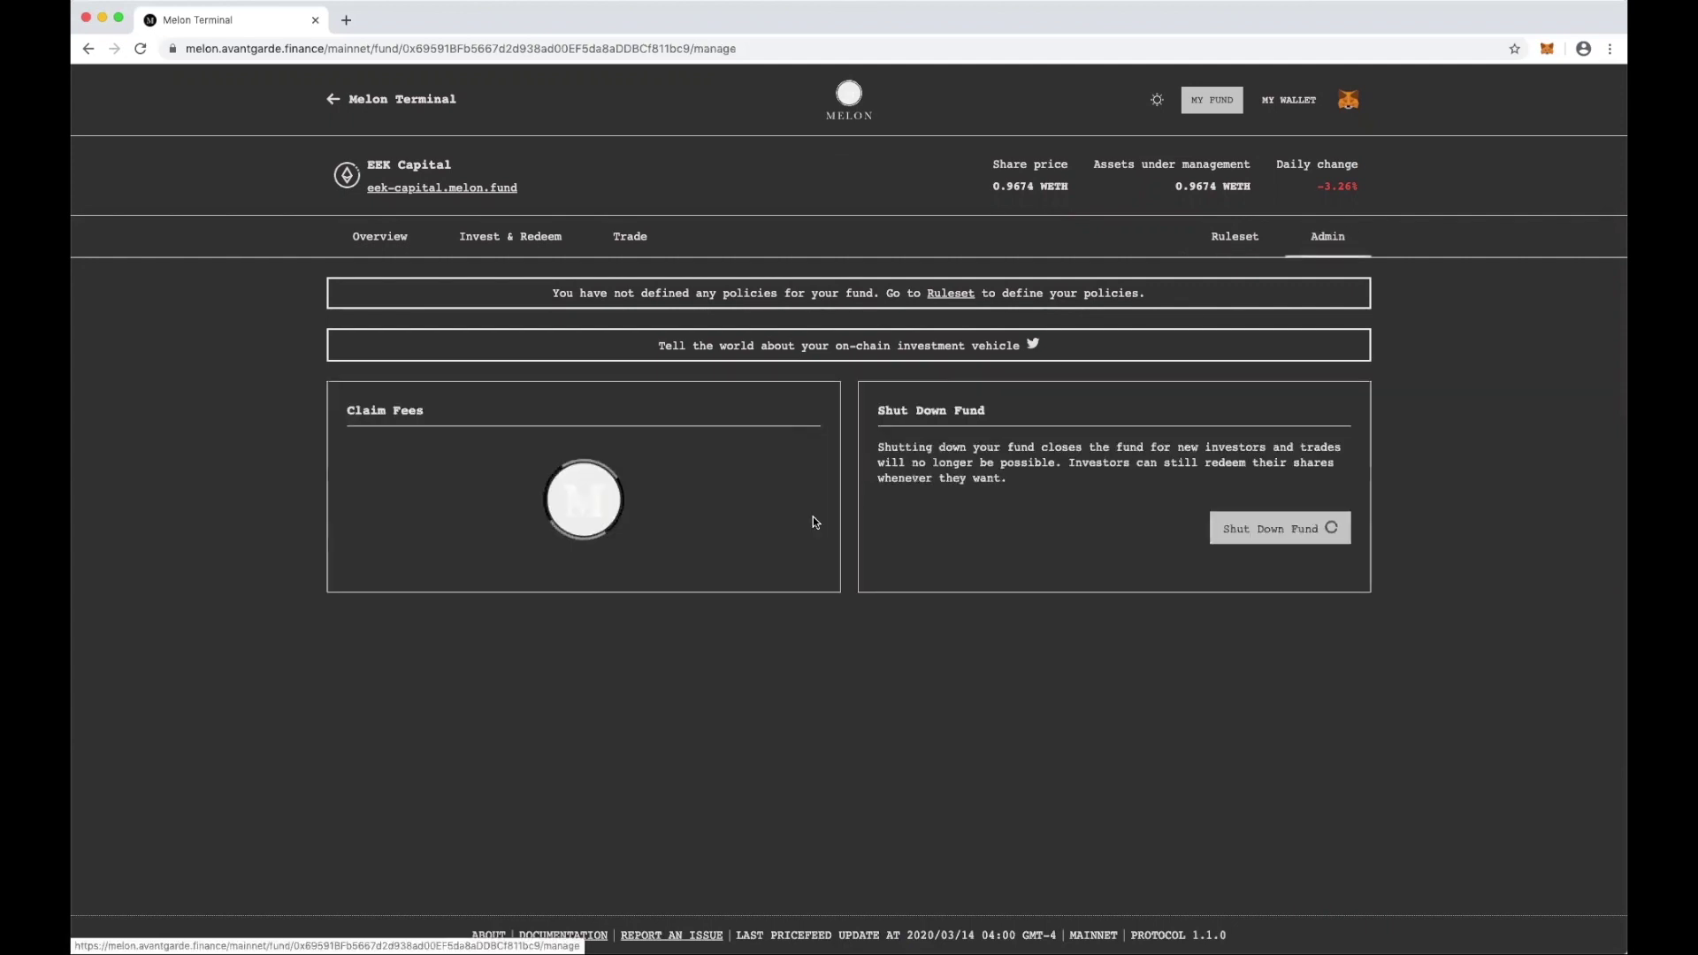
scroll(813, 517, "down", 3)
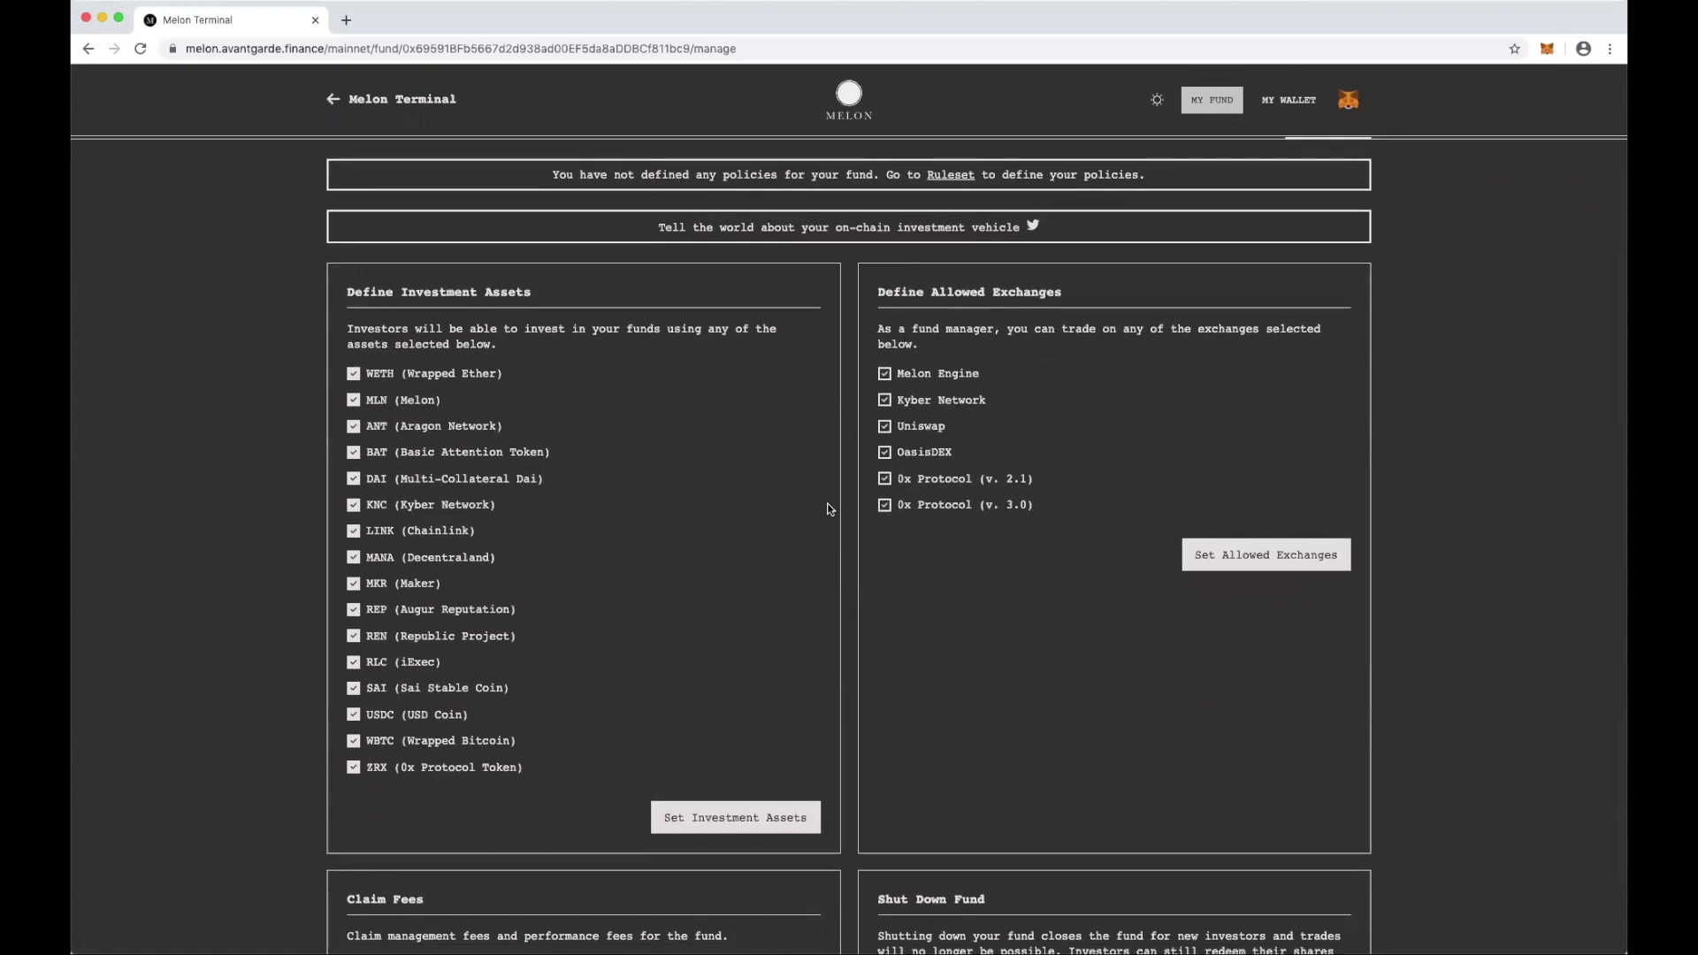
scroll(1026, 557, "down", 5)
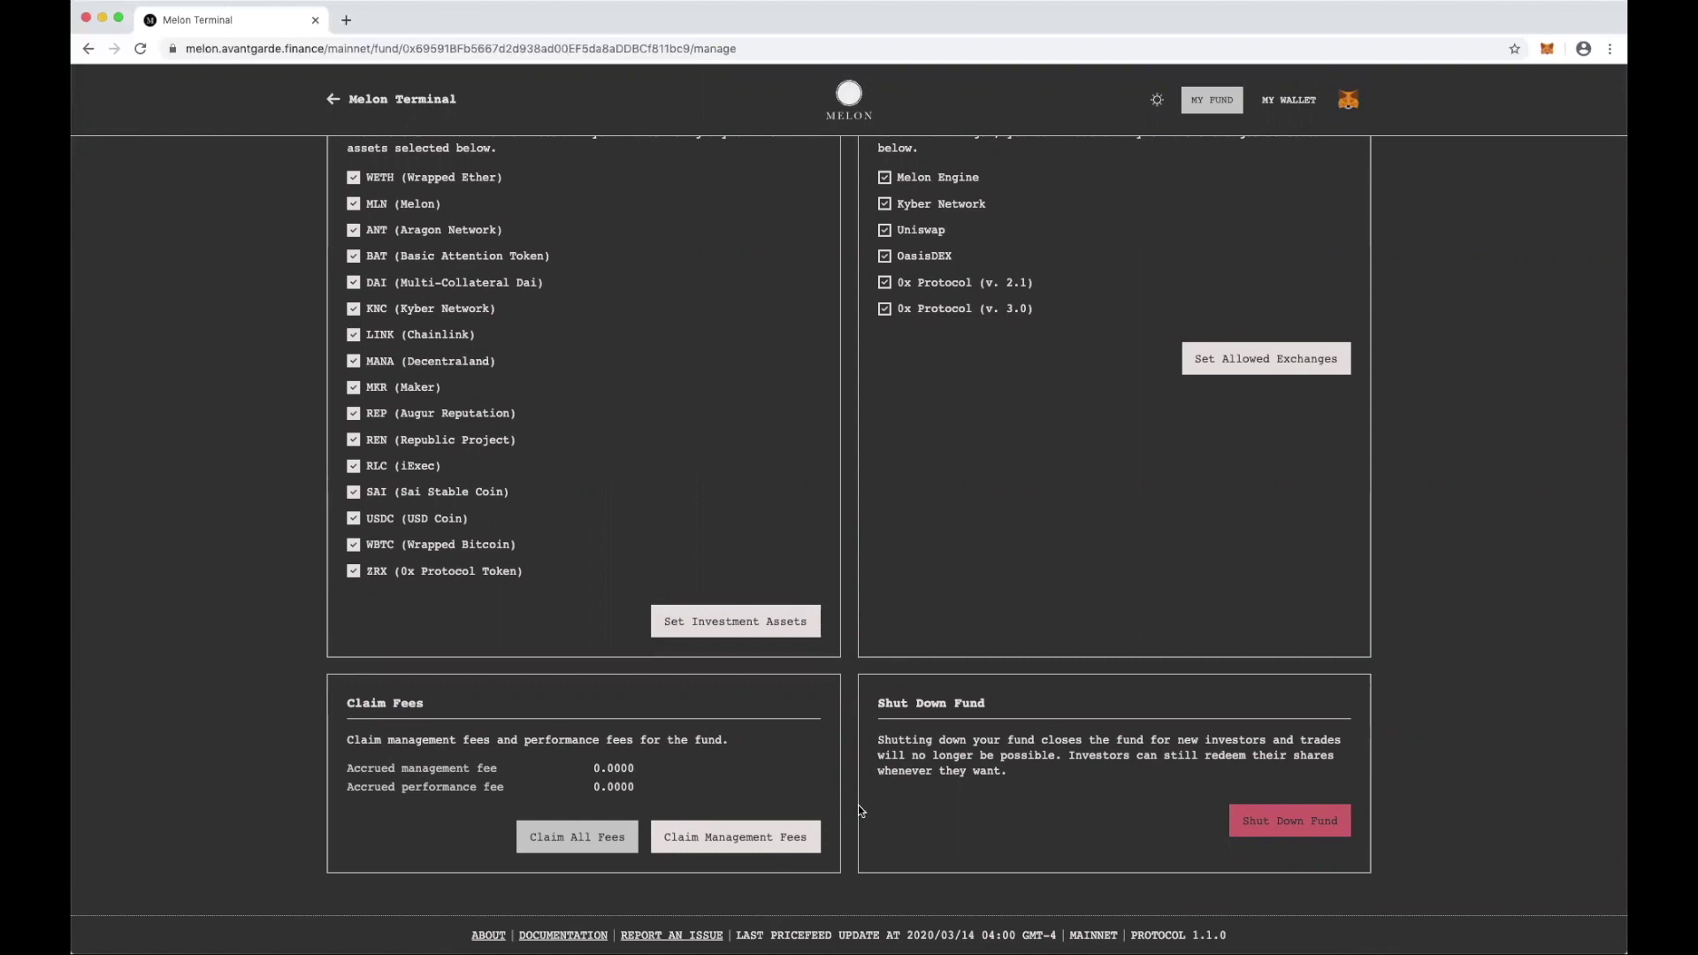
scroll(851, 678, "up", 4)
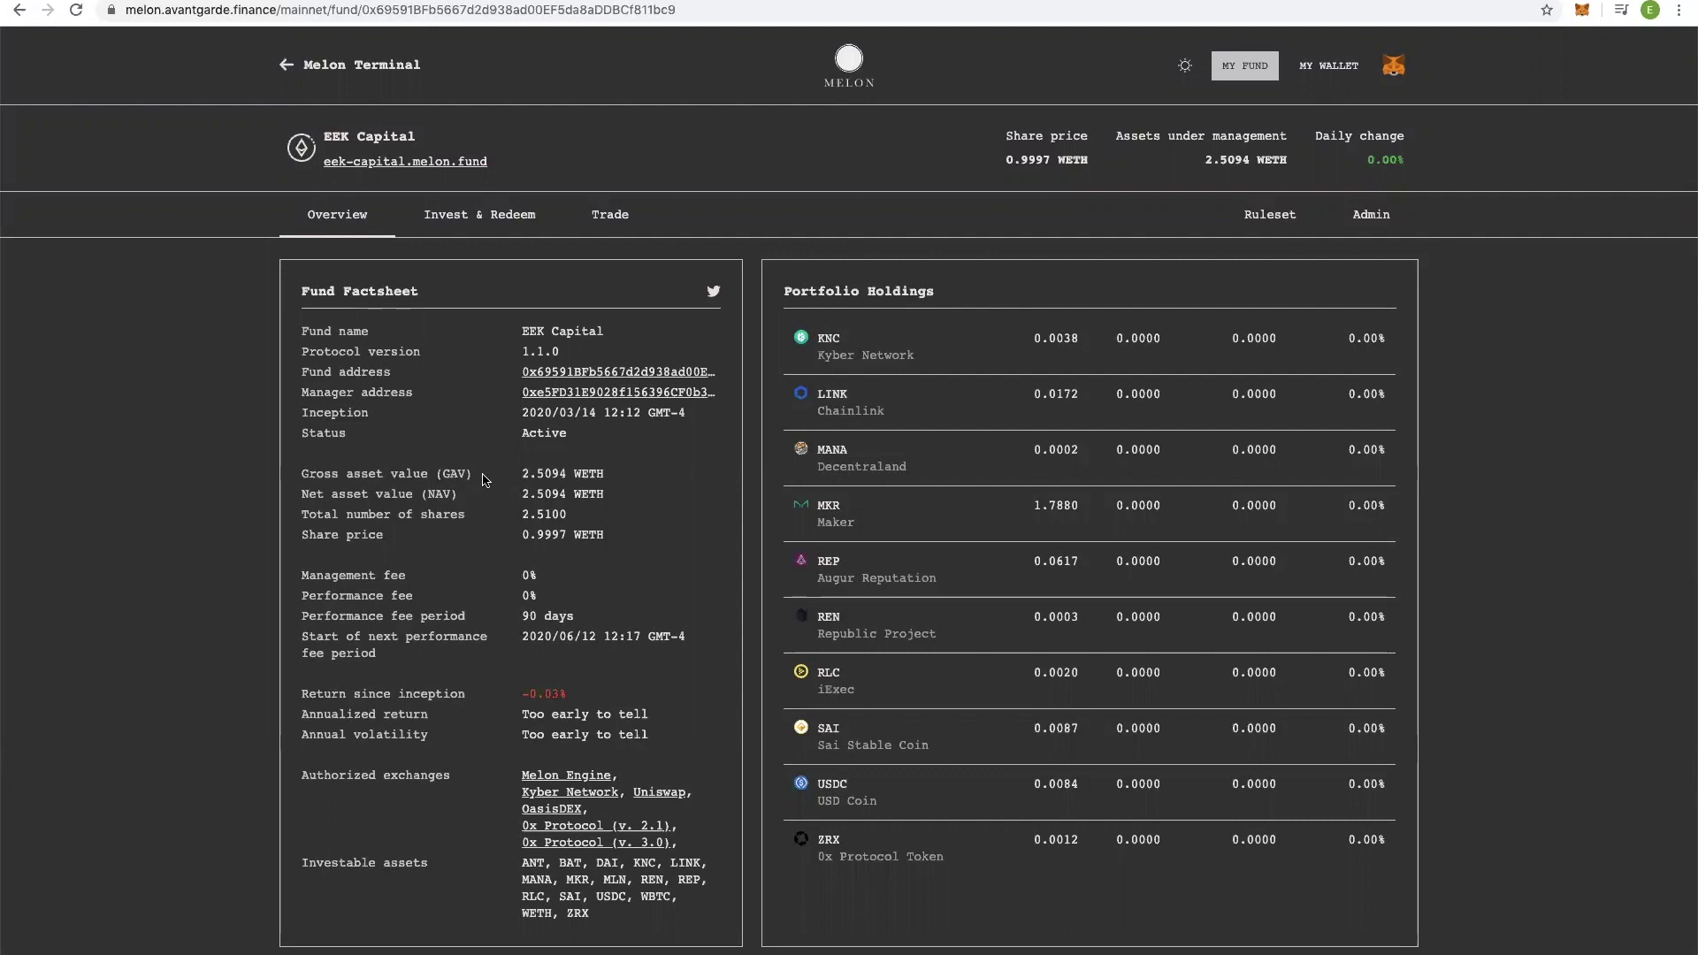
triple_click(386, 466)
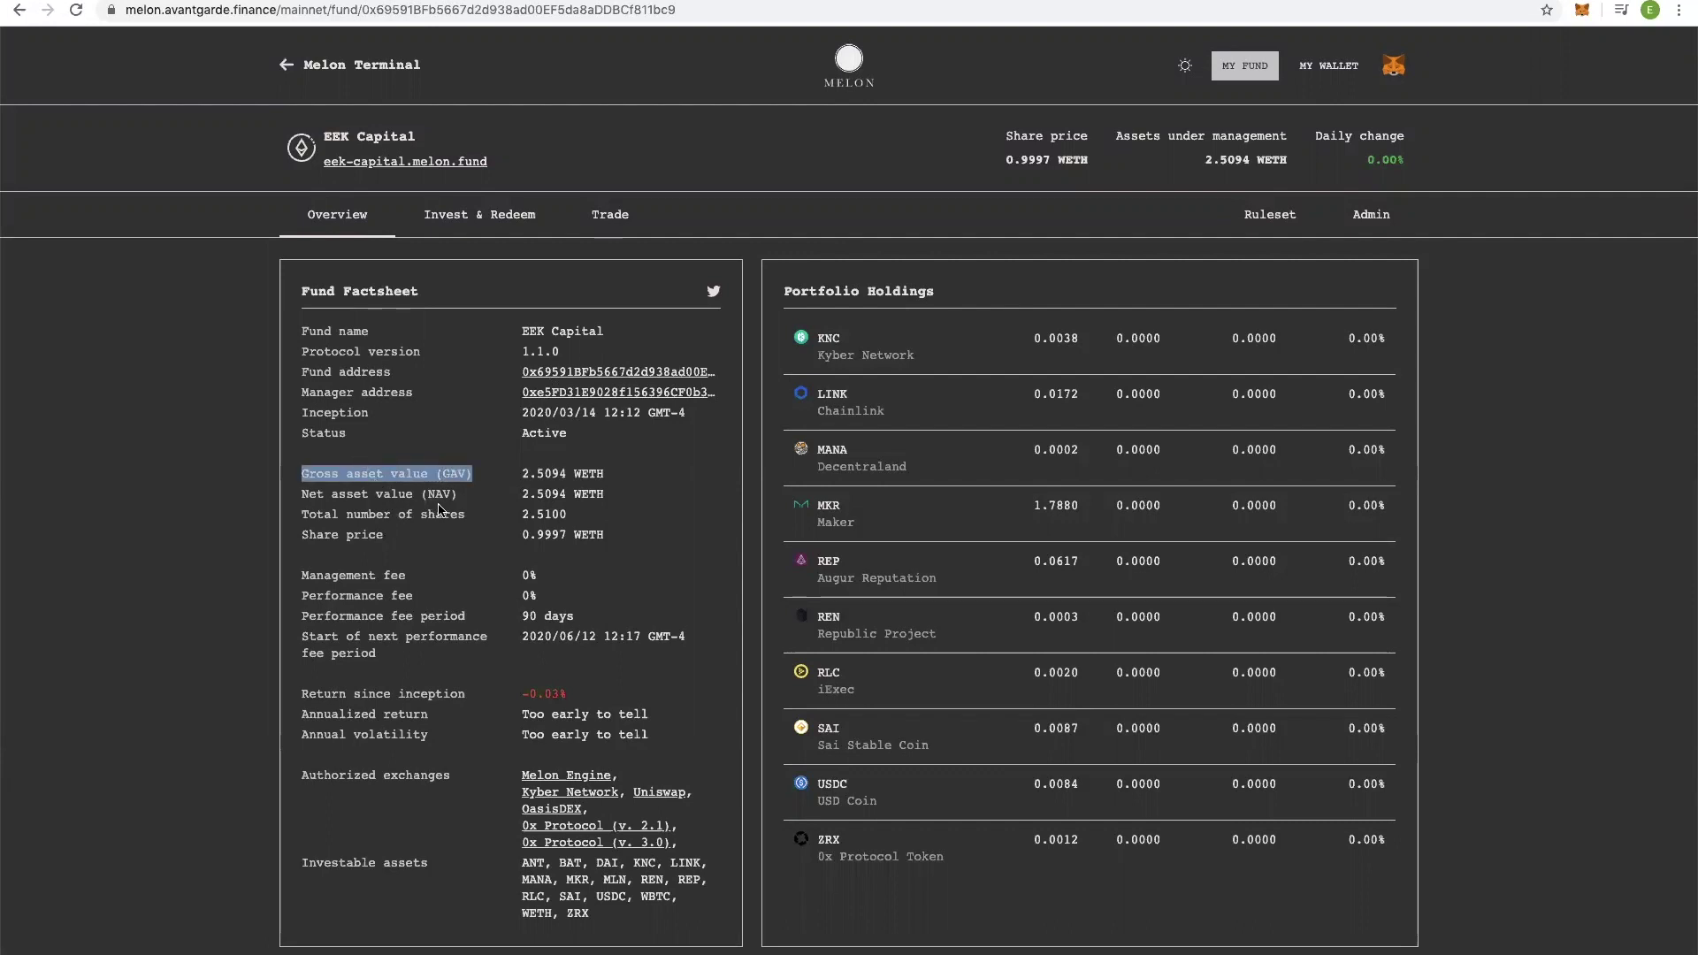
scroll(422, 507, "down", 1)
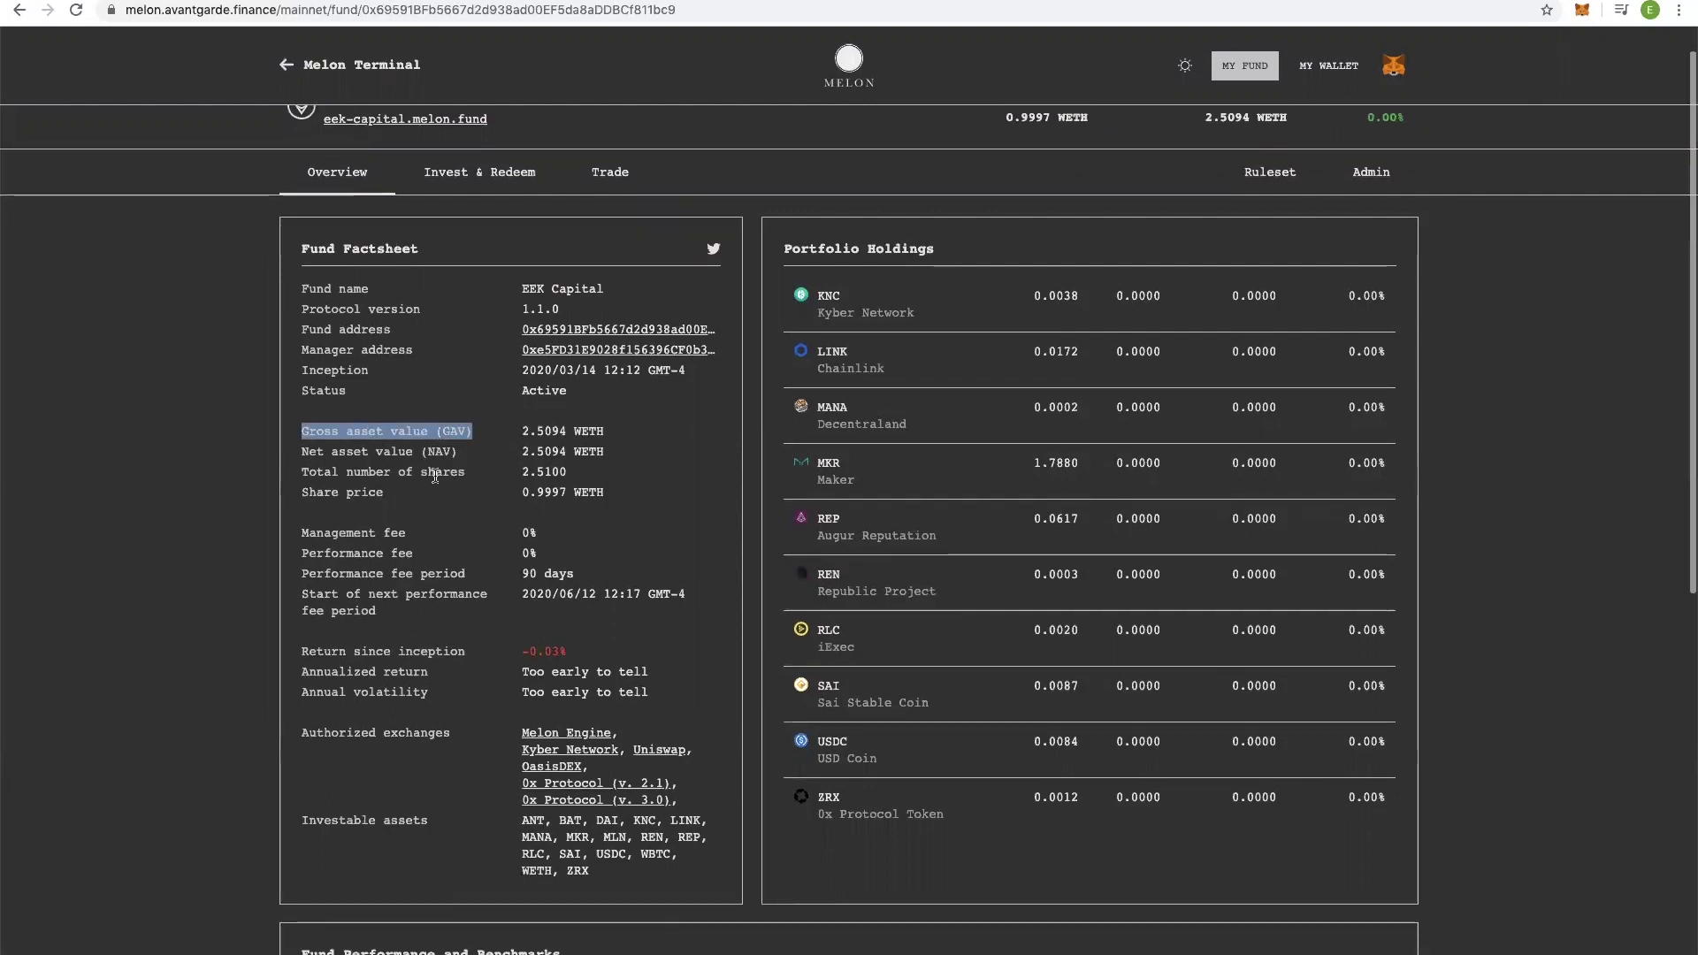
left_click(461, 482)
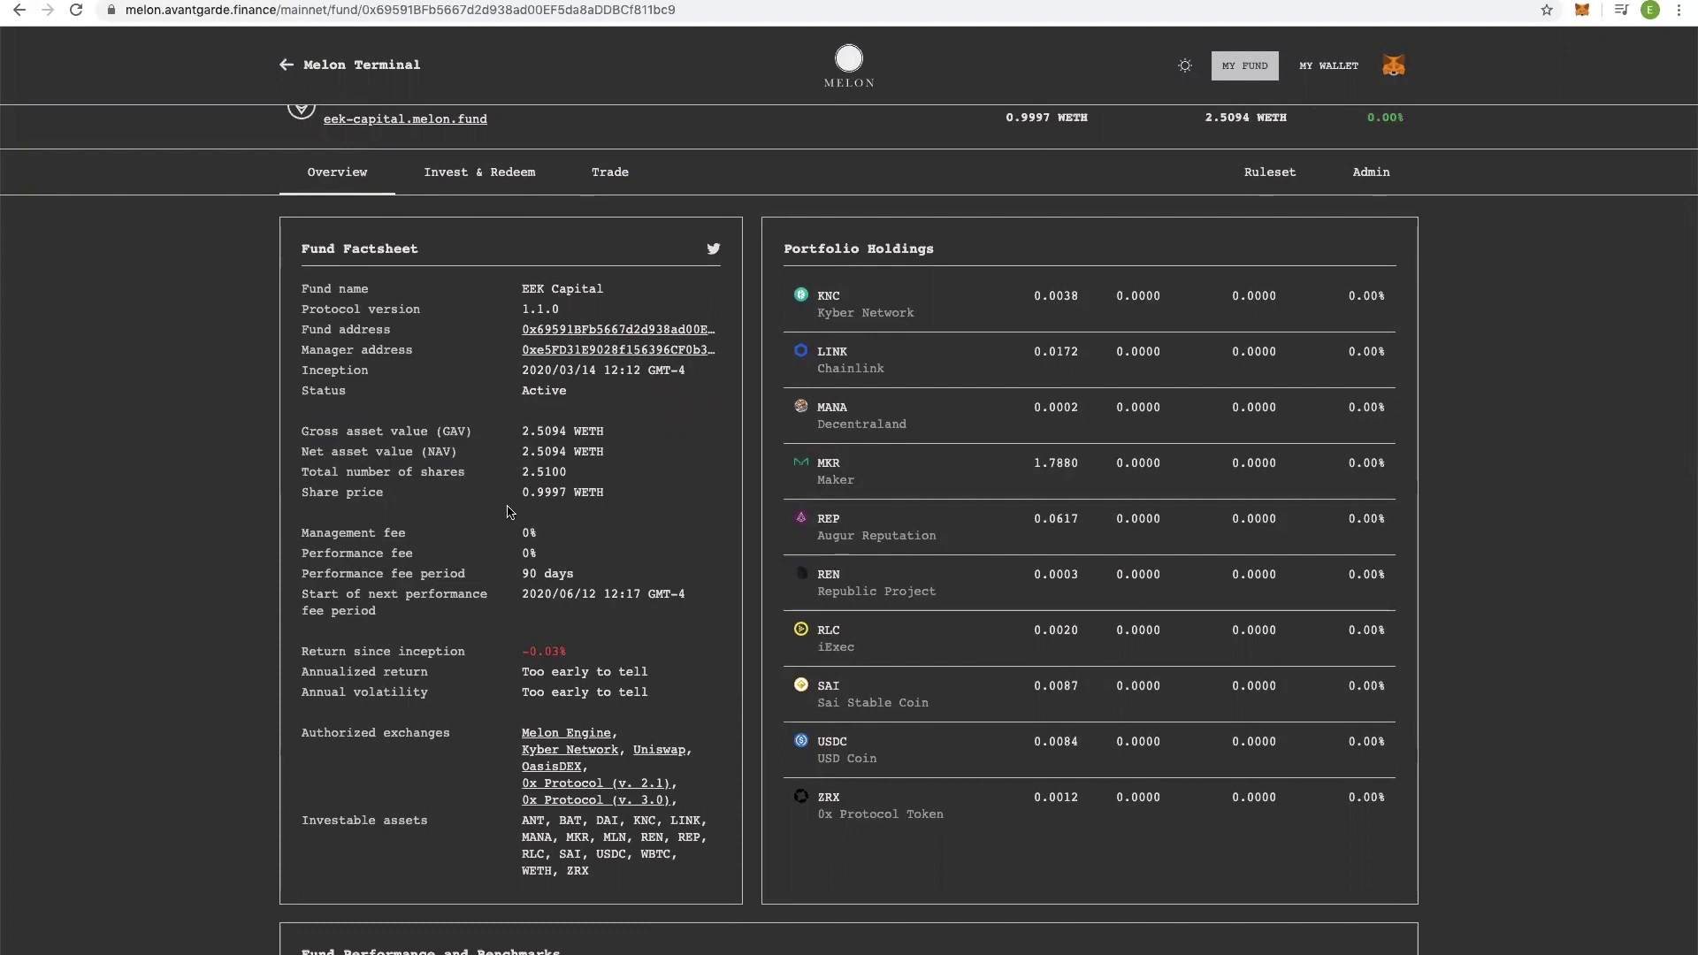